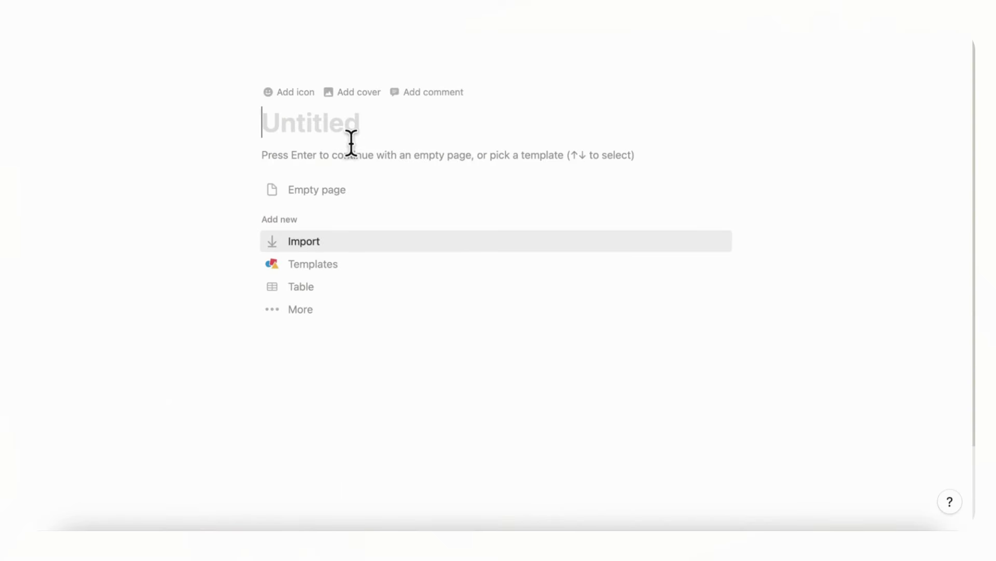
# Title the page 'Simple Personal Dashboard' and give it a pencil-and-lines icon
pyautogui.write('Simple')
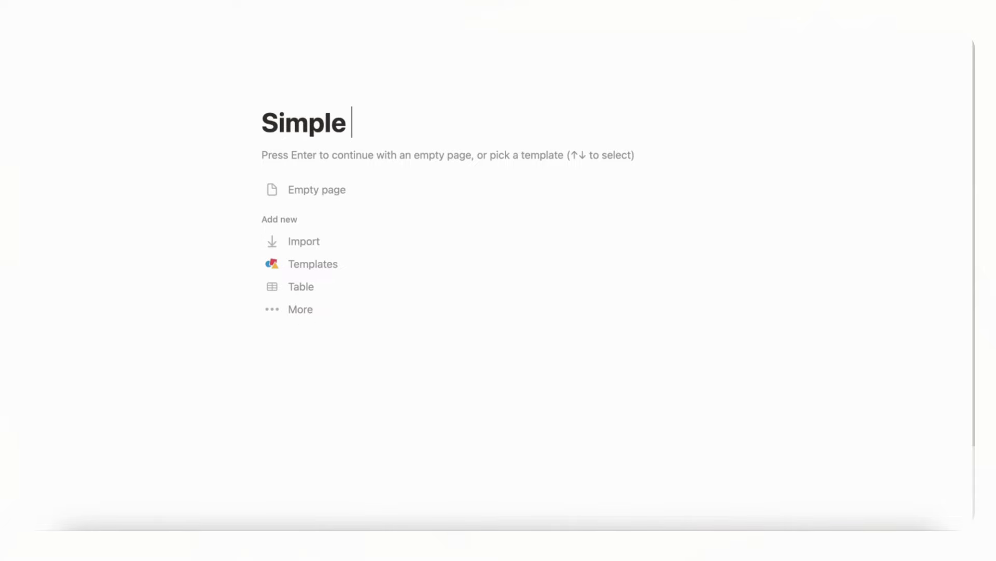
pyautogui.write(' Personal D')
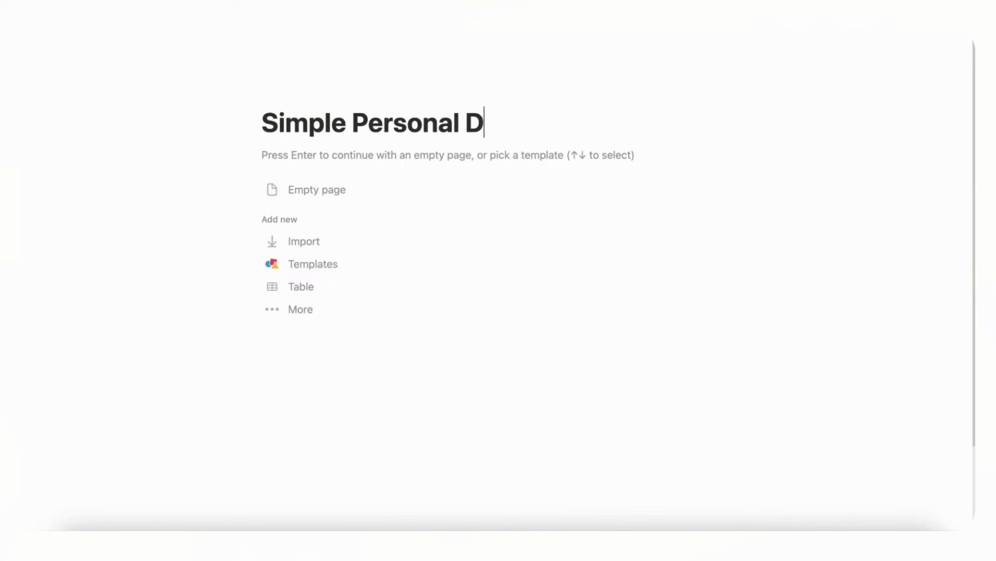
pyautogui.write('ashboard')
pyautogui.moveTo(311, 112)
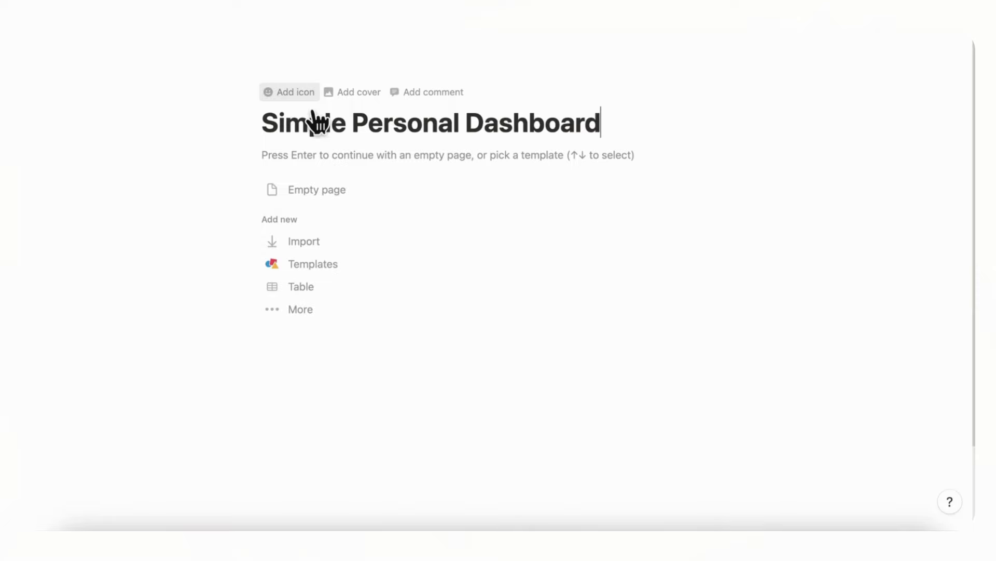
pyautogui.click(305, 99)
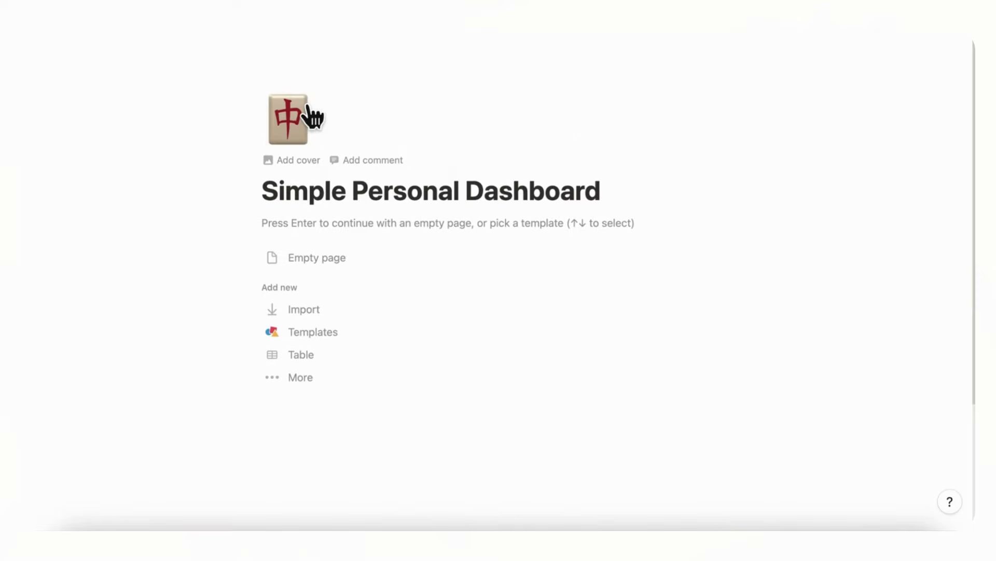
pyautogui.click(307, 136)
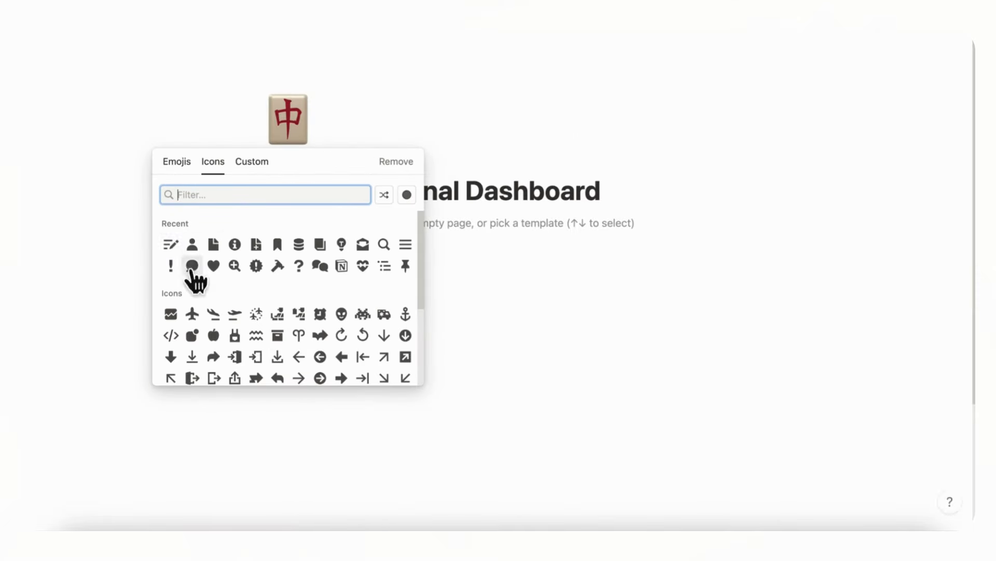
pyautogui.click(172, 245)
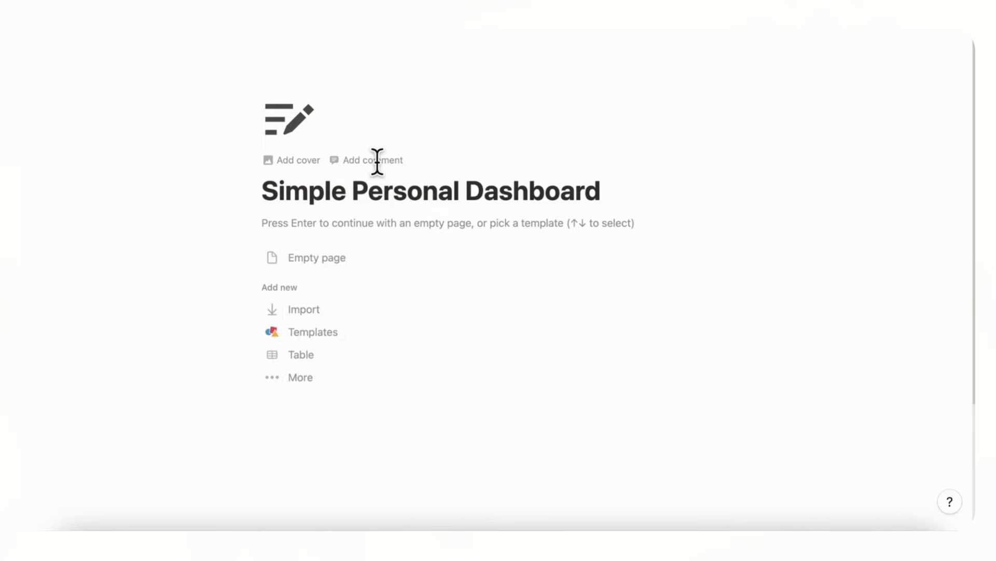
# Add a misty mountain Unsplash cover photo found by searching 'mini'
pyautogui.click(317, 161)
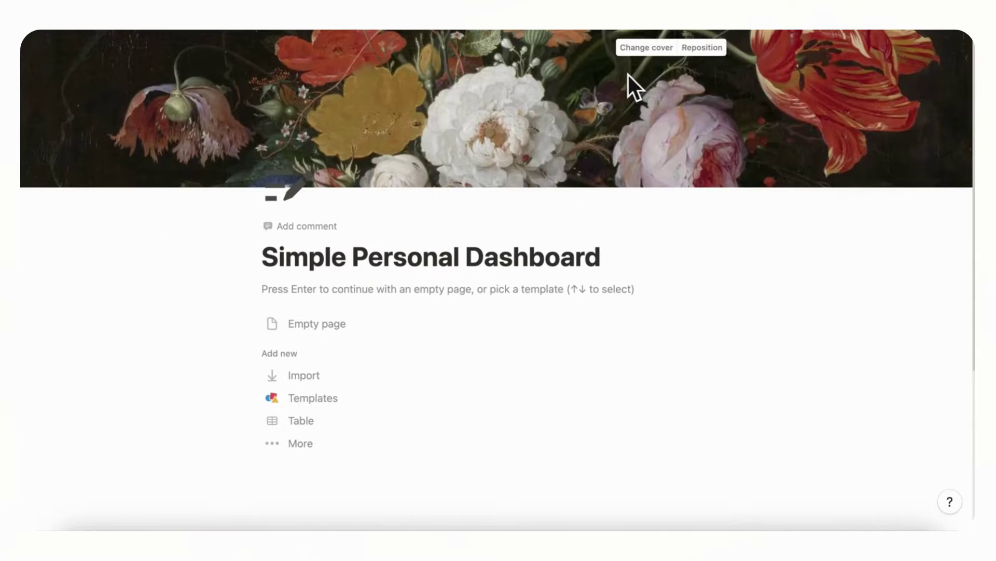
pyautogui.click(653, 49)
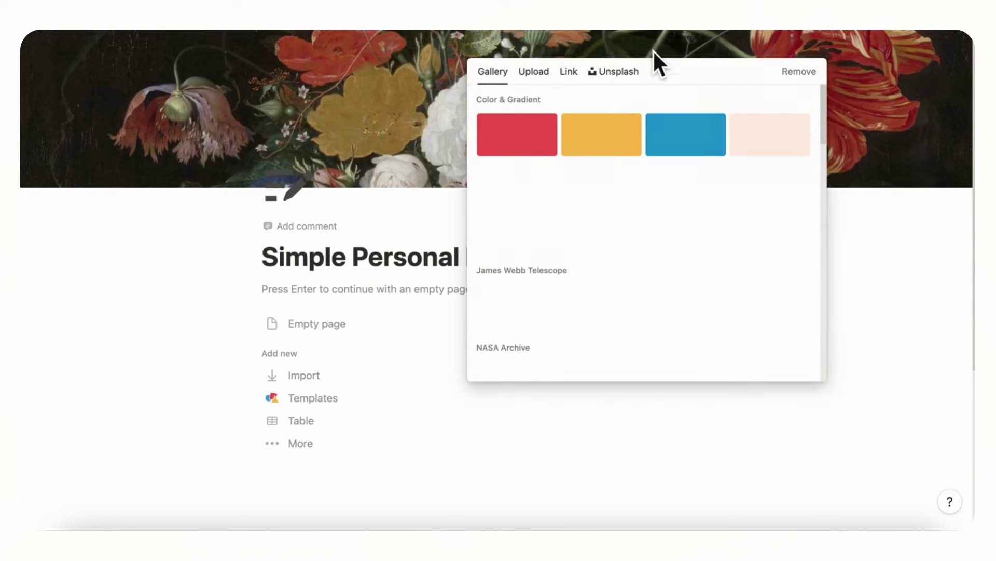
pyautogui.click(638, 78)
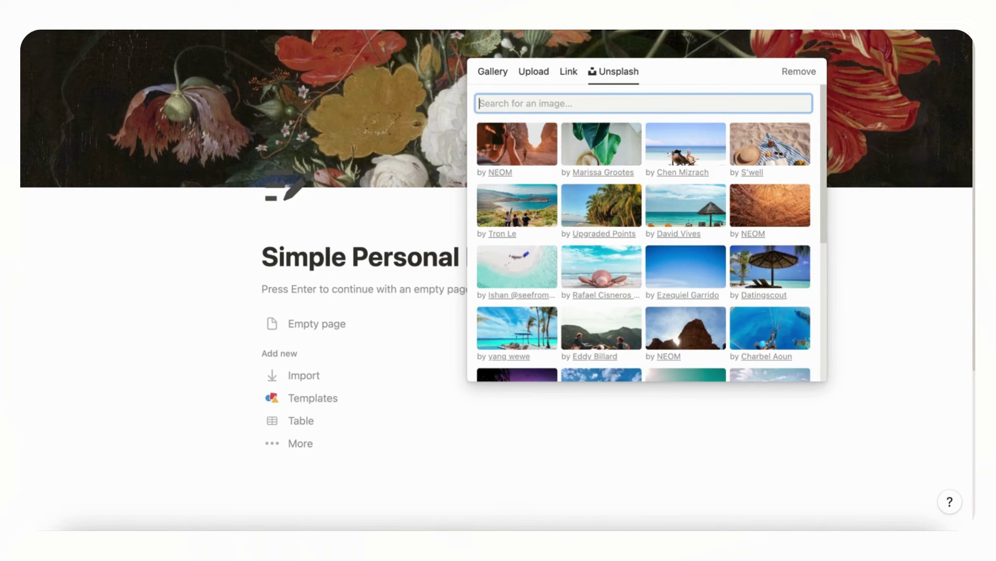
pyautogui.write('minimal')
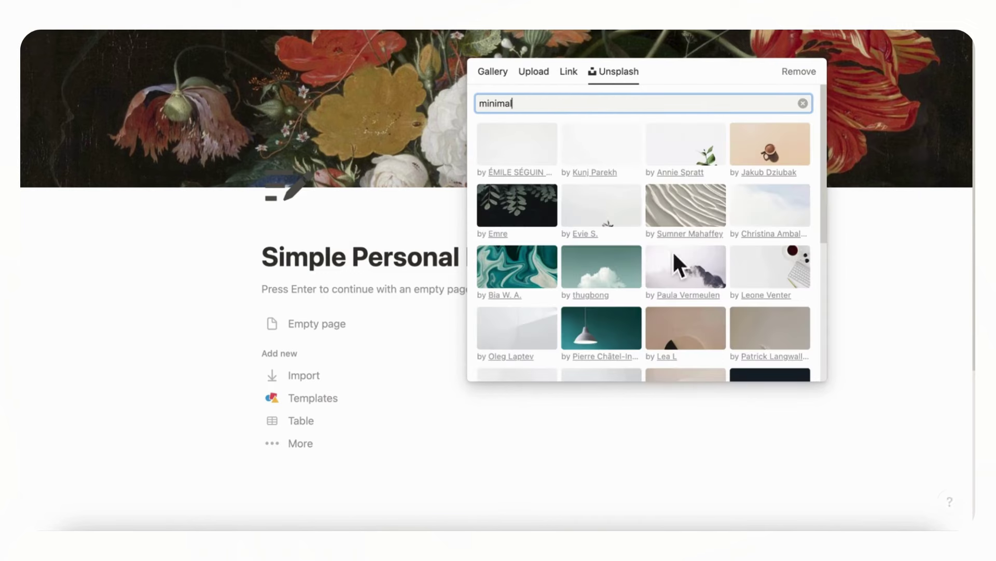
pyautogui.click(690, 280)
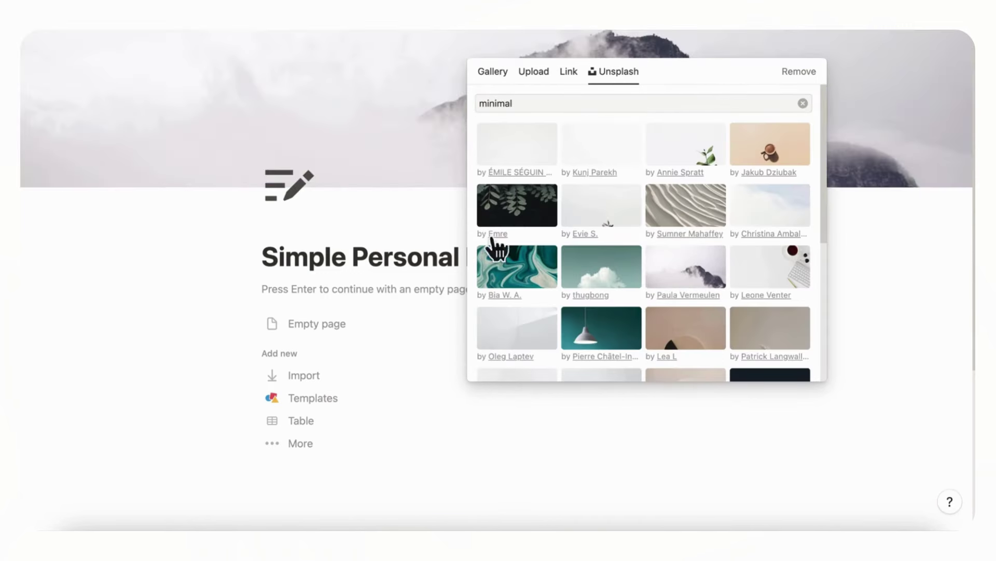
pyautogui.click(436, 221)
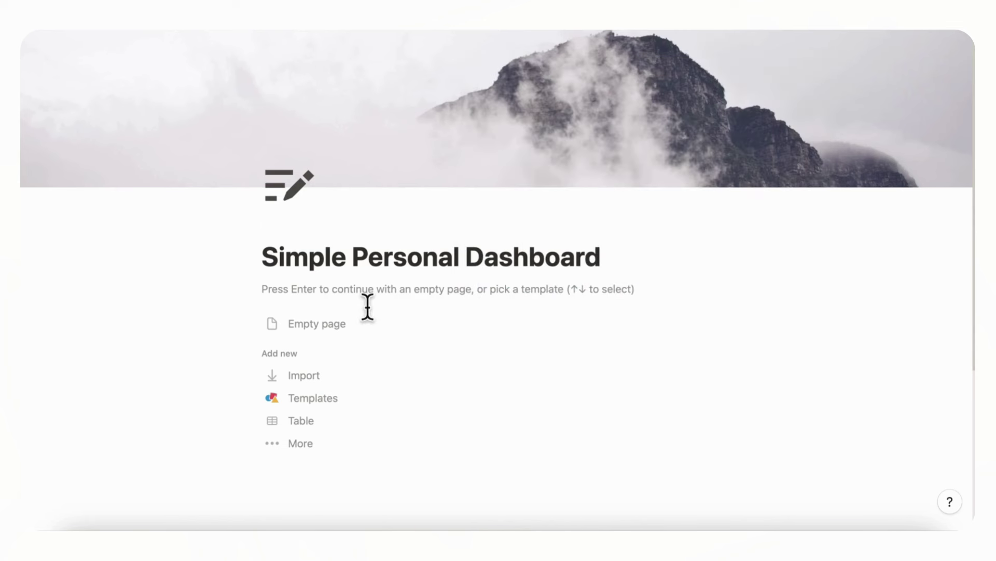
# Start from an empty page and turn on Small text and Full width
pyautogui.press('Return')
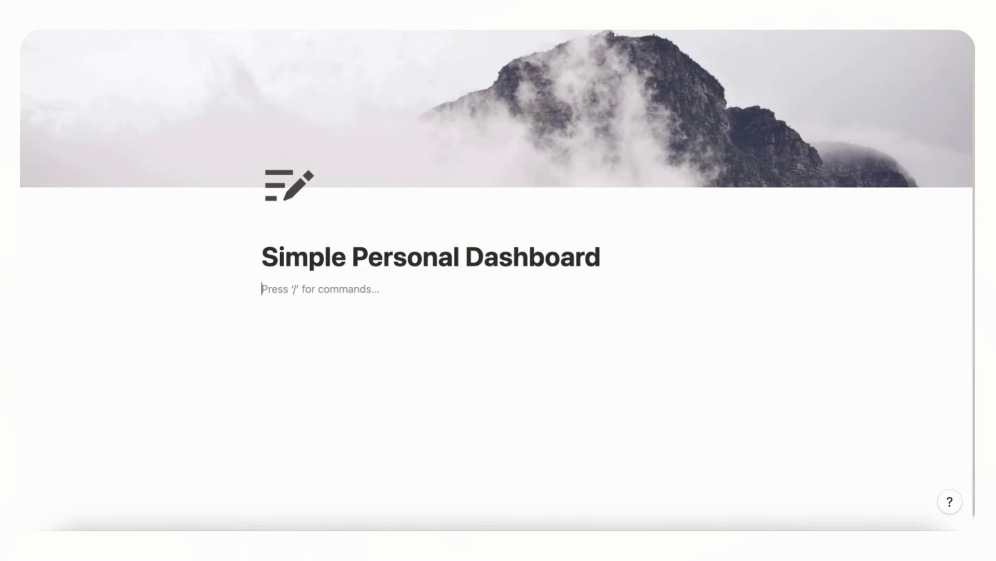
pyautogui.click(968, 36)
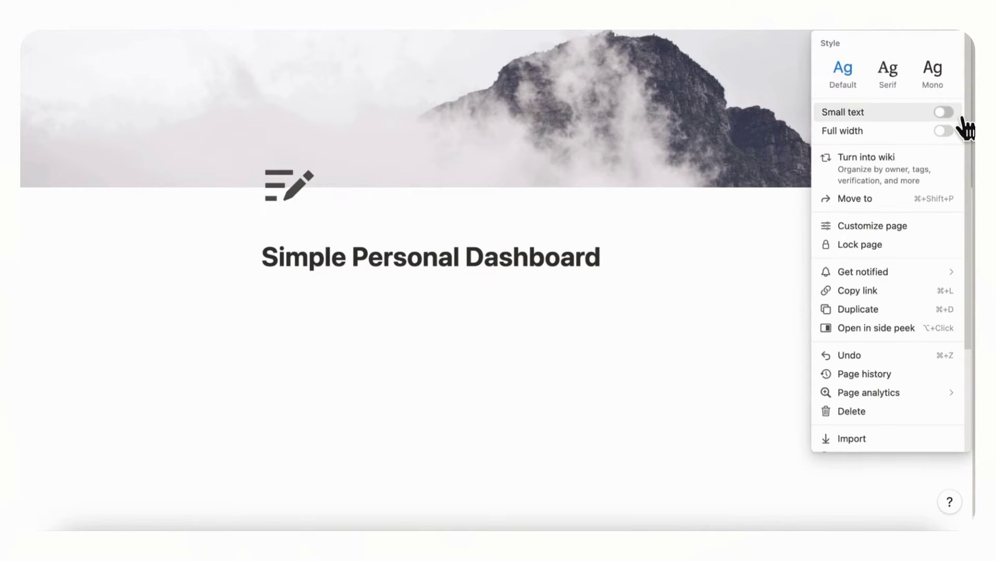
pyautogui.click(958, 116)
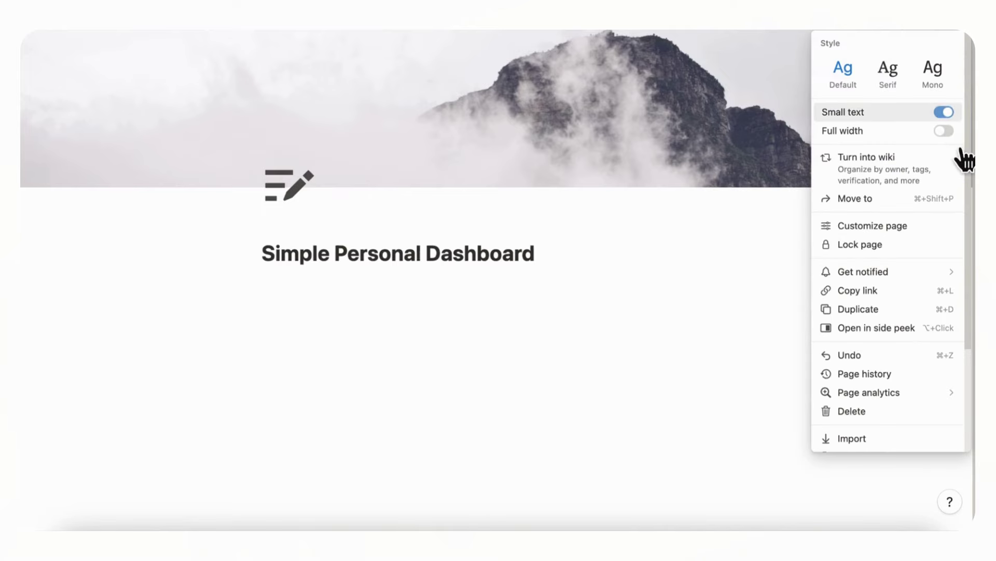
pyautogui.click(959, 132)
pyautogui.click(569, 247)
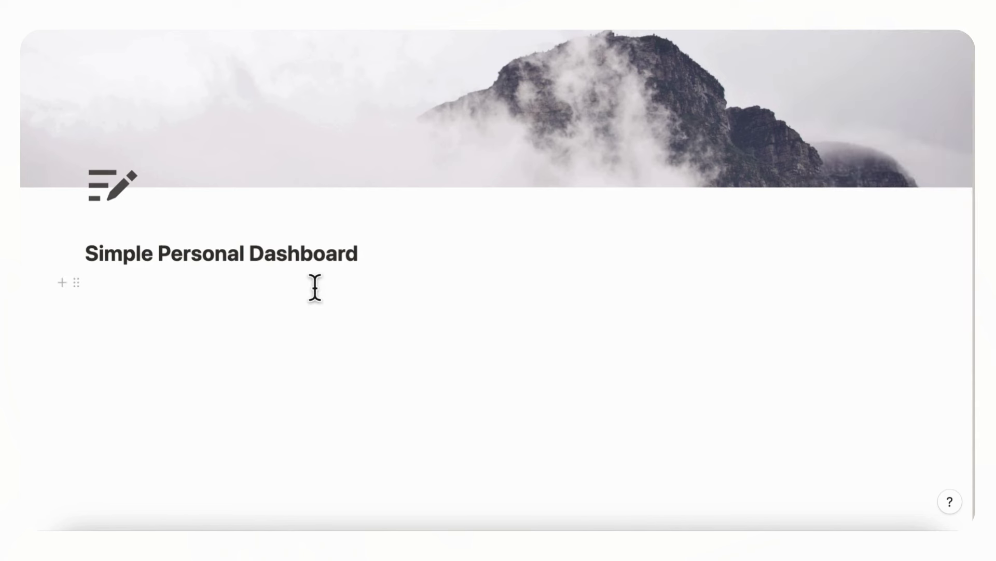
pyautogui.scroll(-1, 295, 296)
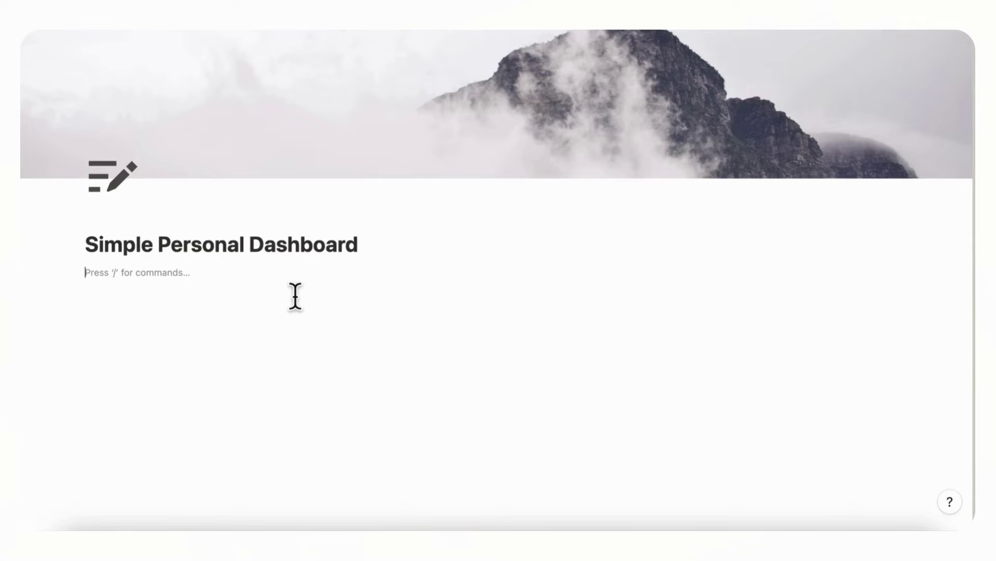
# Create a 'Calendar' sub-page with a calendar icon from the icon set
pyautogui.write('/page')
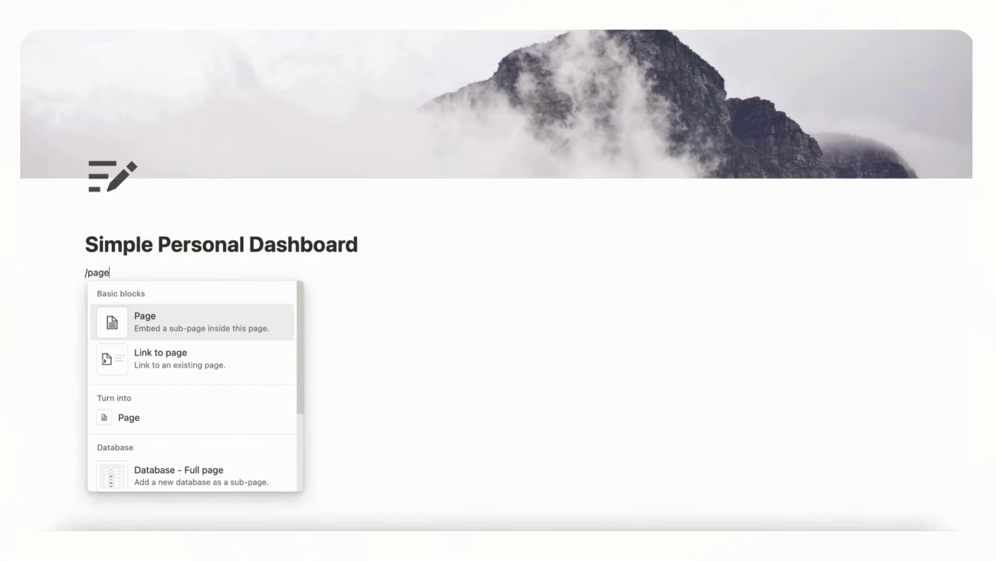
pyautogui.click(209, 332)
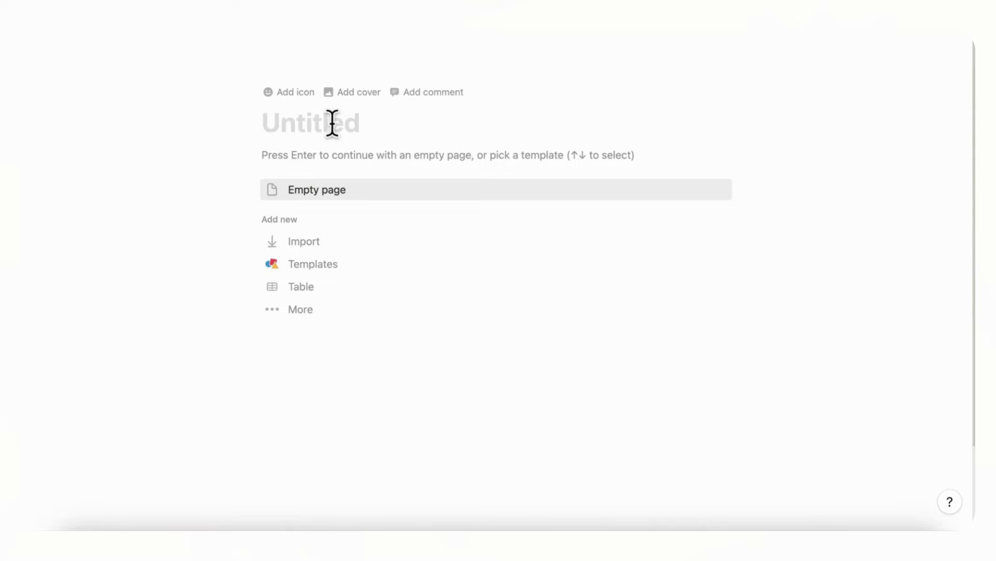
pyautogui.write('Calendar')
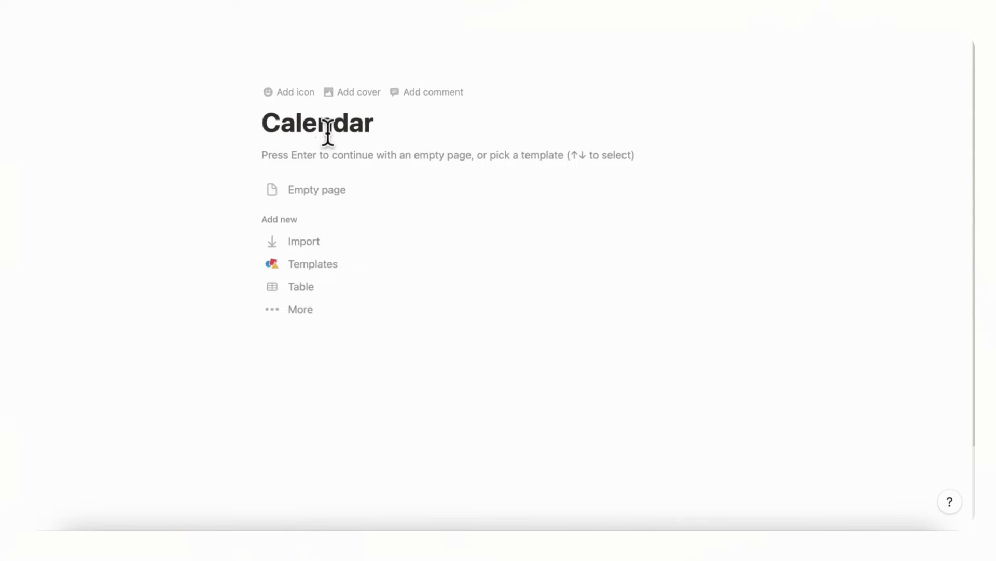
pyautogui.click(291, 92)
pyautogui.click(300, 132)
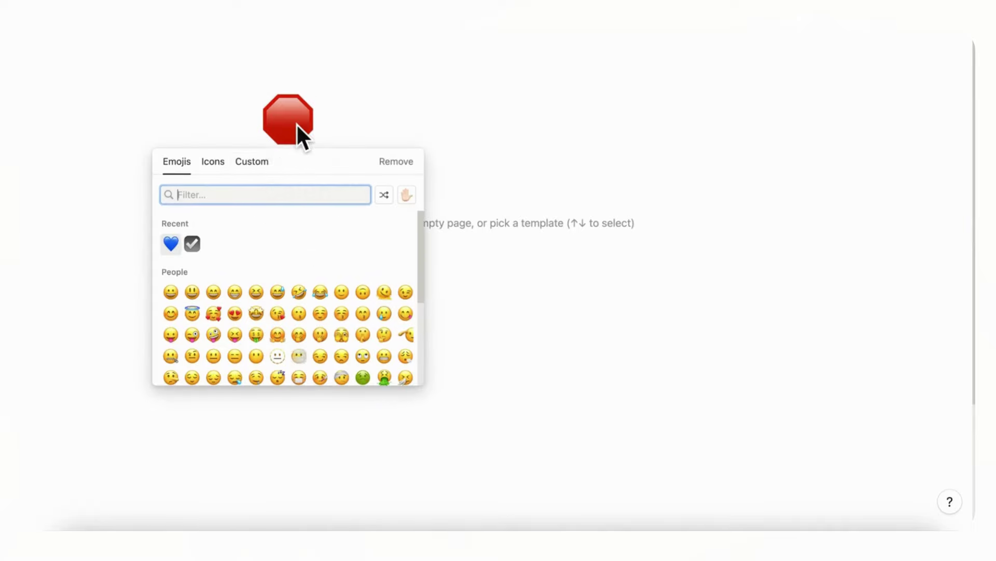
pyautogui.click(214, 165)
pyautogui.write('c')
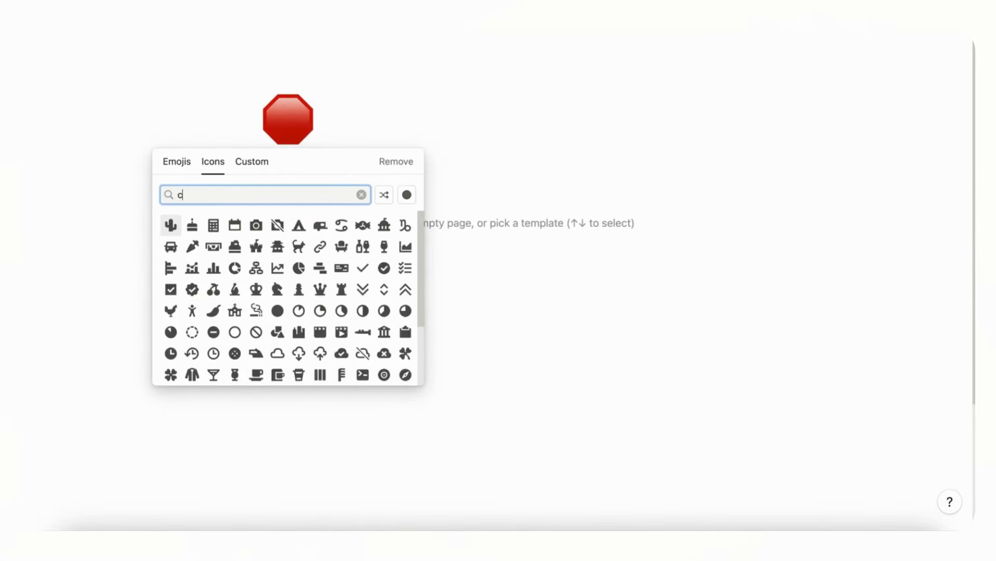
pyautogui.write('alendar')
pyautogui.click(191, 226)
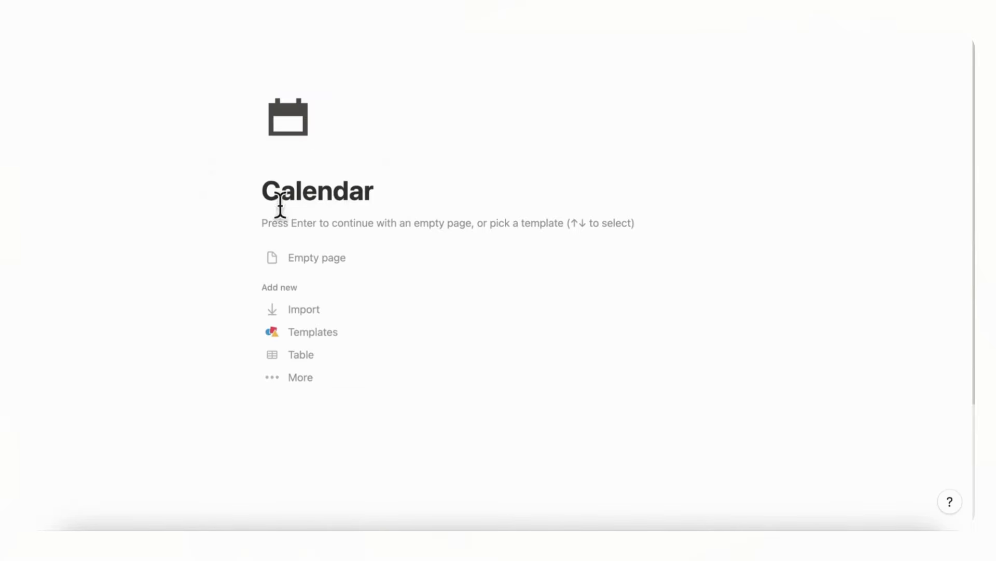
# Make the Calendar page a new calendar database and return to the dashboard
pyautogui.click(320, 379)
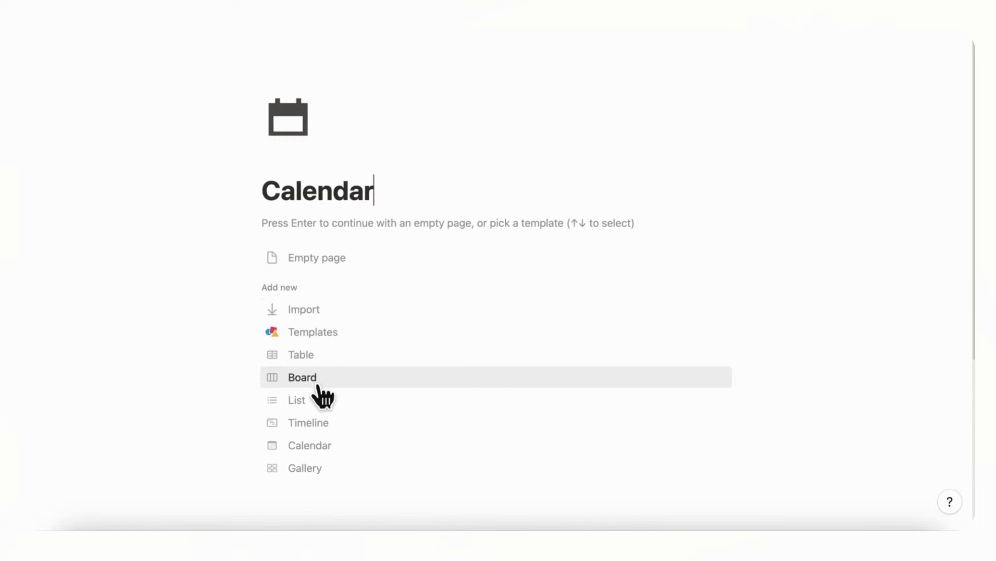
pyautogui.click(330, 452)
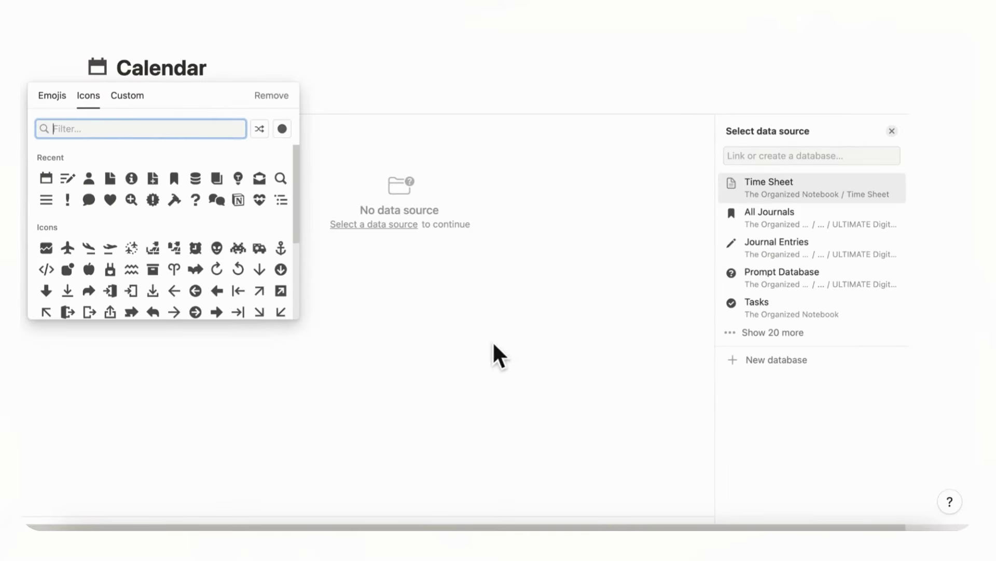
pyautogui.click(758, 358)
pyautogui.click(763, 360)
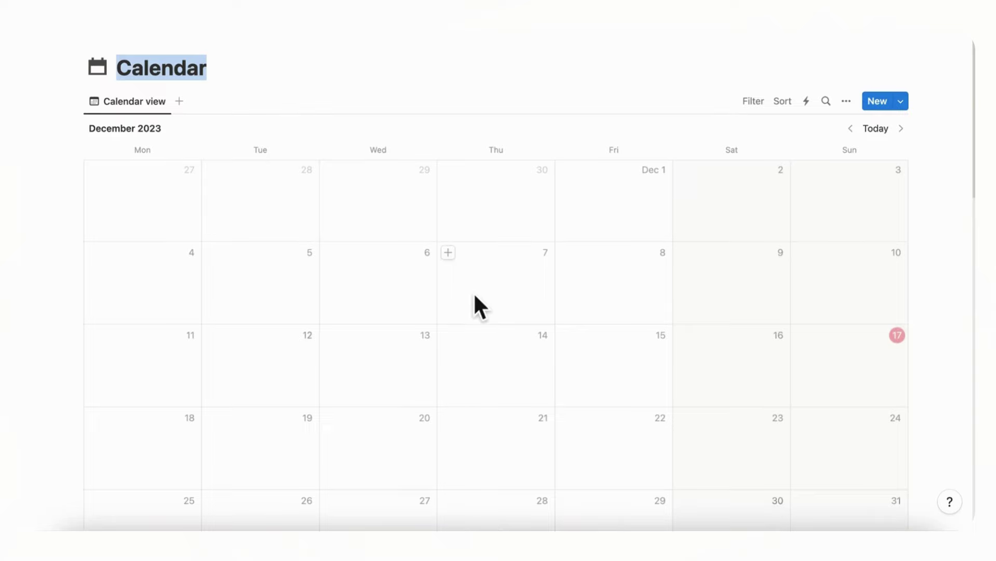
pyautogui.click(386, 38)
pyautogui.scroll(-1, 208, 238)
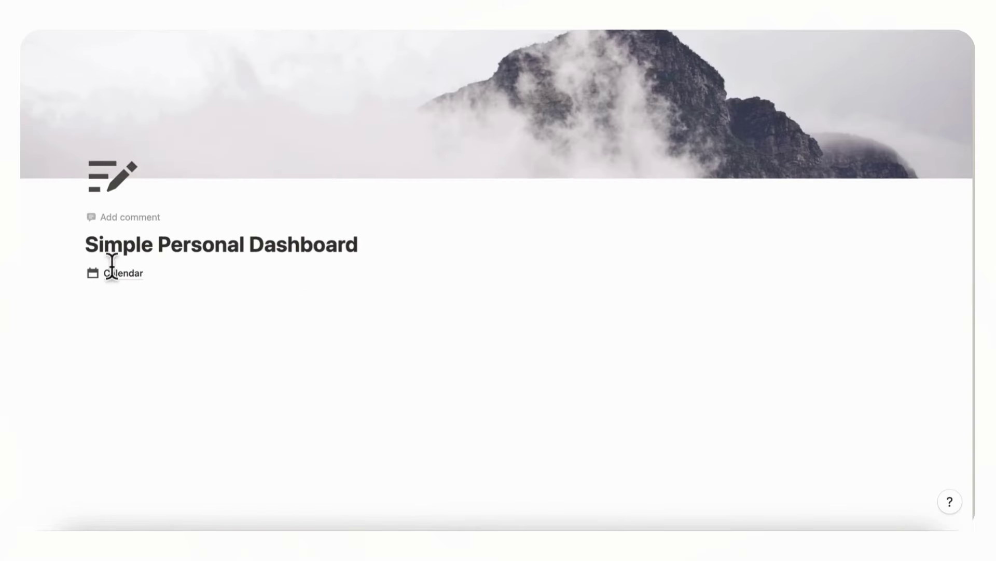
# Create a 'To-do list' sub-page below Calendar as a new board database
pyautogui.click(131, 310)
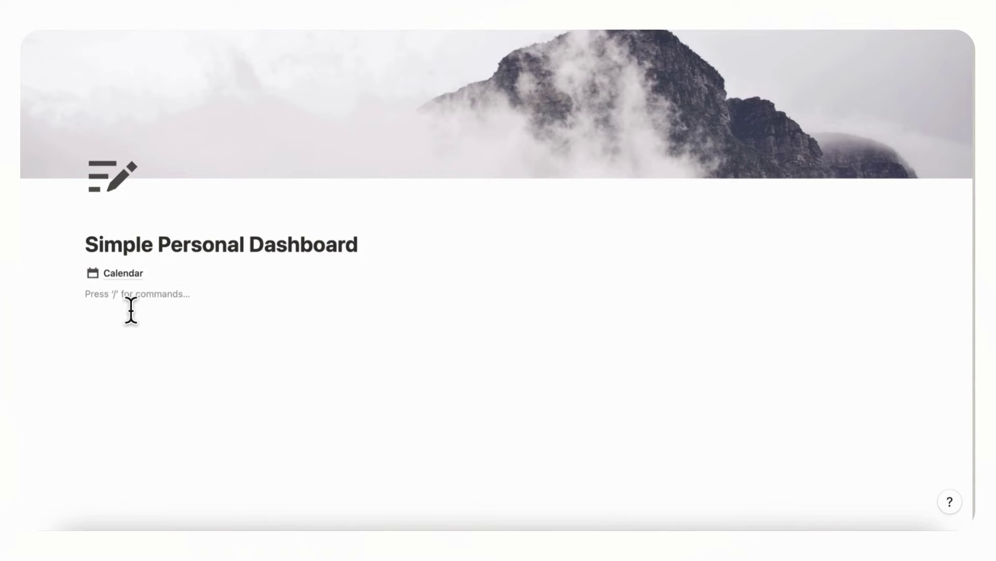
pyautogui.write('/page')
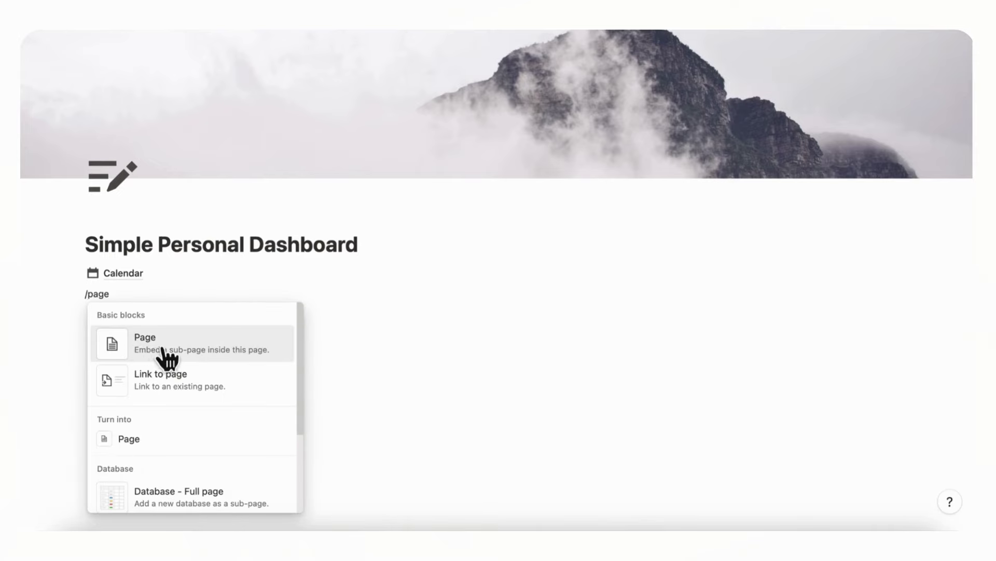
pyautogui.click(167, 356)
pyautogui.write('T')
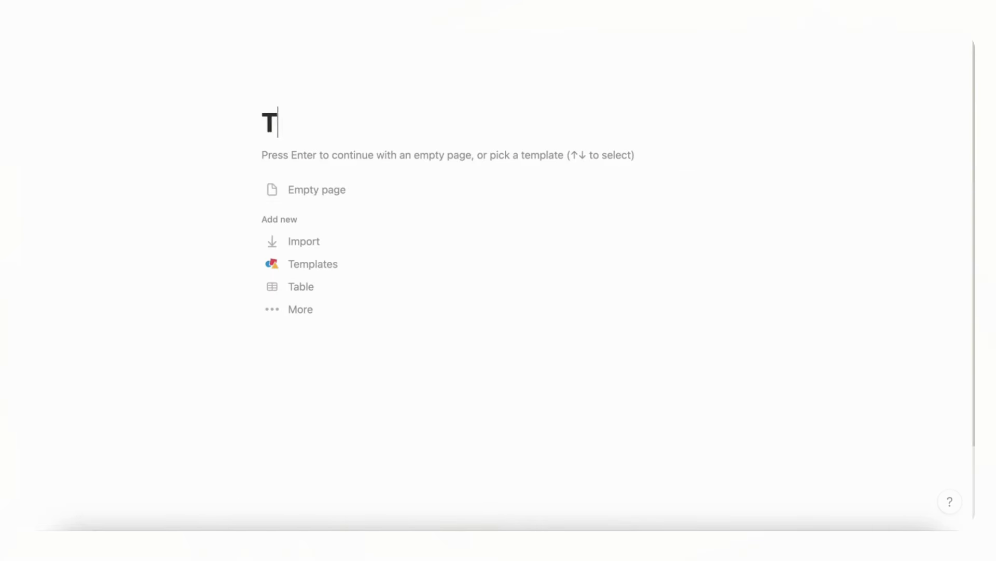
pyautogui.write('o-do list')
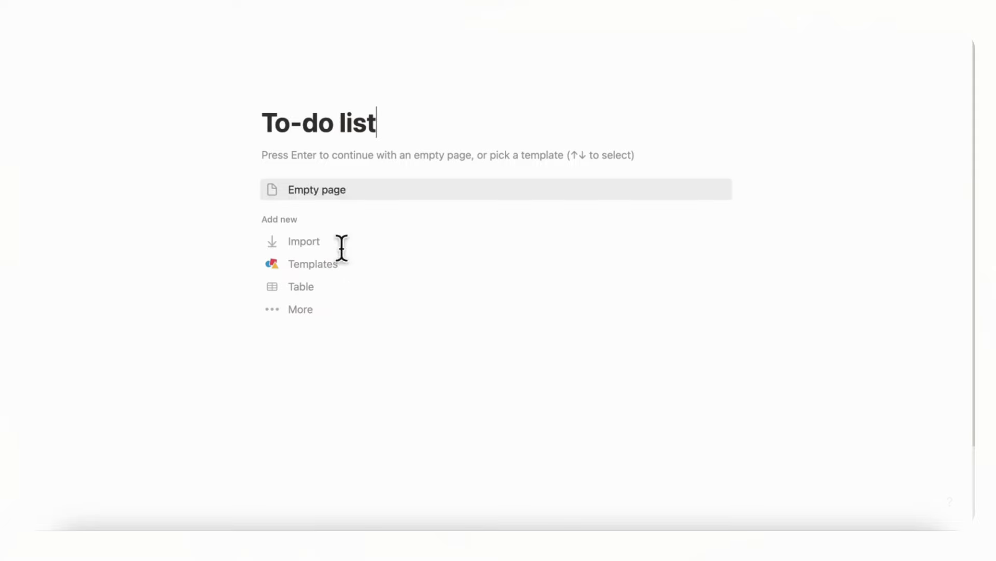
pyautogui.click(340, 318)
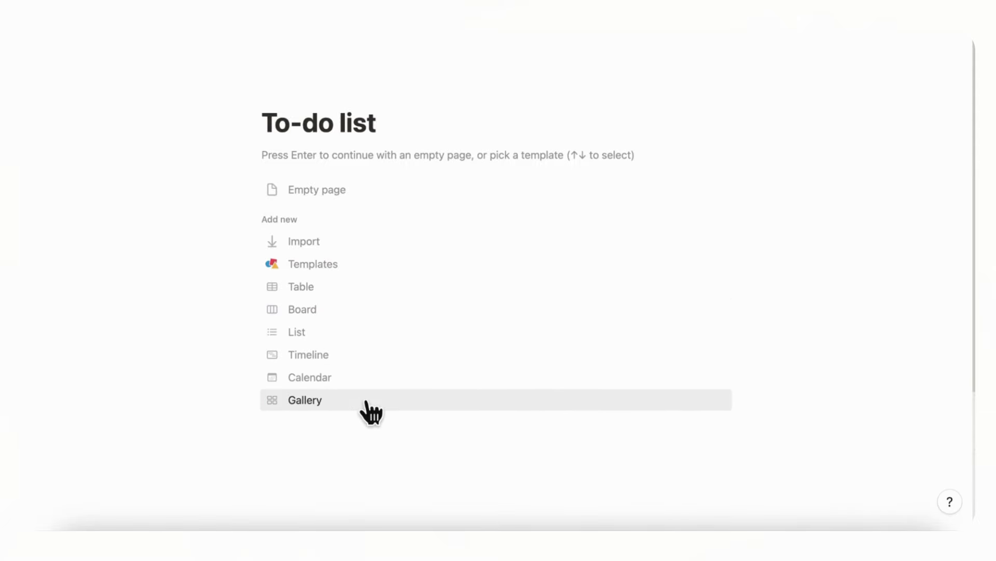
pyautogui.click(340, 318)
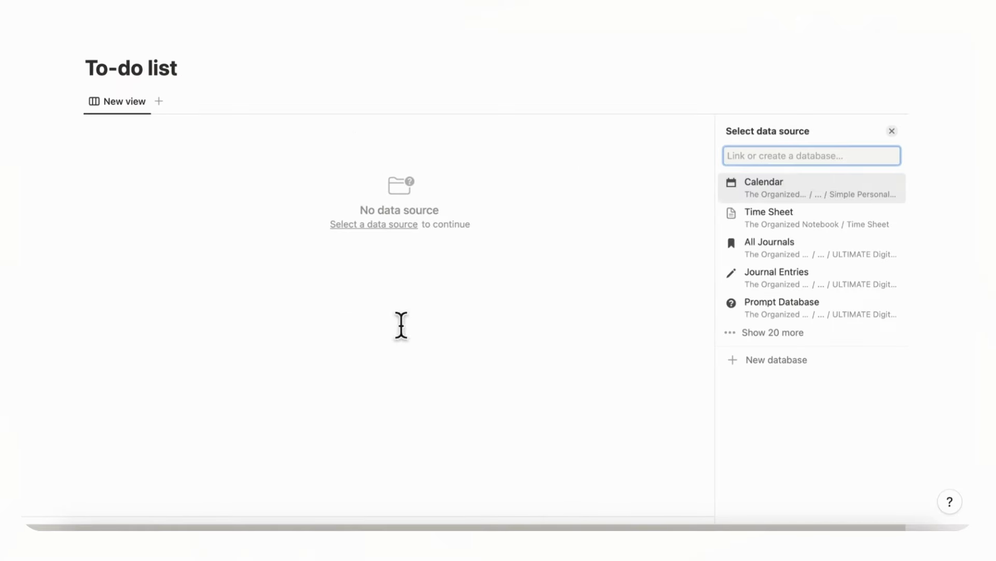
pyautogui.click(784, 363)
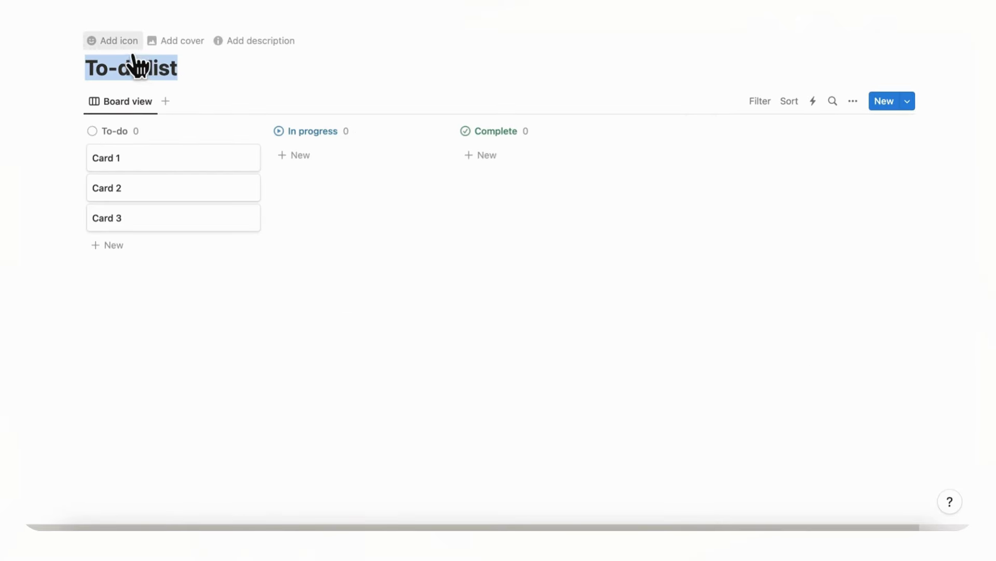
# Give the To-do list page a checklist icon and go back to the dashboard
pyautogui.click(130, 43)
pyautogui.click(104, 73)
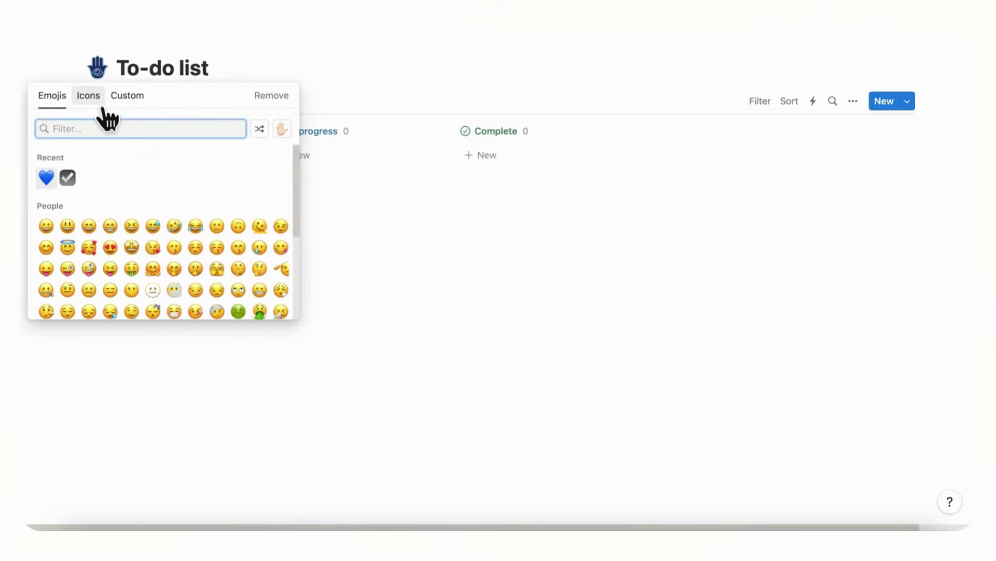
pyautogui.click(89, 97)
pyautogui.write('todo')
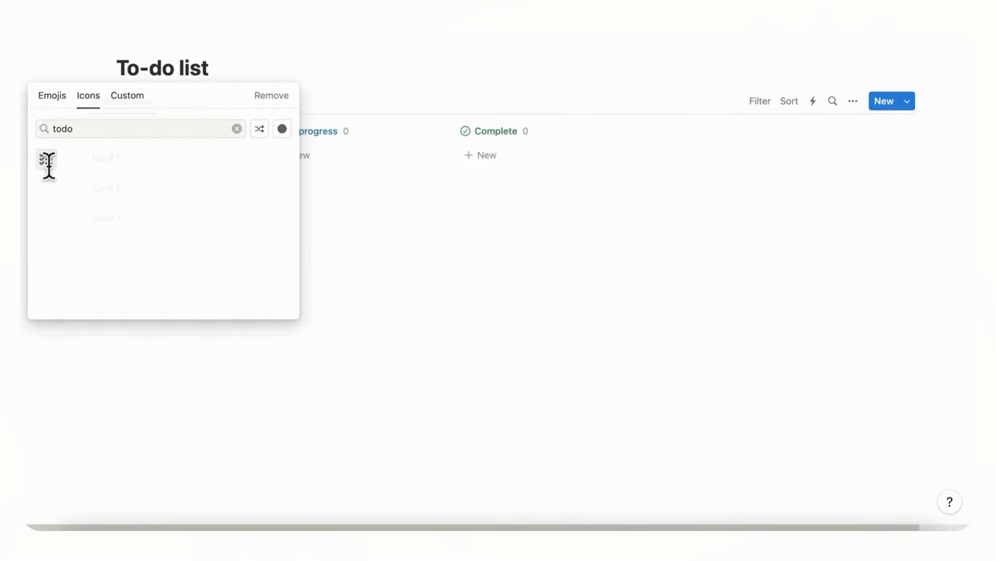
pyautogui.click(46, 160)
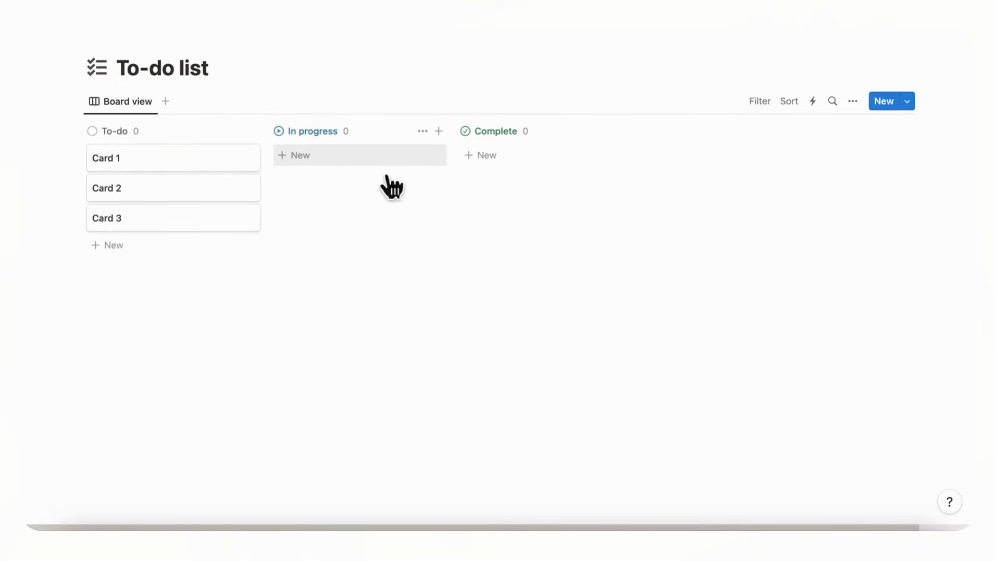
pyautogui.press('super+bracketleft')
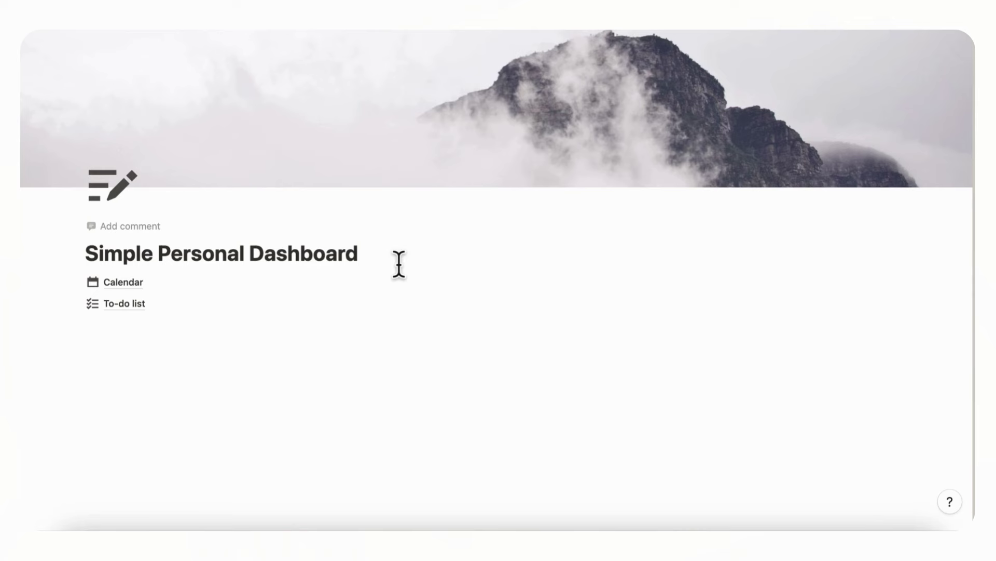
# Insert a callout under the title reading 'NAVIGATION' in bold
pyautogui.click(399, 265)
pyautogui.press('Return')
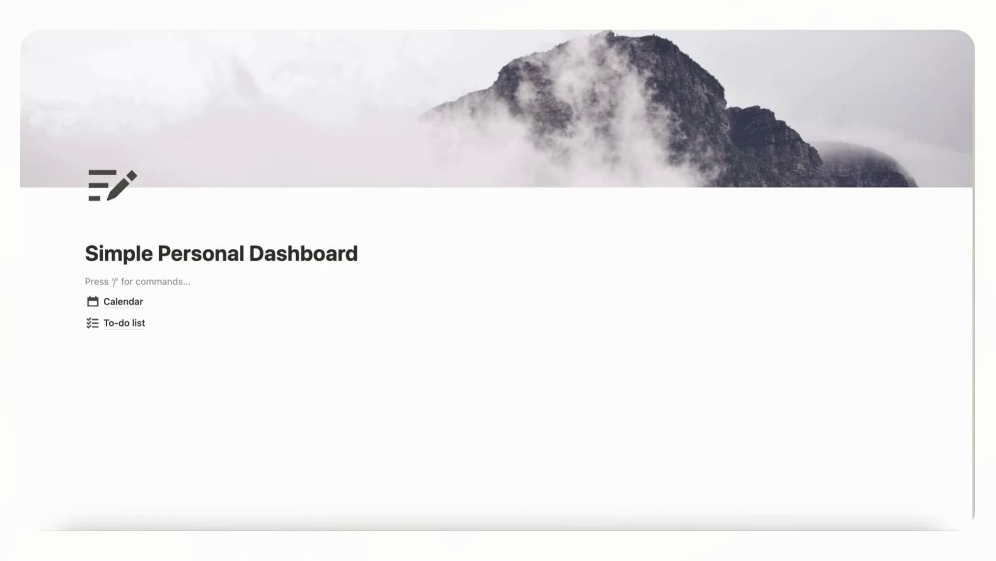
pyautogui.write('/call')
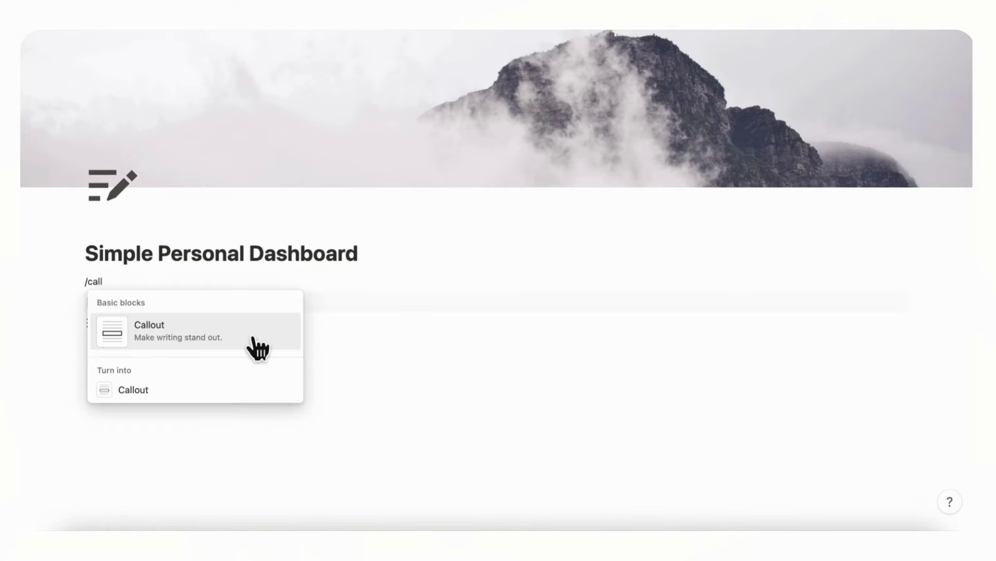
pyautogui.click(252, 338)
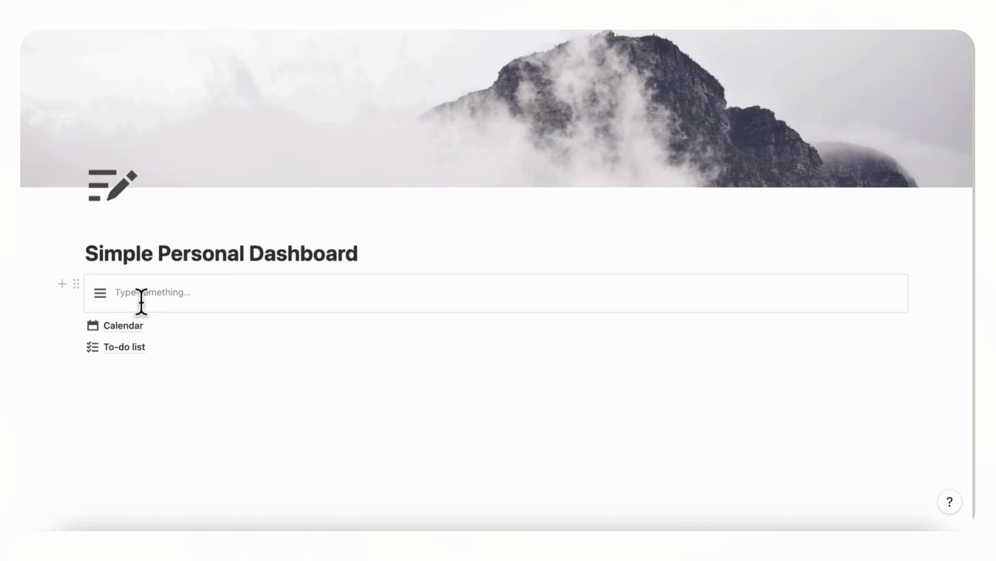
pyautogui.write('NAVIGATION')
pyautogui.moveTo(116, 301); pyautogui.dragTo(209, 301)
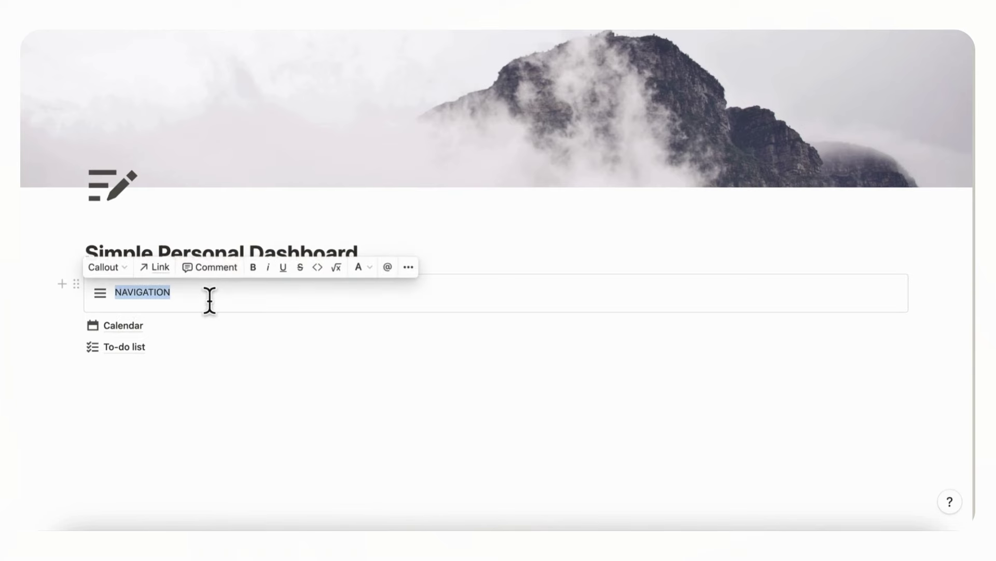
pyautogui.click(252, 267)
pyautogui.click(231, 297)
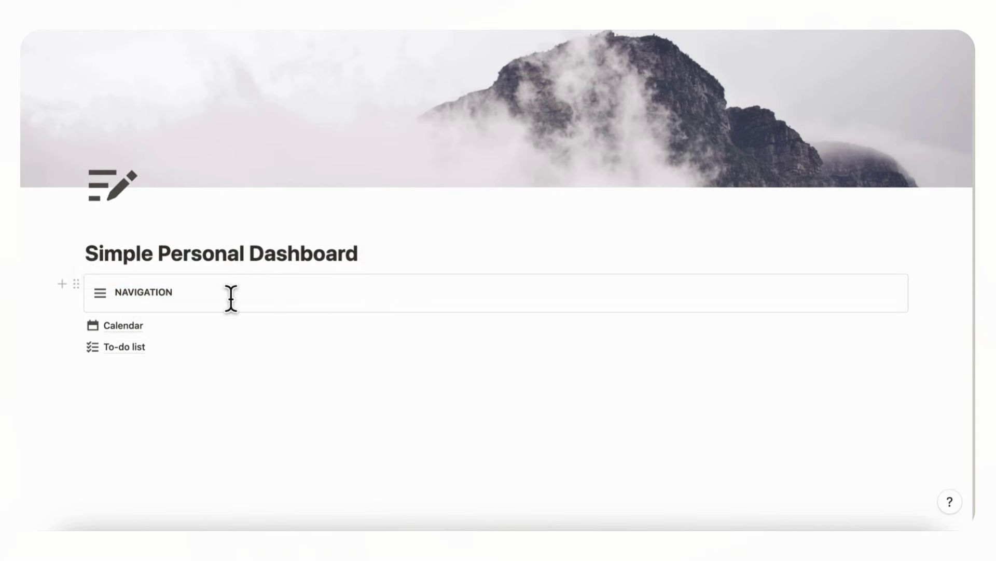
# Move the Calendar and To-do list links into the callout
pyautogui.press('Return')
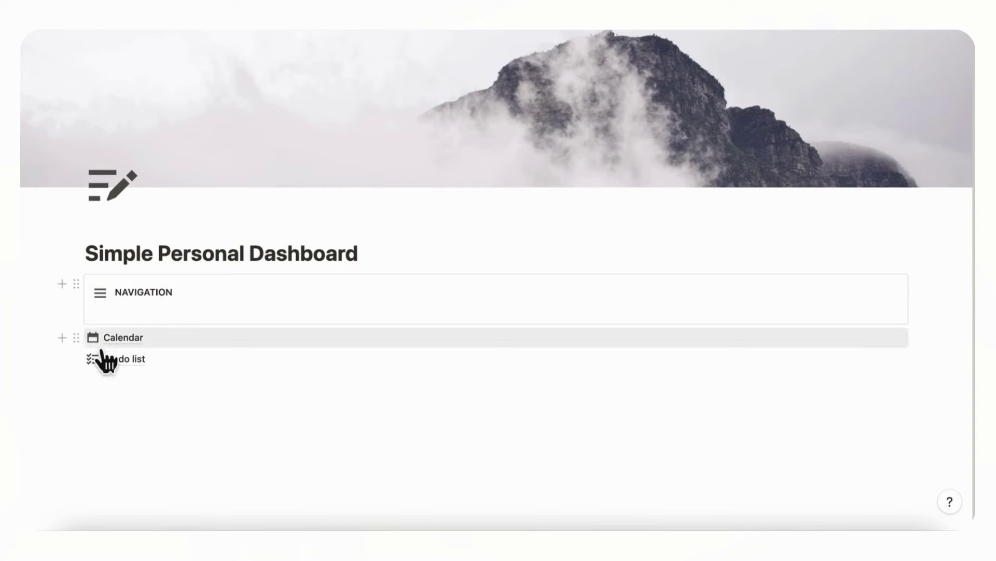
pyautogui.moveTo(77, 339); pyautogui.dragTo(161, 317)
pyautogui.moveTo(120, 366); pyautogui.dragTo(161, 352)
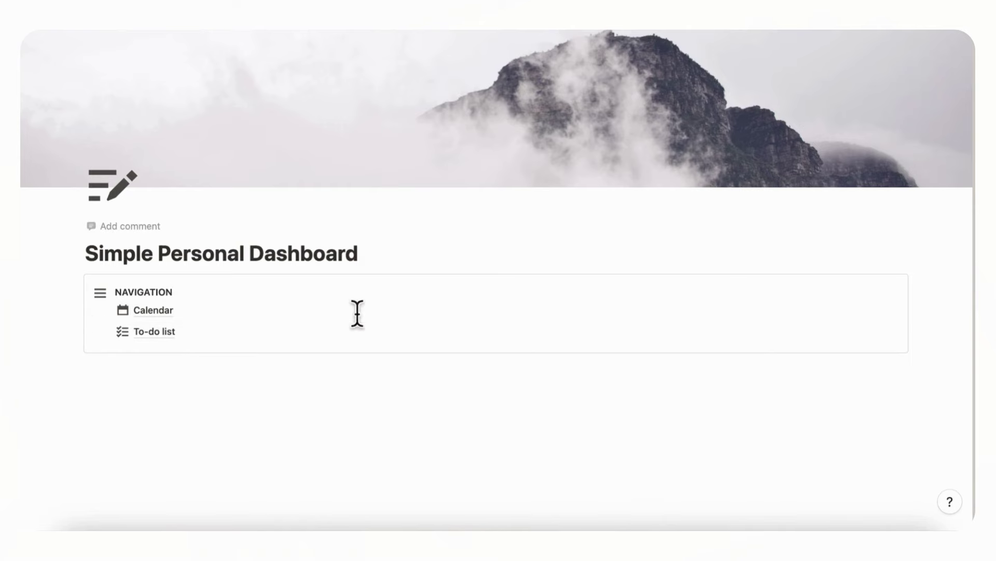
pyautogui.click(312, 346)
# Add a linked Calendar view of the Calendar database with its database title hidden
pyautogui.hotkey('shift', 'Tab')
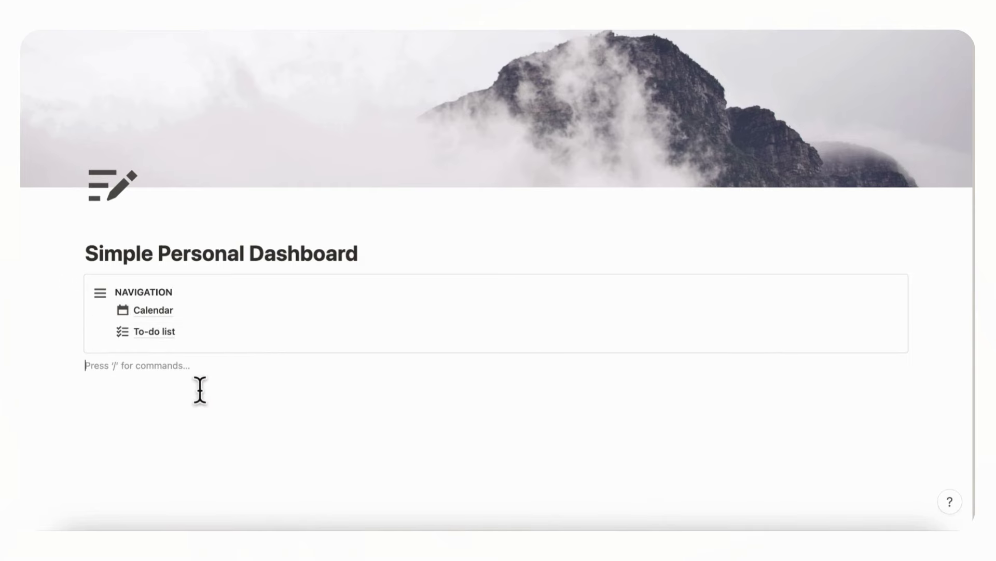
pyautogui.write('/linked')
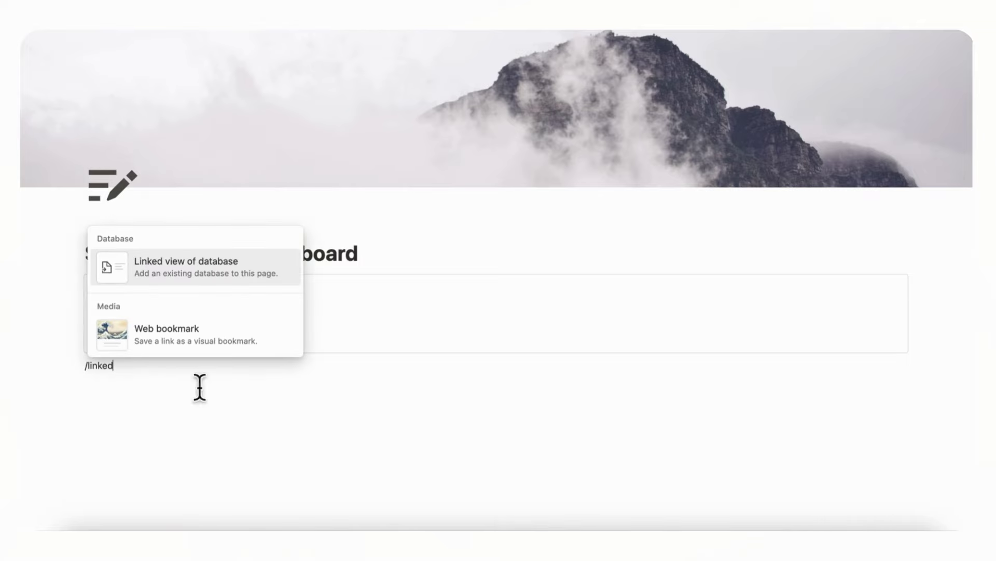
pyautogui.click(200, 291)
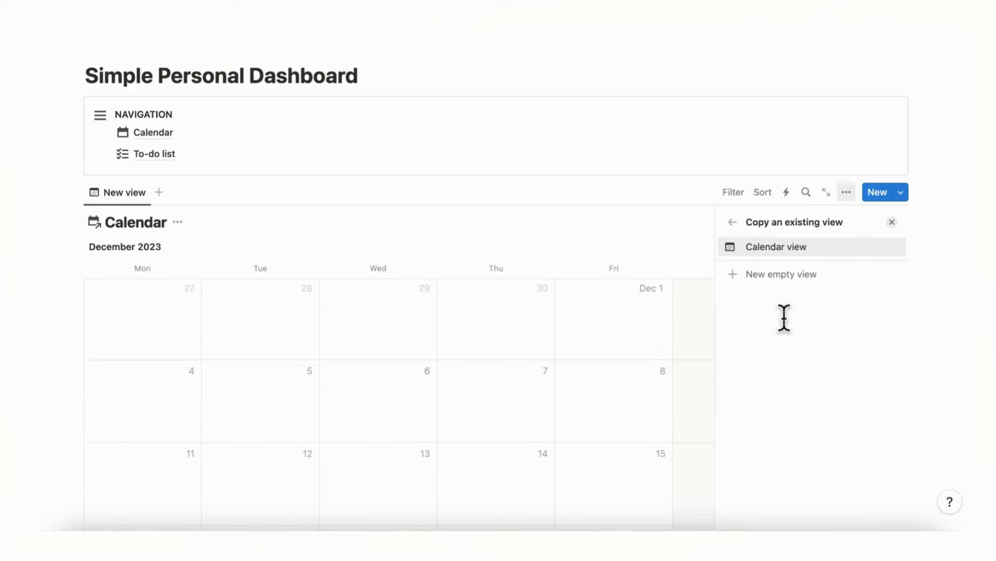
pyautogui.click(781, 250)
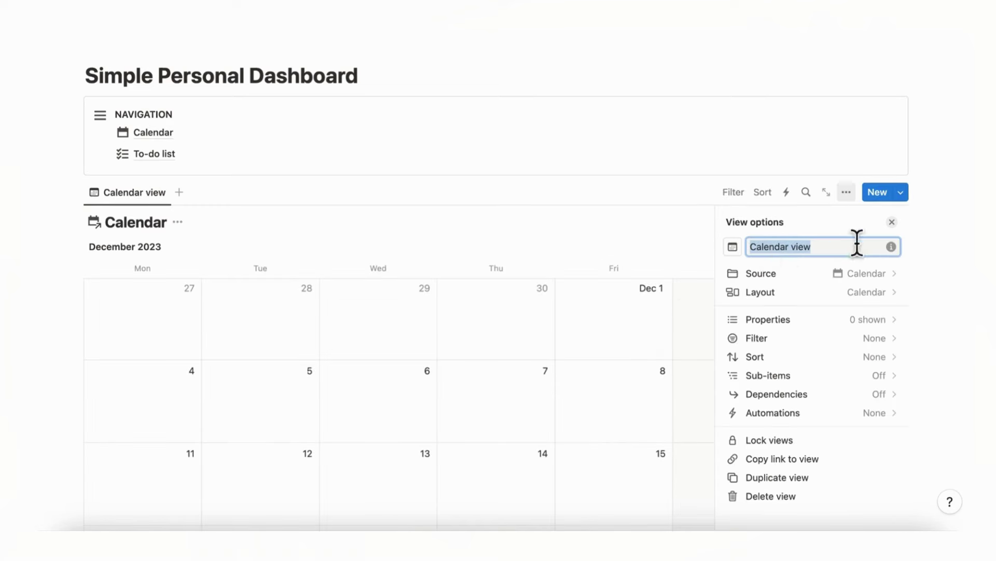
pyautogui.click(854, 297)
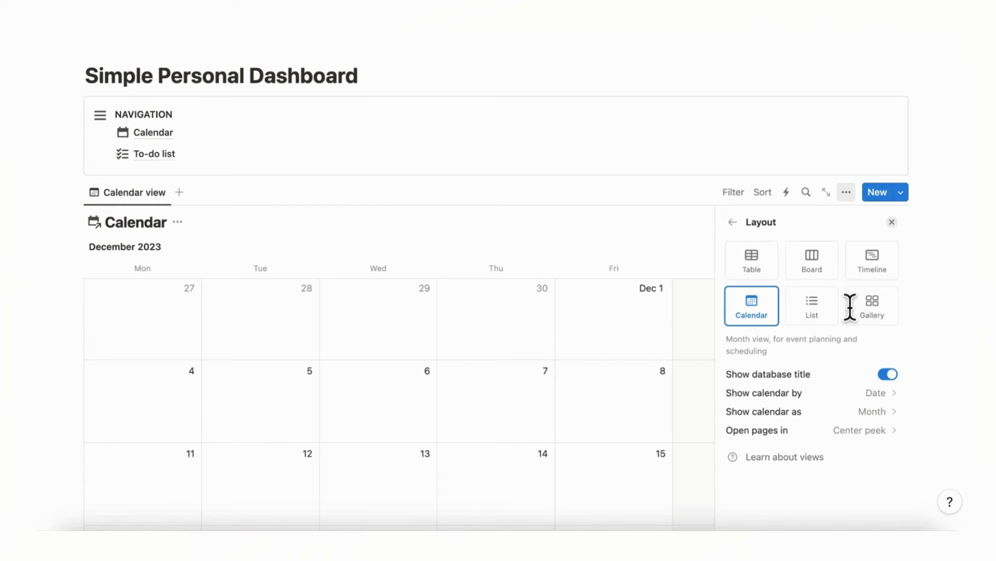
pyautogui.click(897, 376)
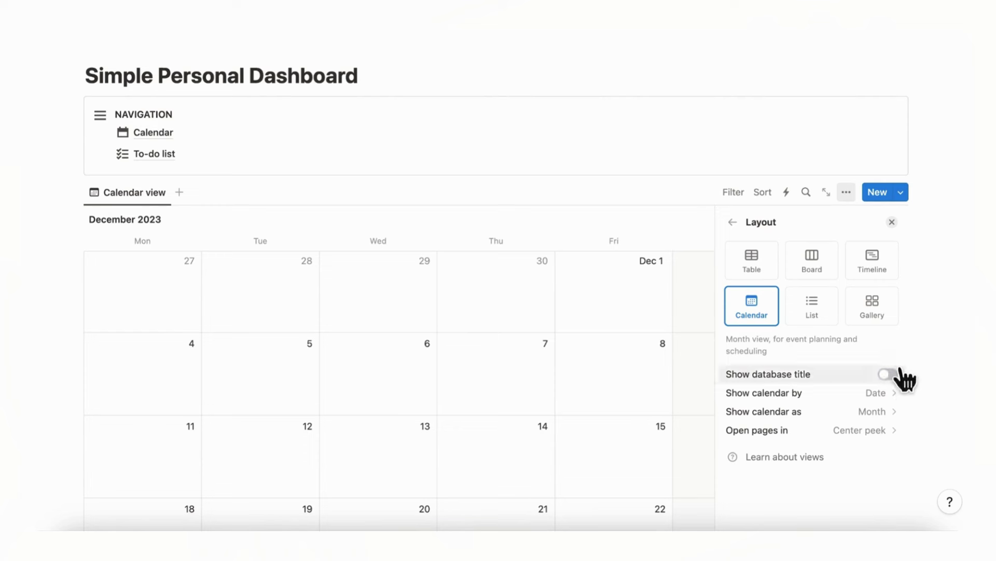
pyautogui.click(893, 222)
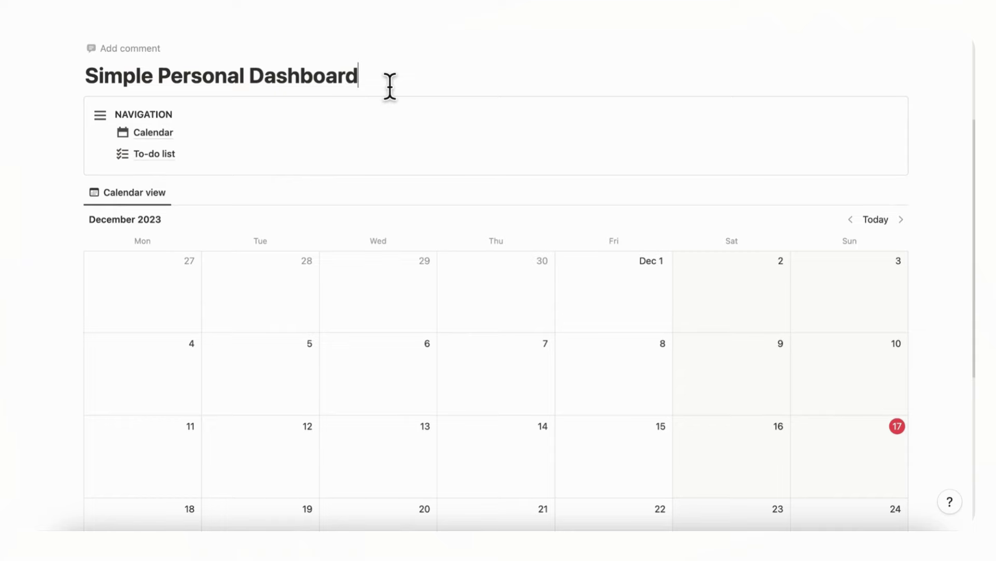
pyautogui.press('Return')
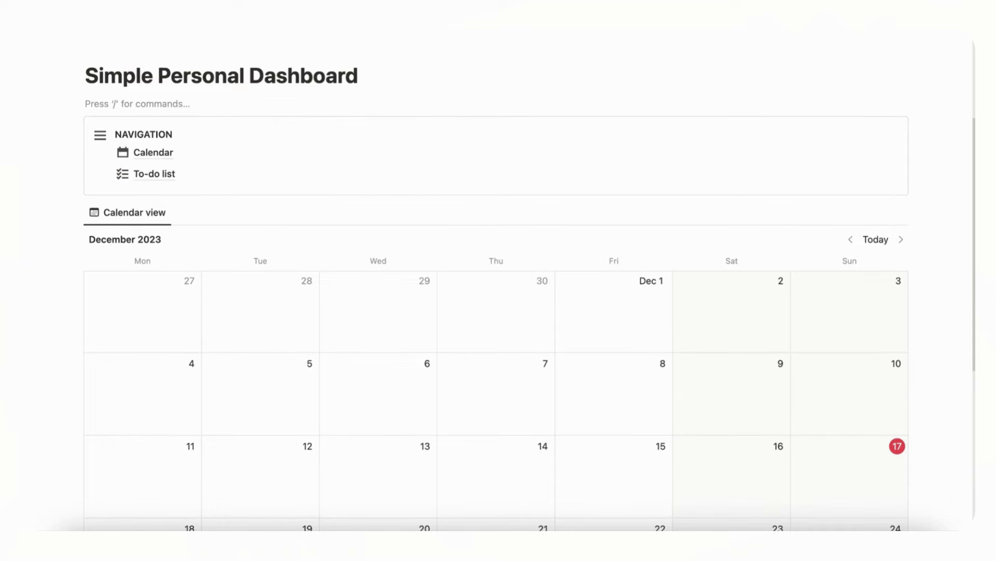
# Place the NAVIGATION callout in a two-column layout and narrow it to the left
pyautogui.write('/col')
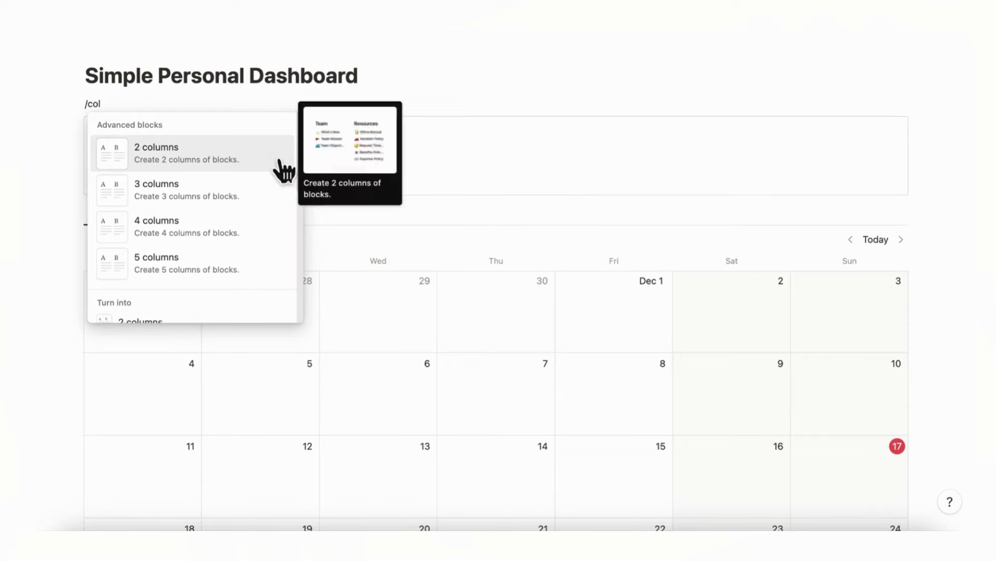
pyautogui.click(273, 162)
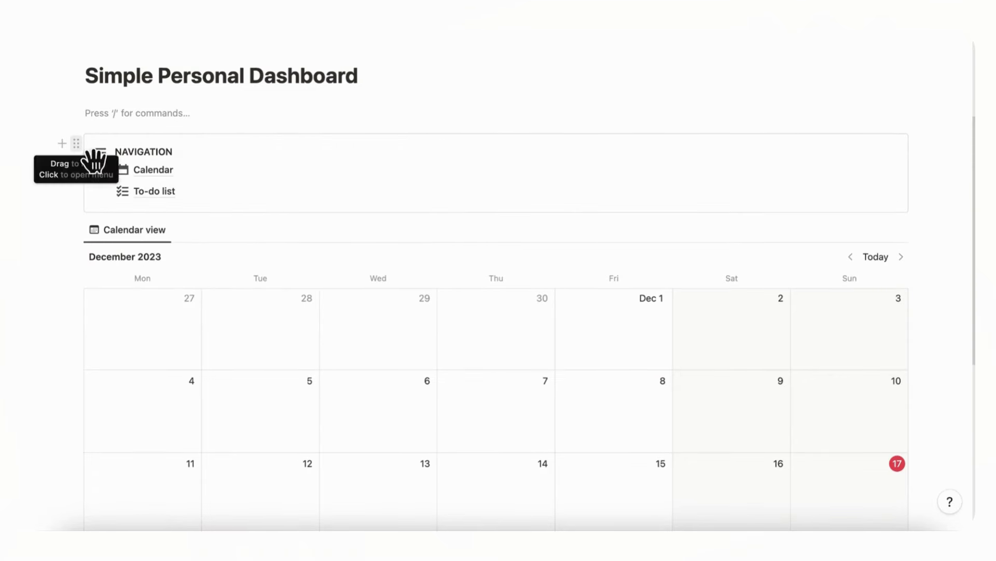
pyautogui.moveTo(75, 144); pyautogui.dragTo(150, 119)
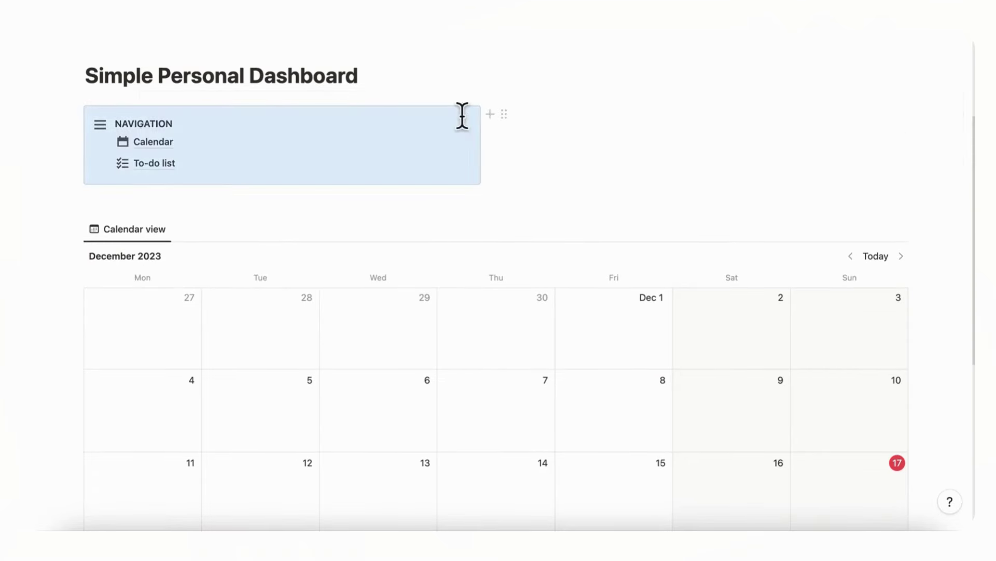
pyautogui.click(425, 139)
pyautogui.moveTo(497, 138); pyautogui.dragTo(294, 132)
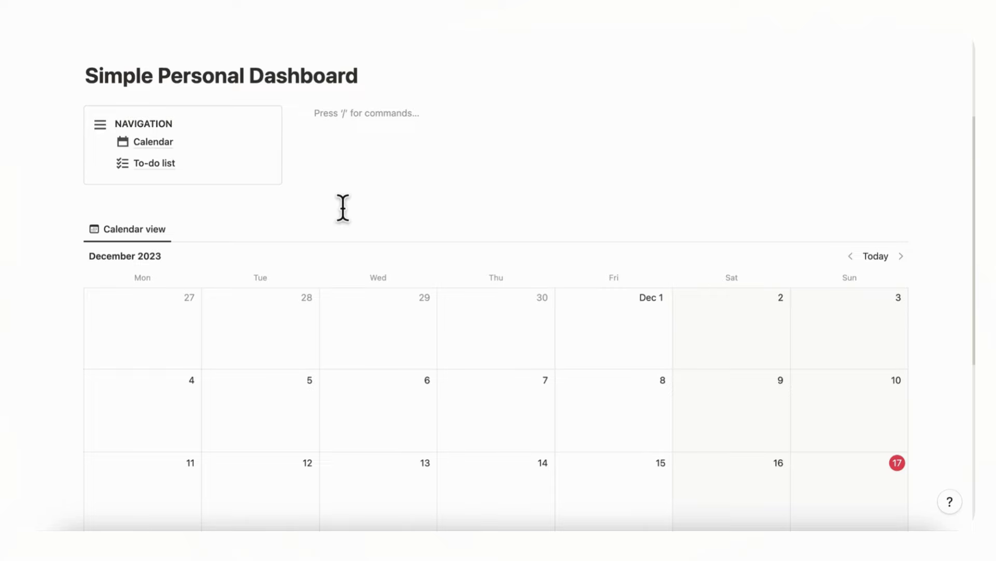
# Insert a linked Board view of the To-do list database with its title hidden
pyautogui.write('/linked')
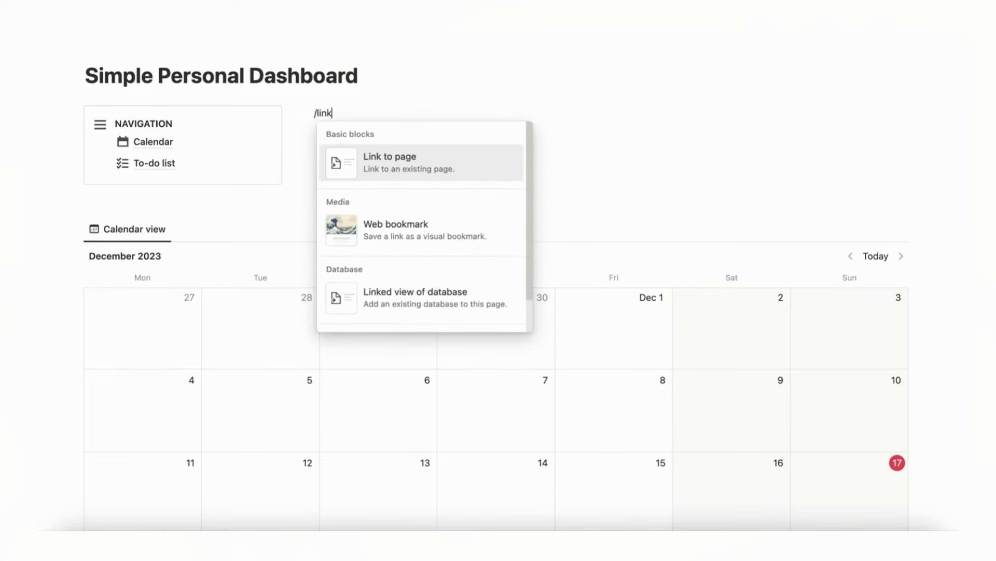
pyautogui.click(451, 172)
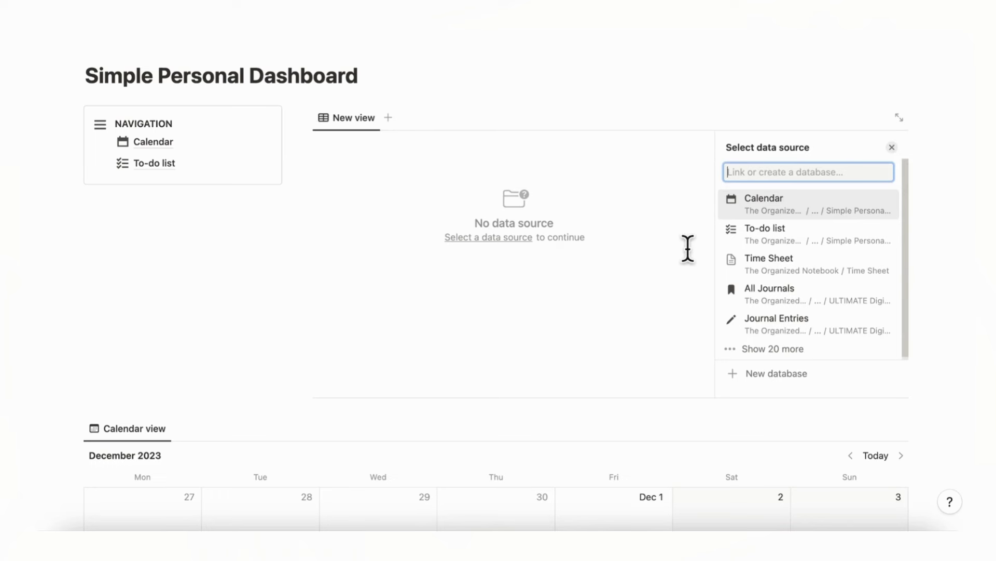
pyautogui.click(799, 255)
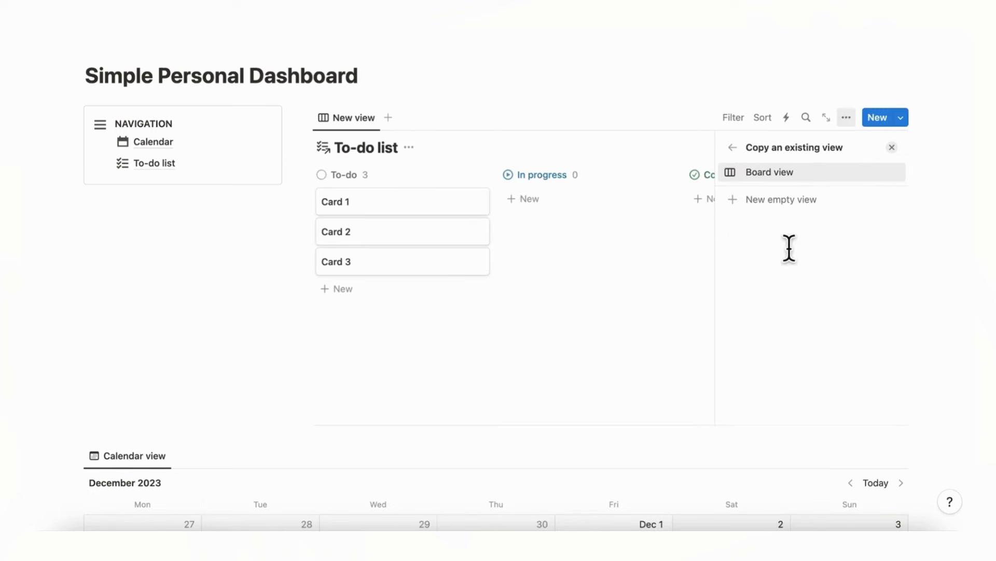
pyautogui.click(900, 172)
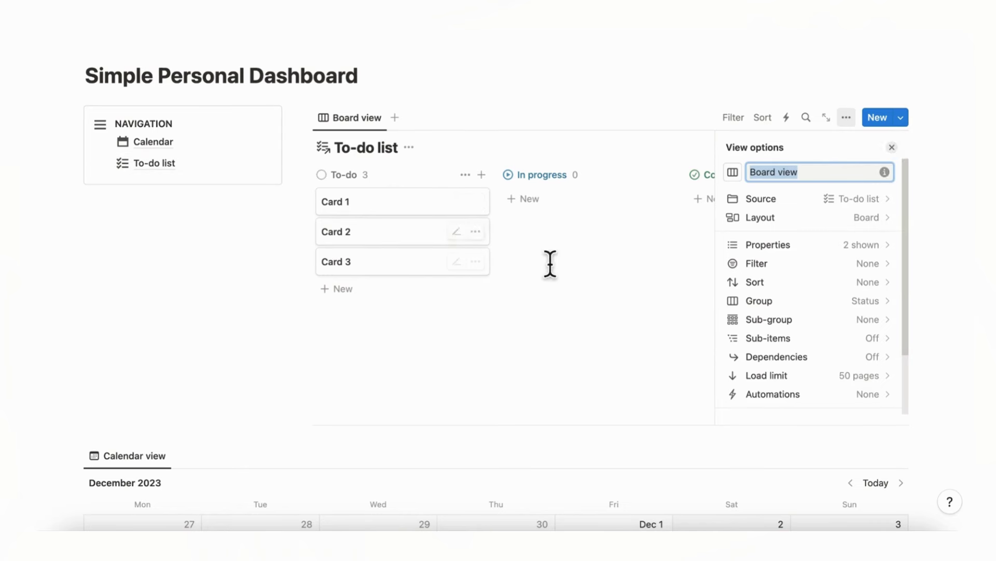
pyautogui.click(831, 228)
pyautogui.click(896, 306)
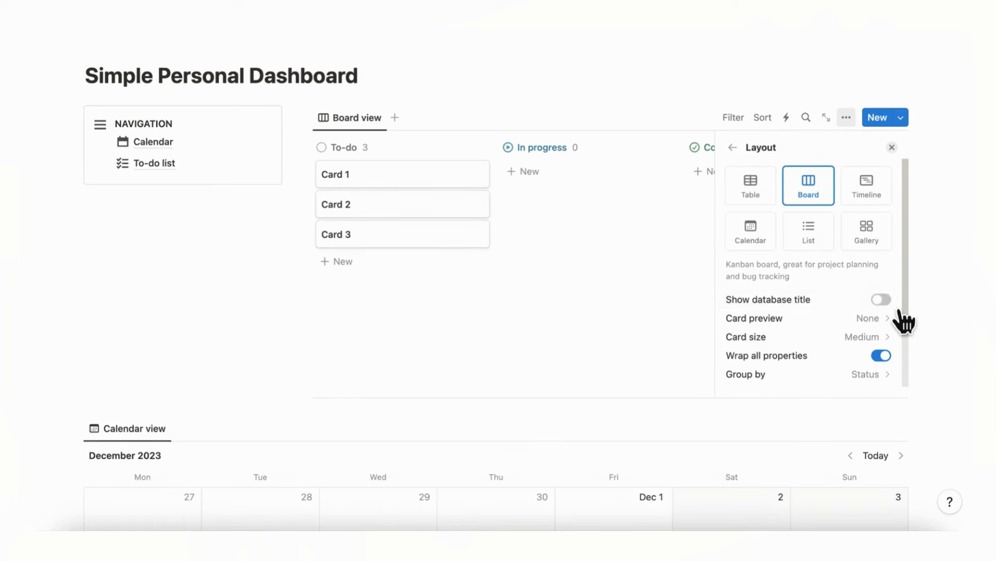
pyautogui.click(892, 148)
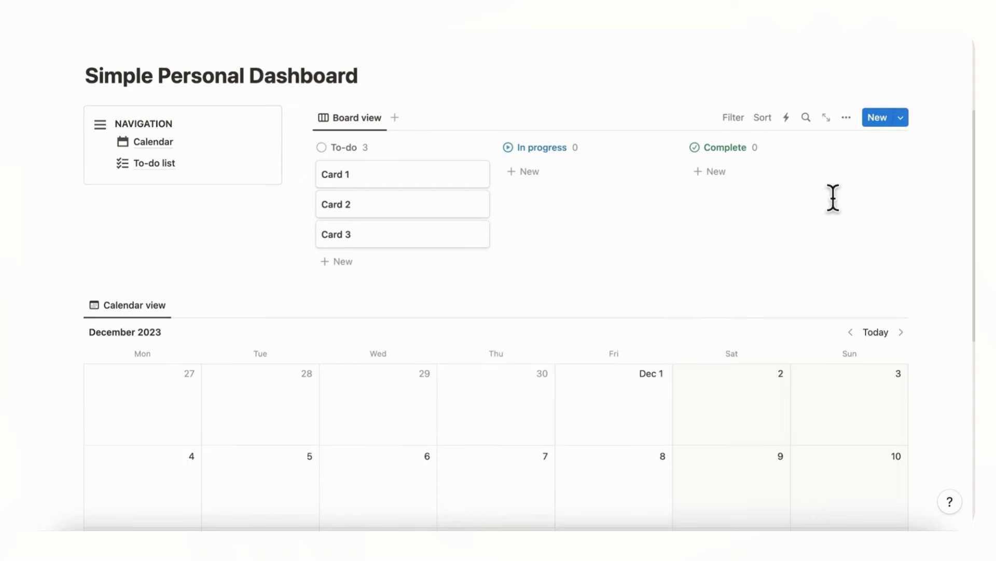
# Set the board's load limit to 10 pages
pyautogui.click(852, 122)
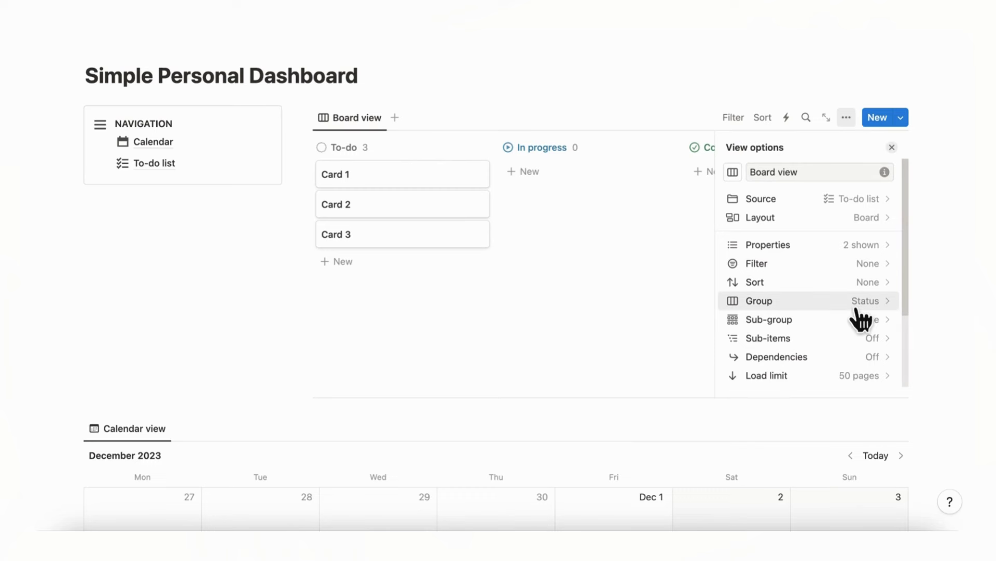
pyautogui.scroll(-1, 857, 376)
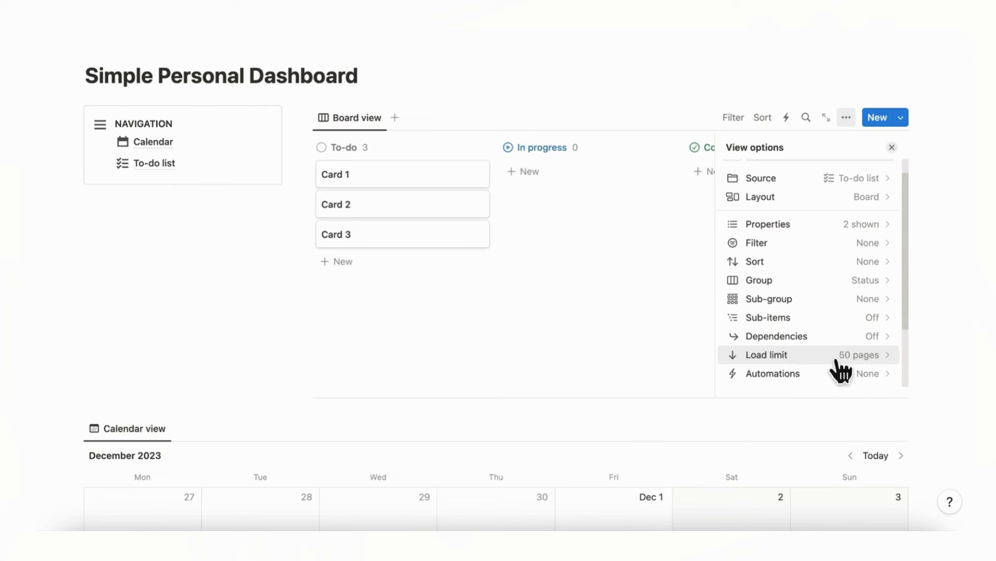
pyautogui.click(834, 357)
pyautogui.click(839, 380)
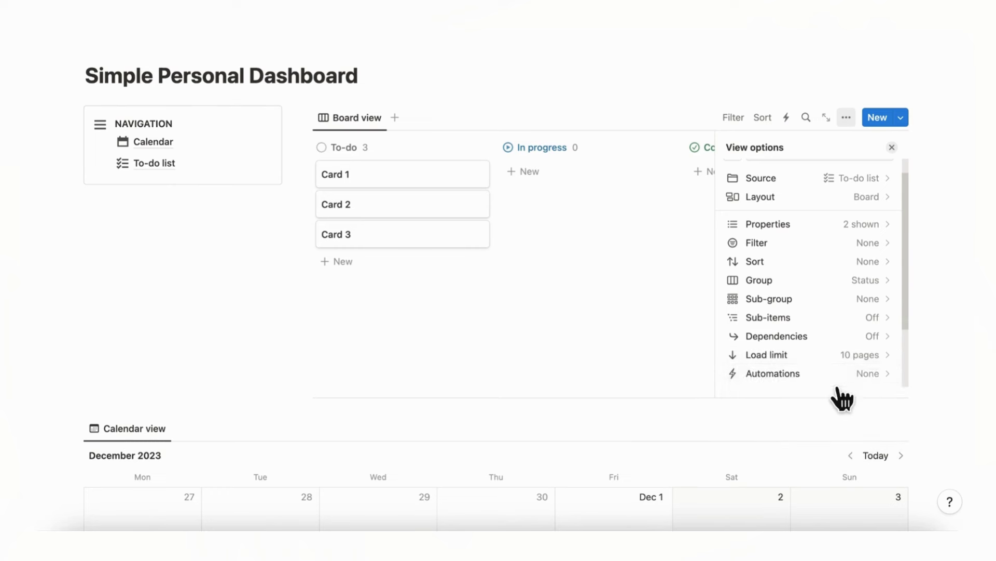
pyautogui.click(895, 150)
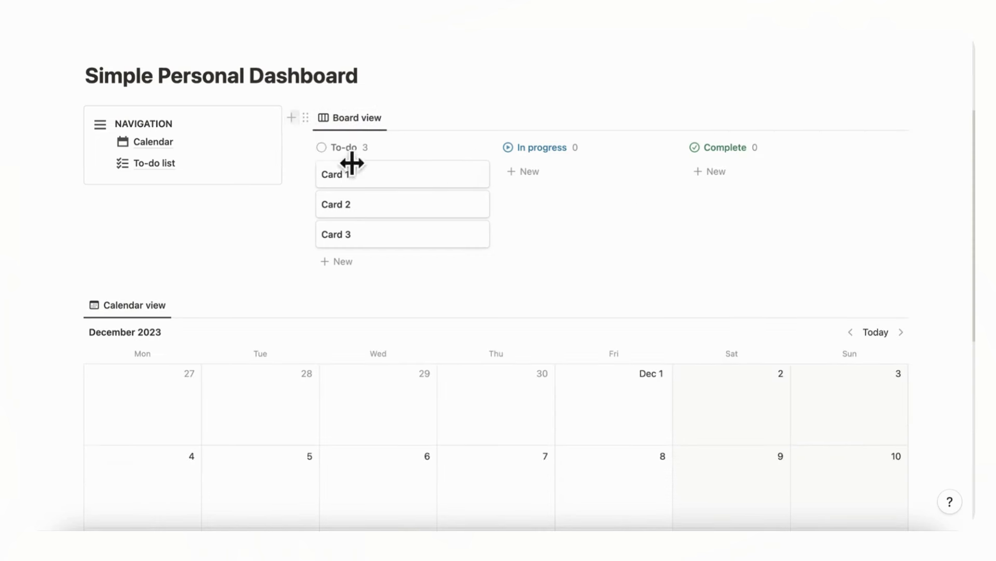
# Add a 'To-Do List' line with a divider below the board
pyautogui.click(292, 119)
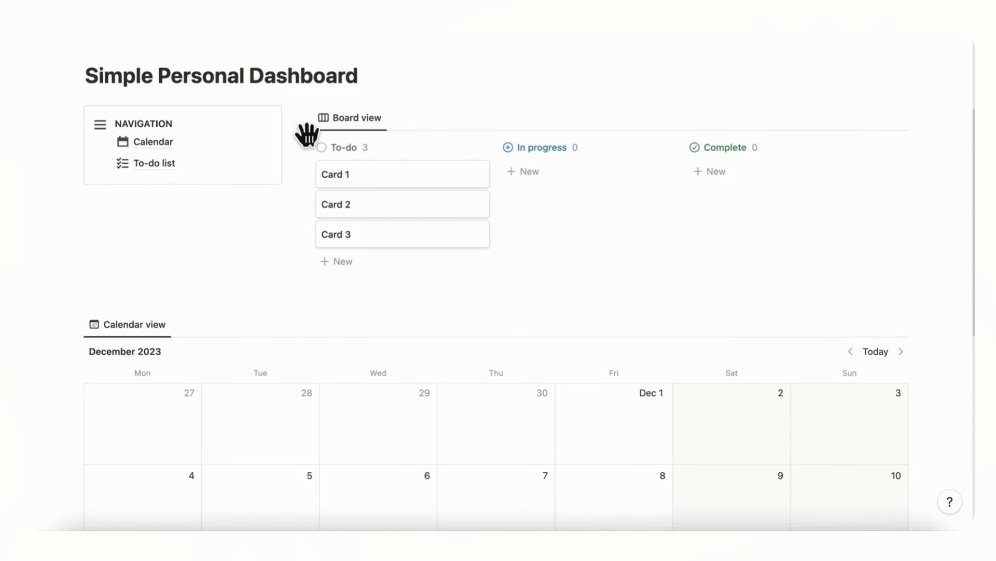
pyautogui.press('Escape')
pyautogui.write('To')
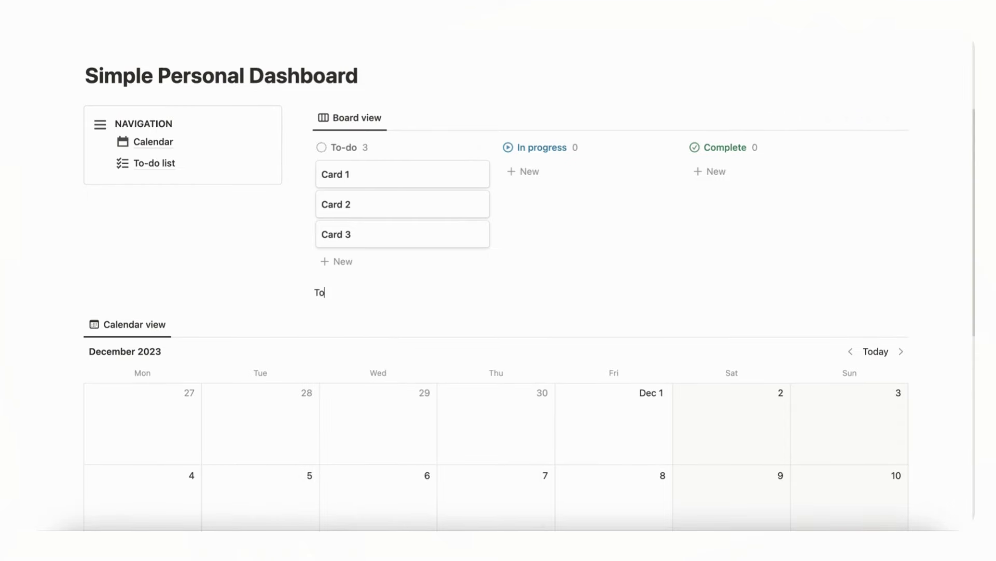
pyautogui.write('-Do List')
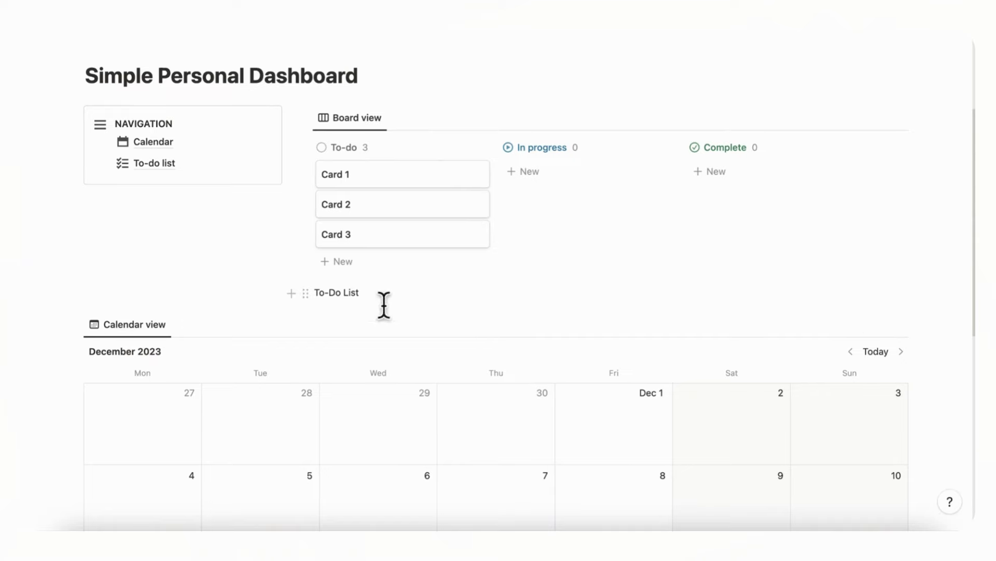
pyautogui.press('Return')
pyautogui.write('/divi')
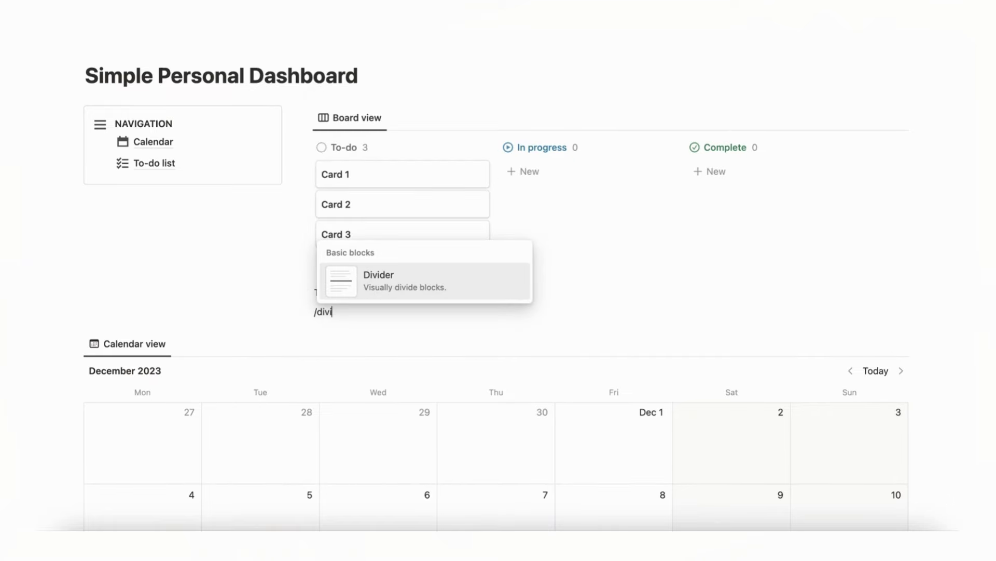
pyautogui.click(446, 295)
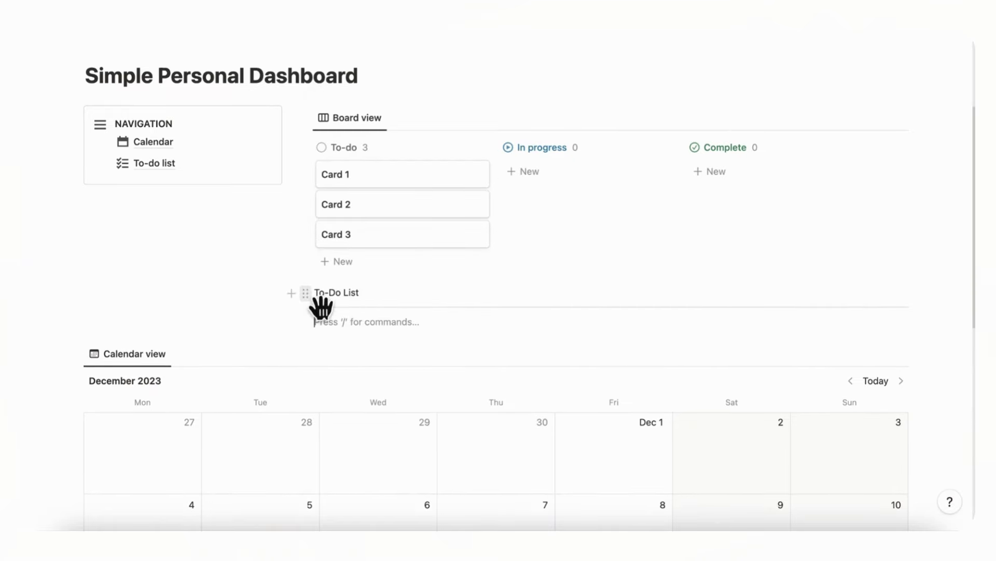
# Turn 'To-Do List' into a Heading 3 and move it above the board
pyautogui.click(305, 293)
pyautogui.moveTo(263, 247)
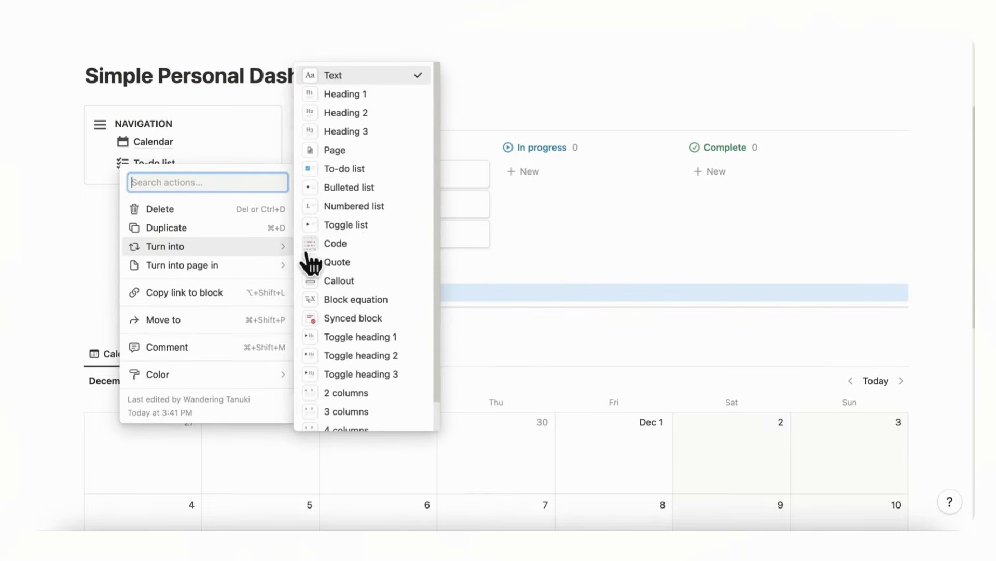
pyautogui.click(410, 138)
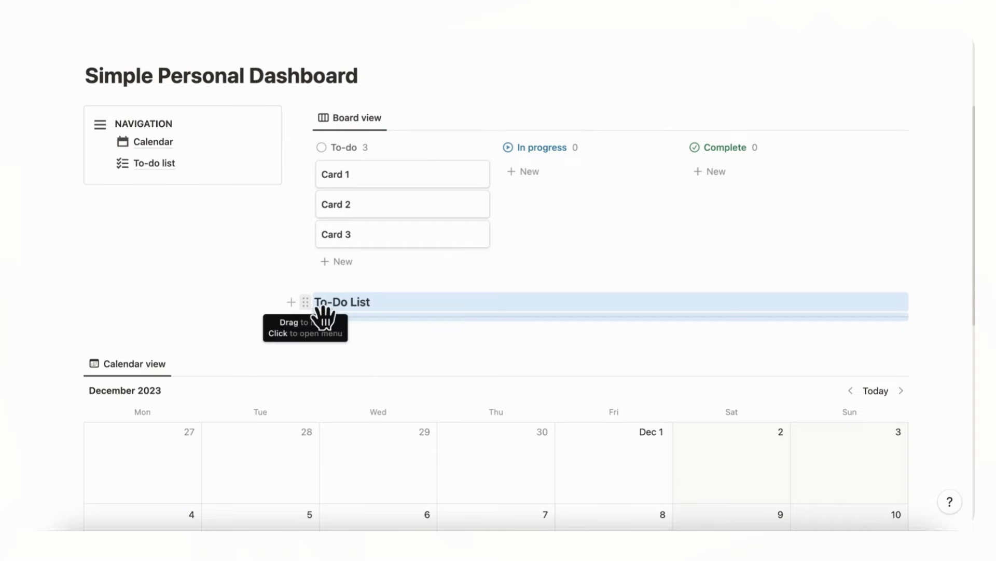
pyautogui.moveTo(322, 312); pyautogui.dragTo(343, 144)
pyautogui.click(403, 146)
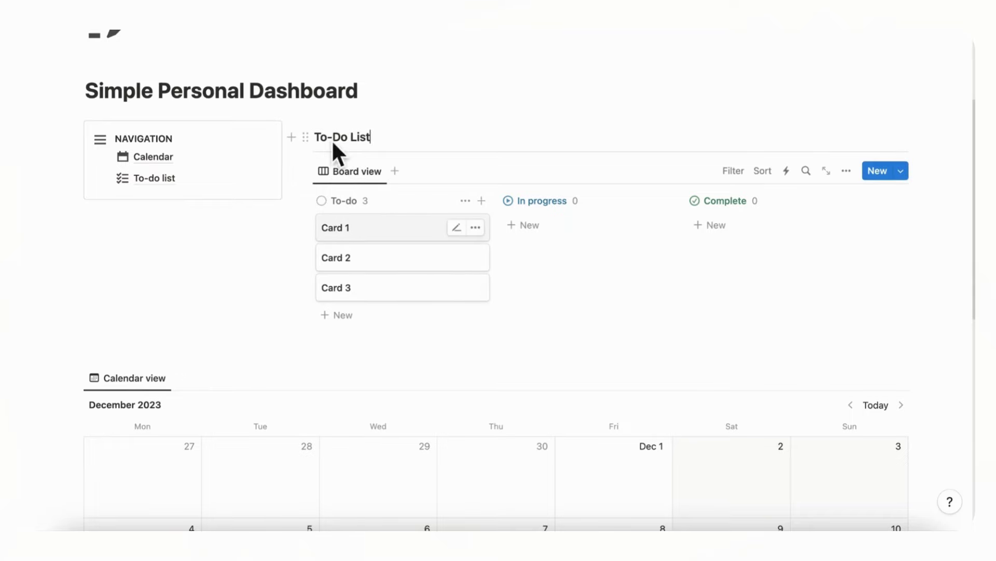
pyautogui.moveTo(312, 145); pyautogui.dragTo(322, 149)
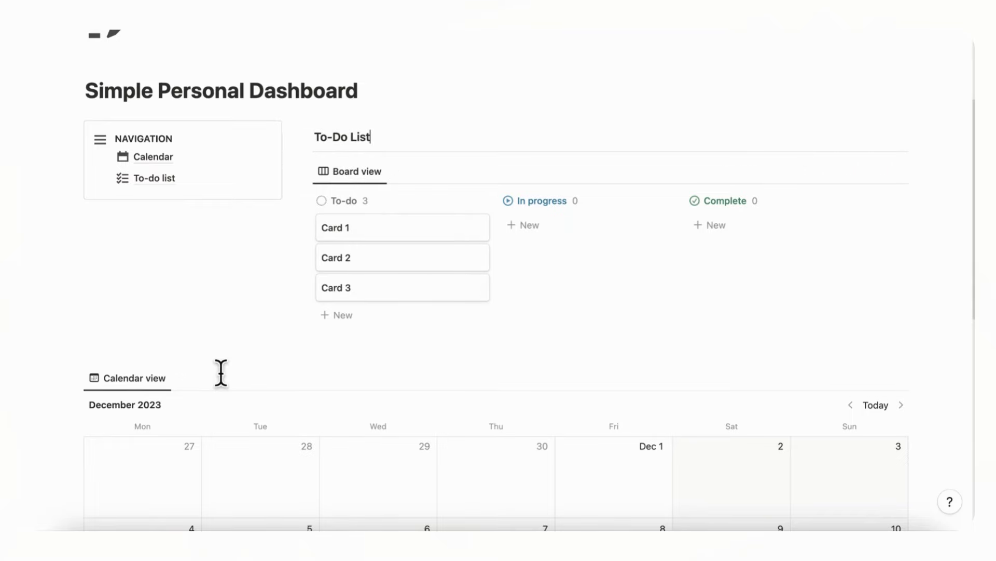
# Add a 'Calendar' Heading 3 with a divider and move it above the calendar view
pyautogui.scroll(-1, 178, 408)
pyautogui.scroll(-1, 178, 408)
pyautogui.moveTo(305, 248)
pyautogui.mouseDown()
pyautogui.moveTo(322, 189)
pyautogui.moveTo(318, 260)
pyautogui.mouseUp()
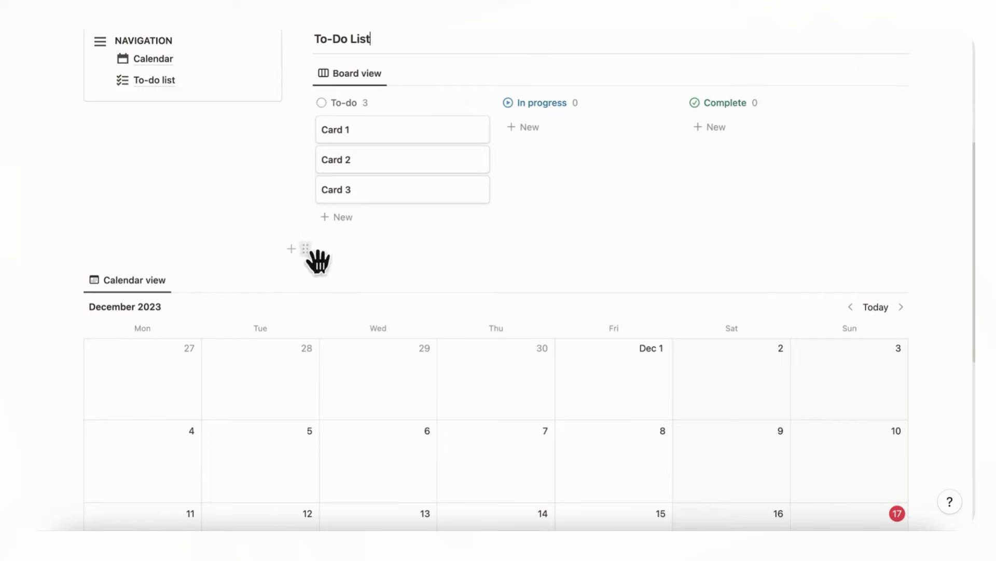
pyautogui.click(344, 248)
pyautogui.write('/heading')
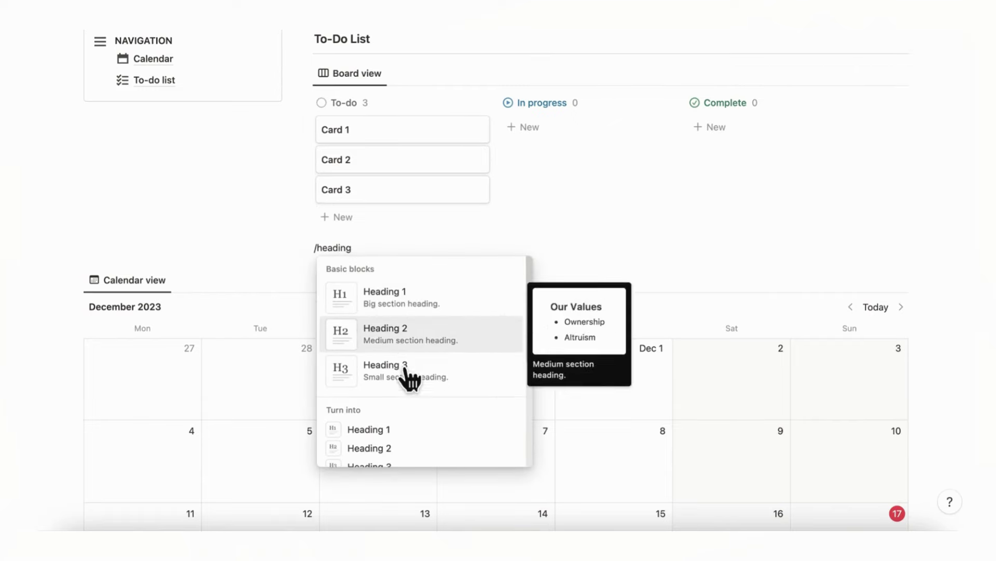
pyautogui.click(407, 377)
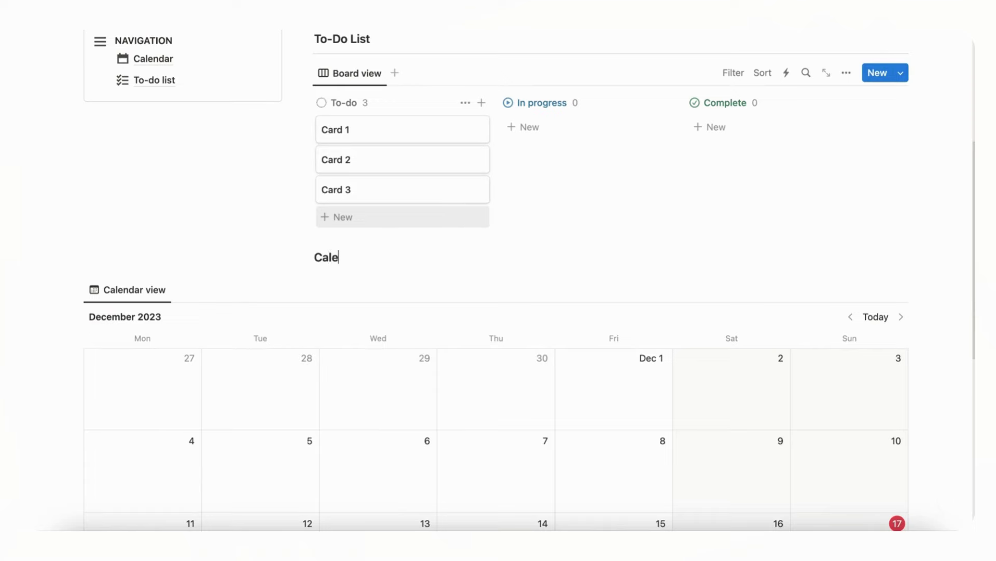
pyautogui.press('Return')
pyautogui.write('/divid')
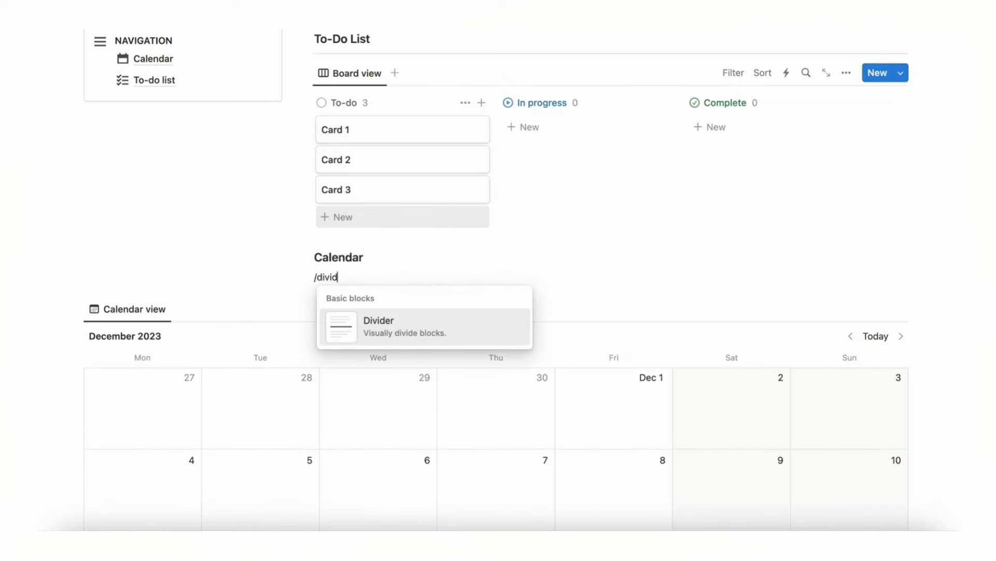
pyautogui.click(400, 337)
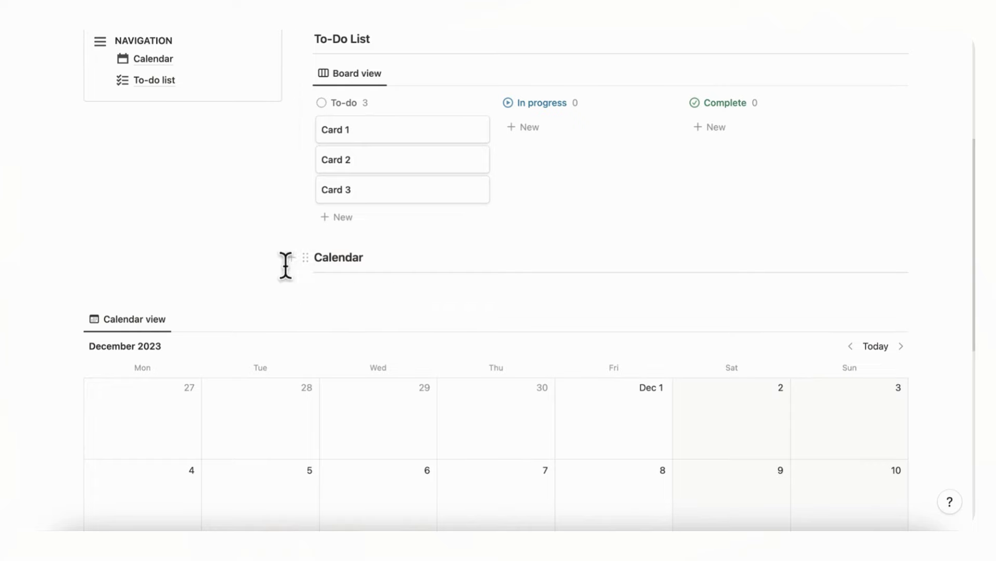
pyautogui.moveTo(286, 265); pyautogui.dragTo(380, 291)
pyautogui.moveTo(316, 265); pyautogui.dragTo(205, 327)
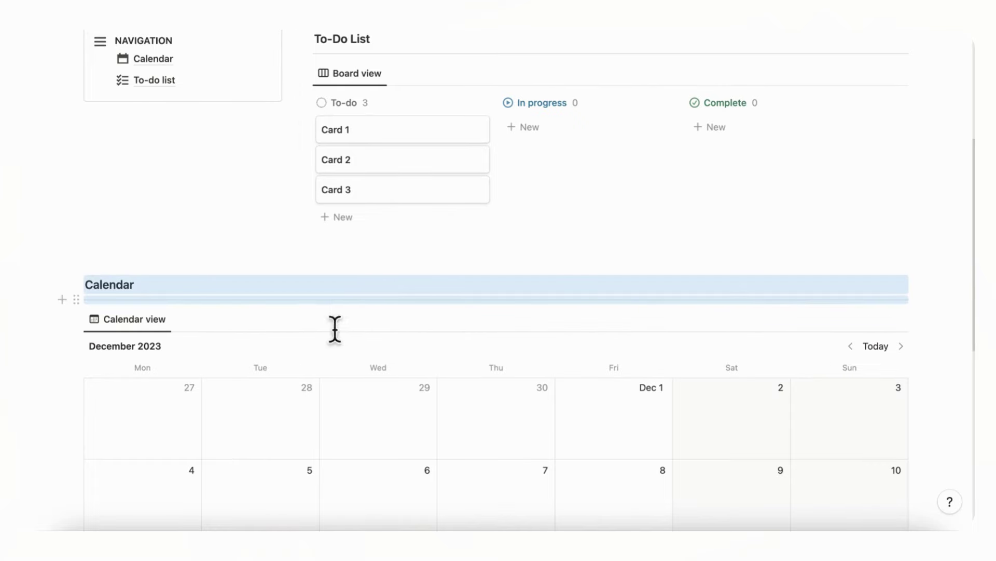
# Delete the blank line above Calendar and open Card 1's details
pyautogui.scroll(3, 306, 347)
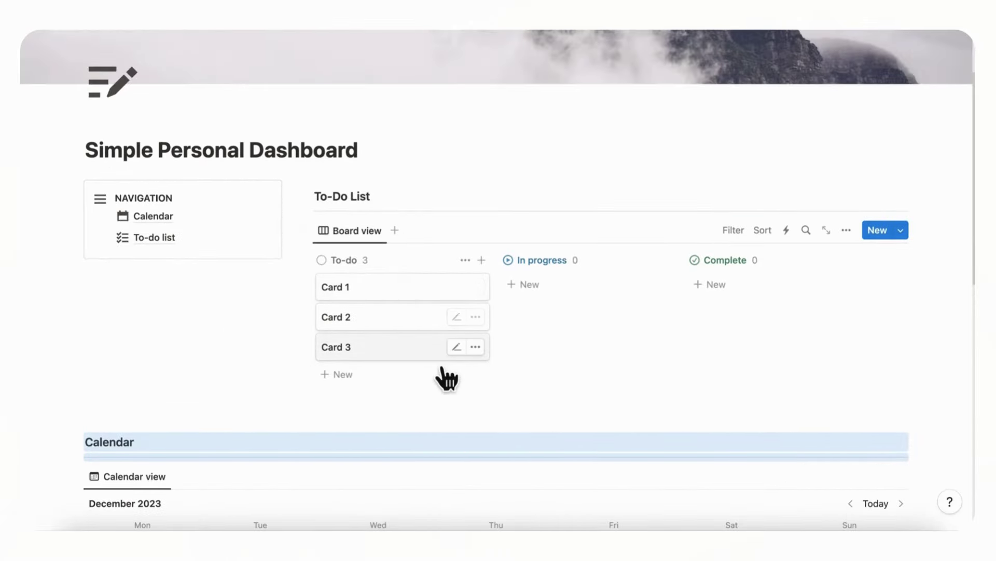
pyautogui.scroll(-2, 445, 378)
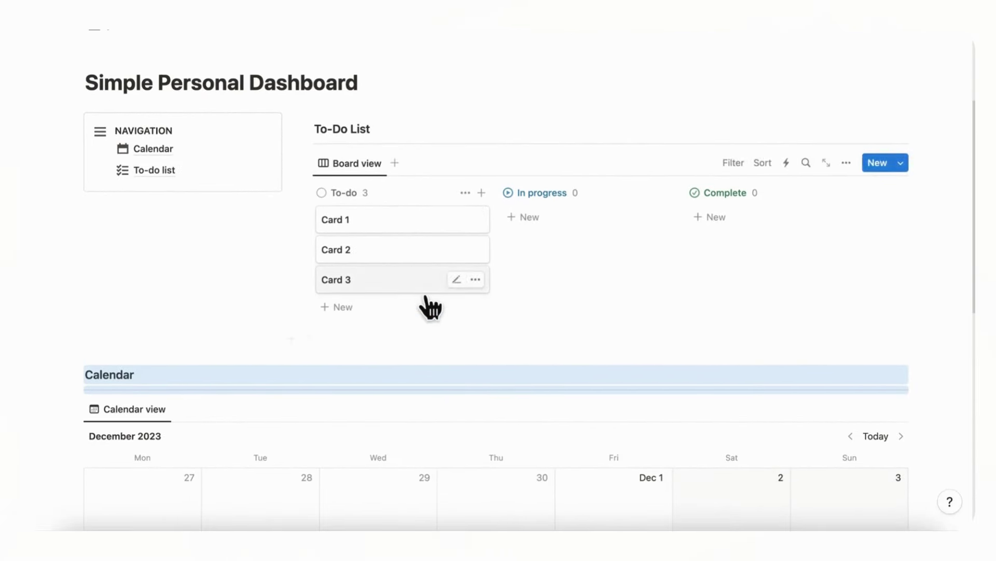
pyautogui.click(389, 353)
pyautogui.press('BackSpace')
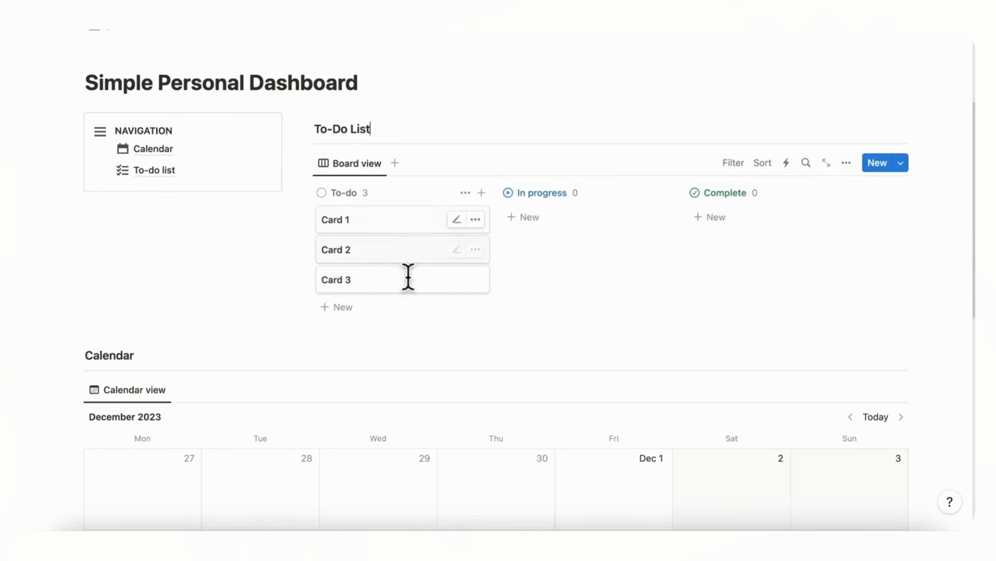
pyautogui.click(410, 227)
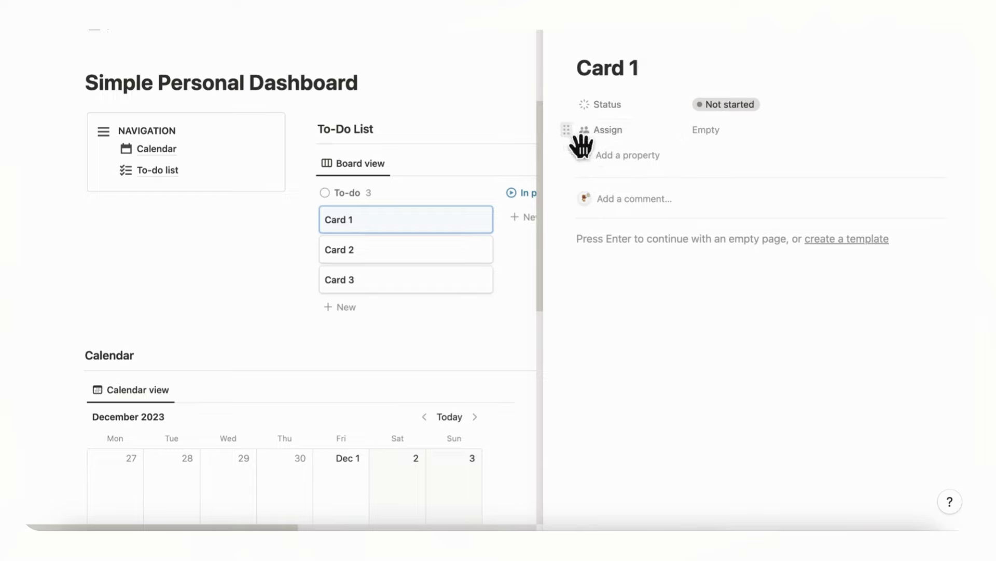
# Delete the Assign property from the first card
pyautogui.click(567, 132)
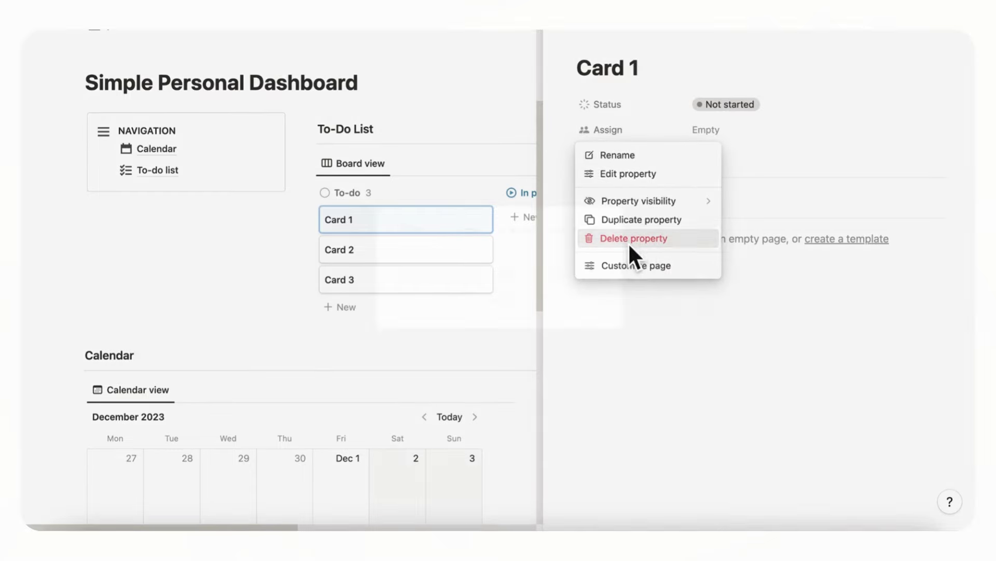
pyautogui.click(633, 239)
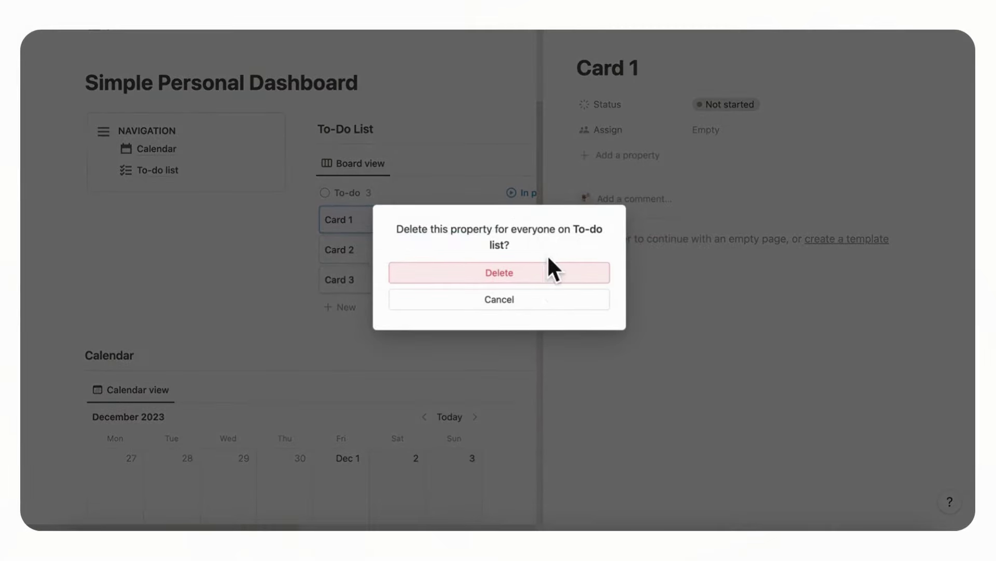
pyautogui.click(549, 282)
# Add a Multi-select property named Tag and set it to a new Work option
pyautogui.click(627, 134)
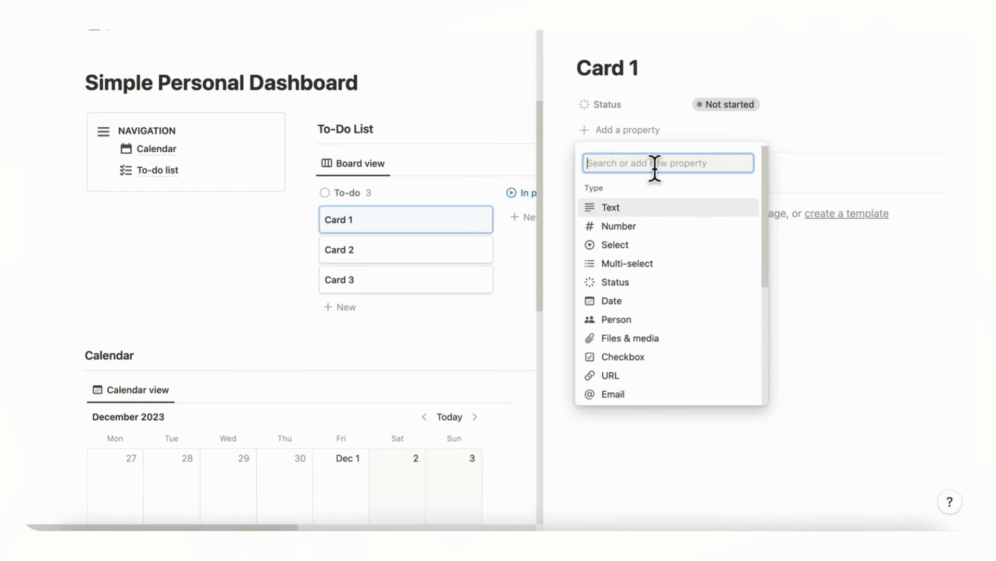
pyautogui.write('tag')
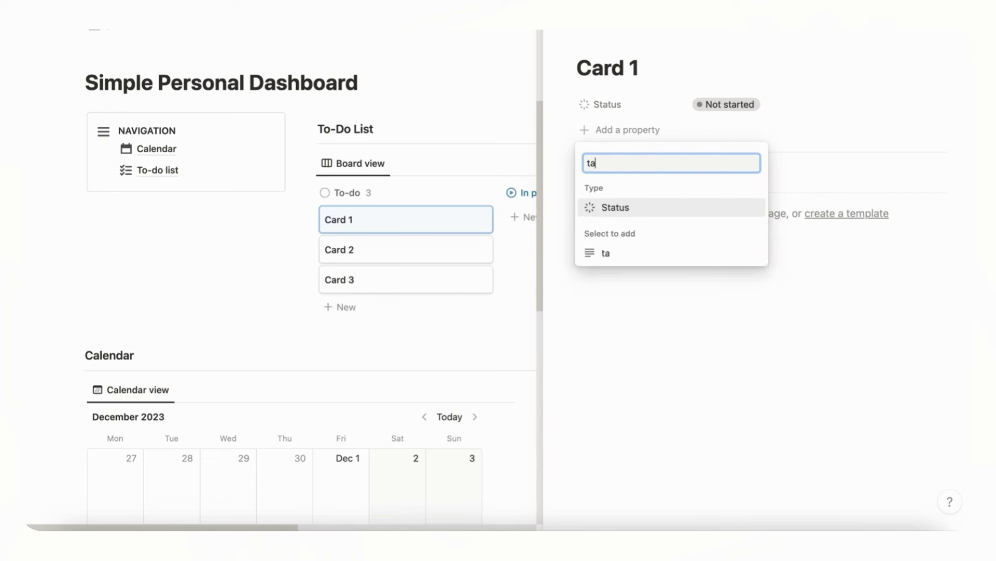
pyautogui.press('BackSpace')
pyautogui.press('BackSpace')
pyautogui.press('BackSpace')
pyautogui.write('mult')
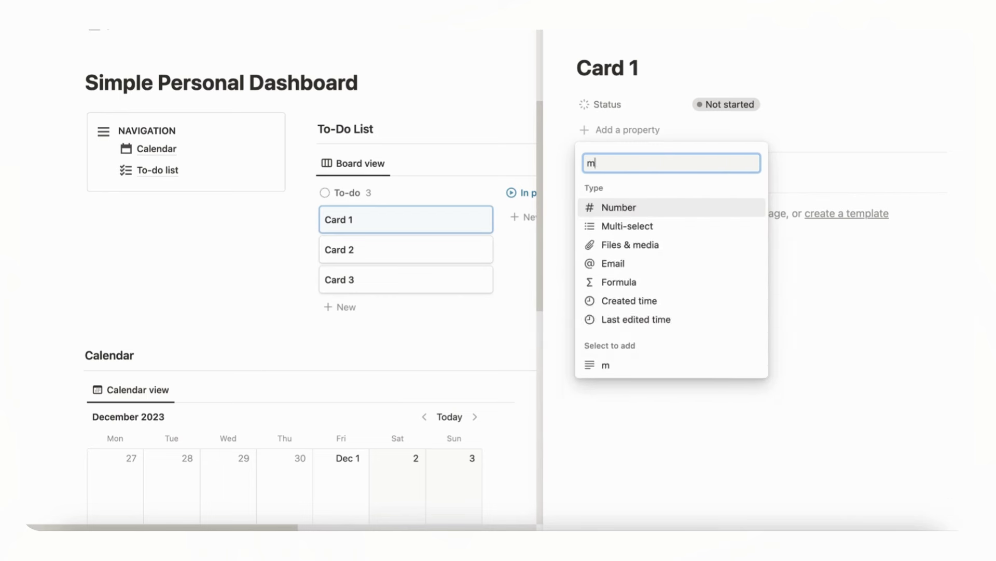
pyautogui.click(628, 213)
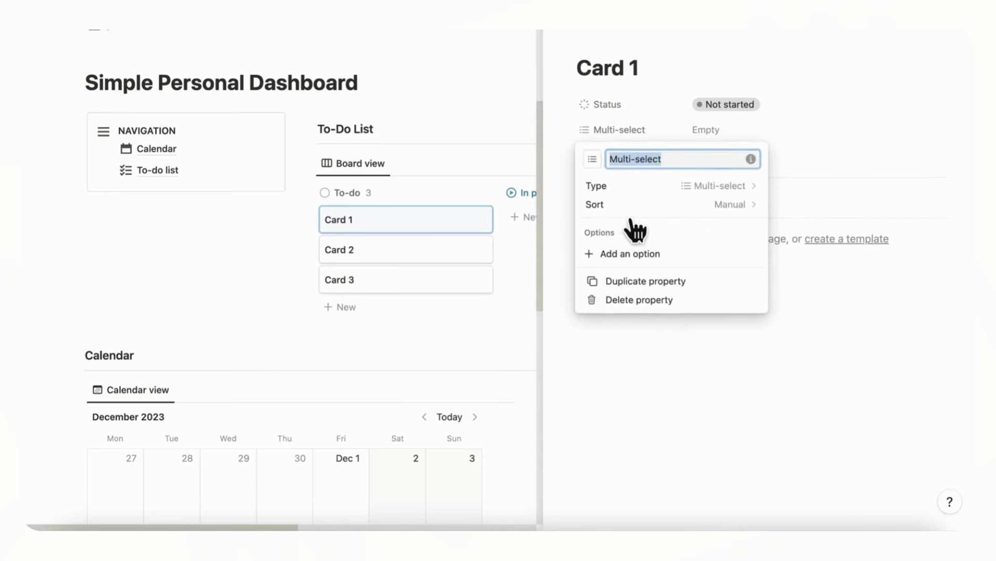
pyautogui.write('Tag')
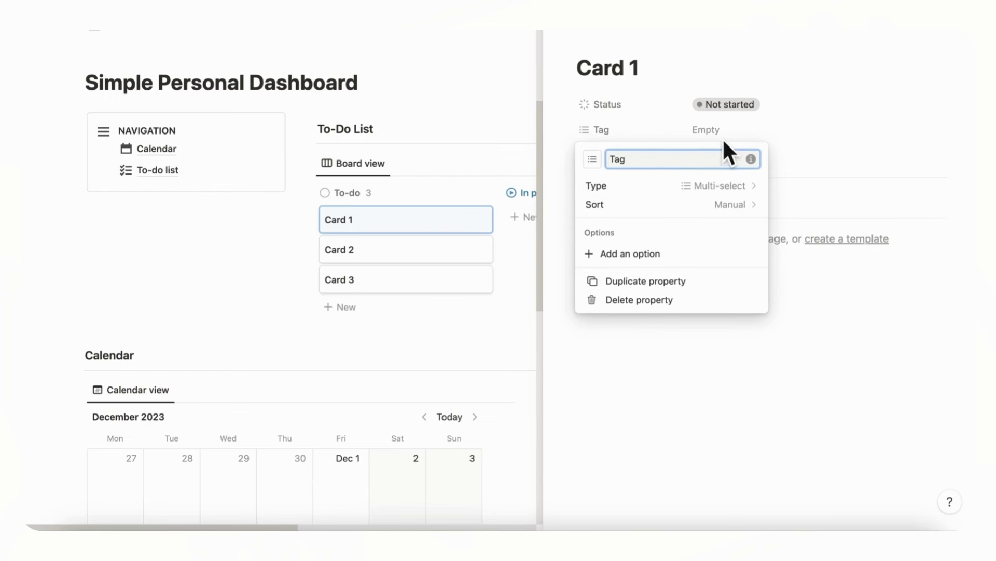
pyautogui.click(724, 140)
pyautogui.click(723, 138)
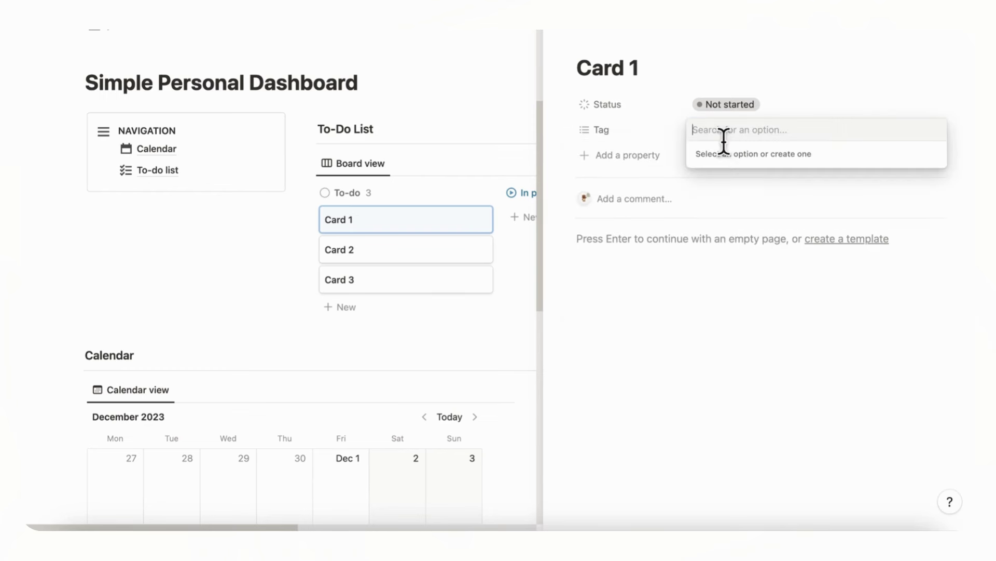
pyautogui.write('Work')
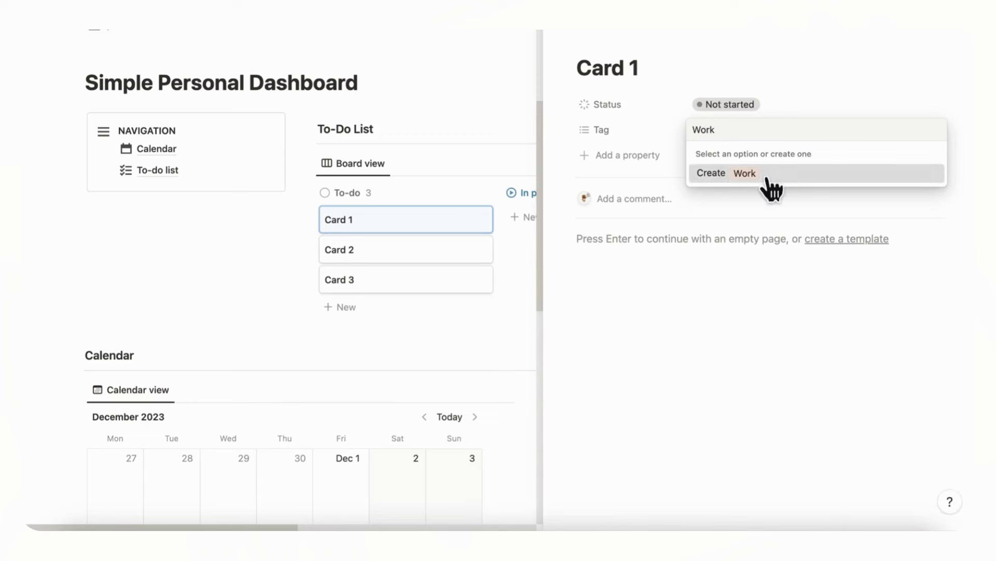
pyautogui.click(768, 177)
pyautogui.click(798, 80)
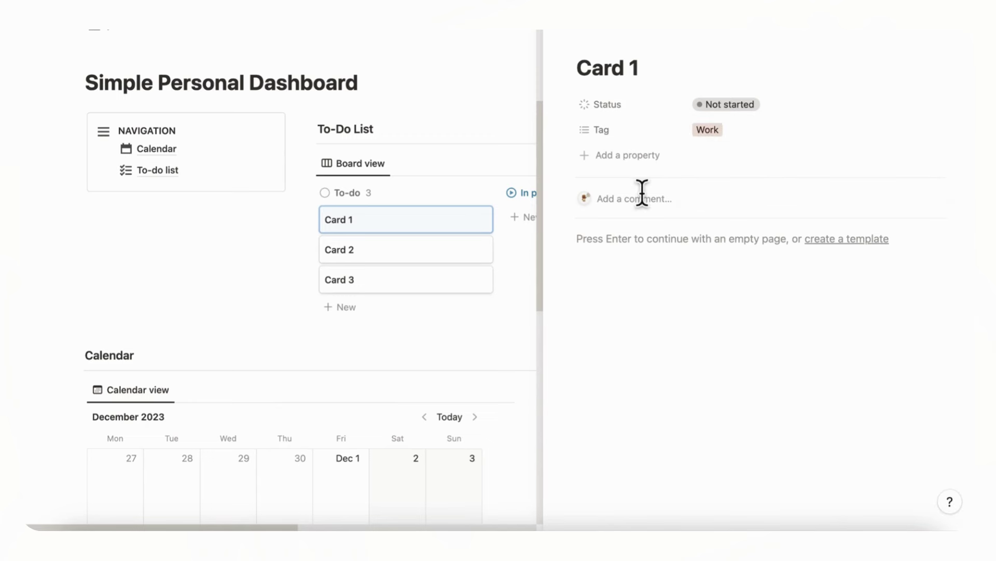
# Add a Date property to the card set to December 17, 2023
pyautogui.click(605, 164)
pyautogui.write('date')
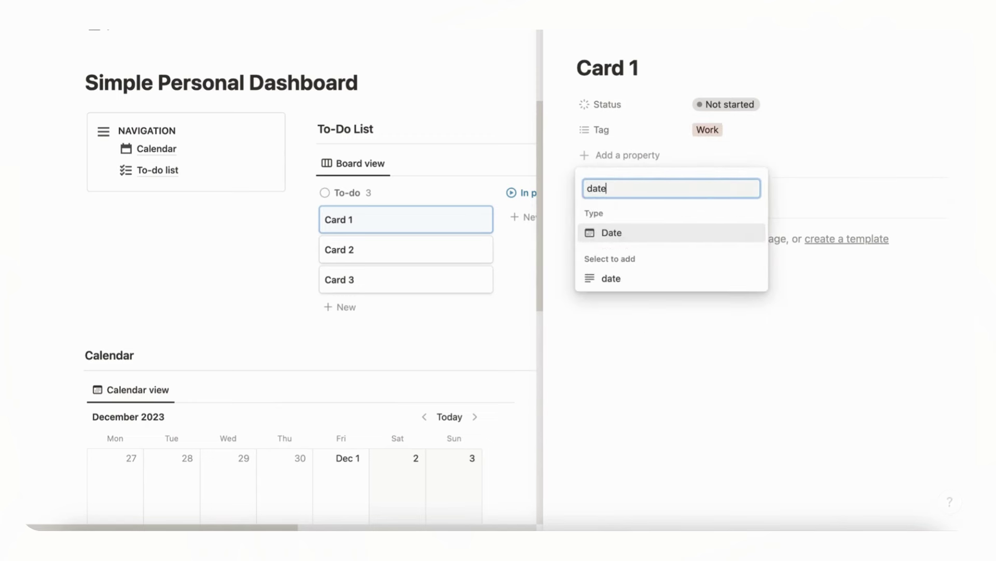
pyautogui.click(612, 234)
pyautogui.click(773, 129)
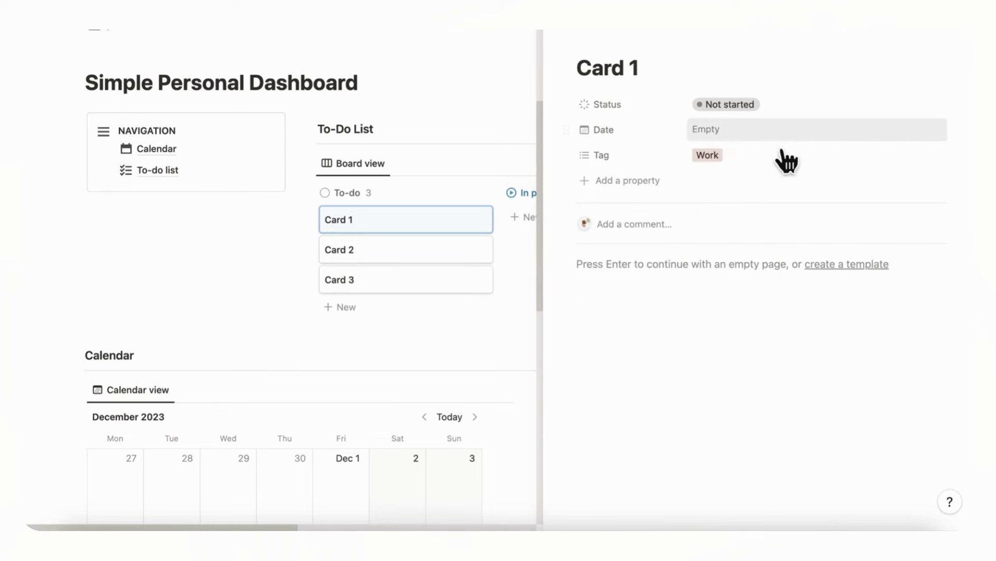
pyautogui.click(754, 130)
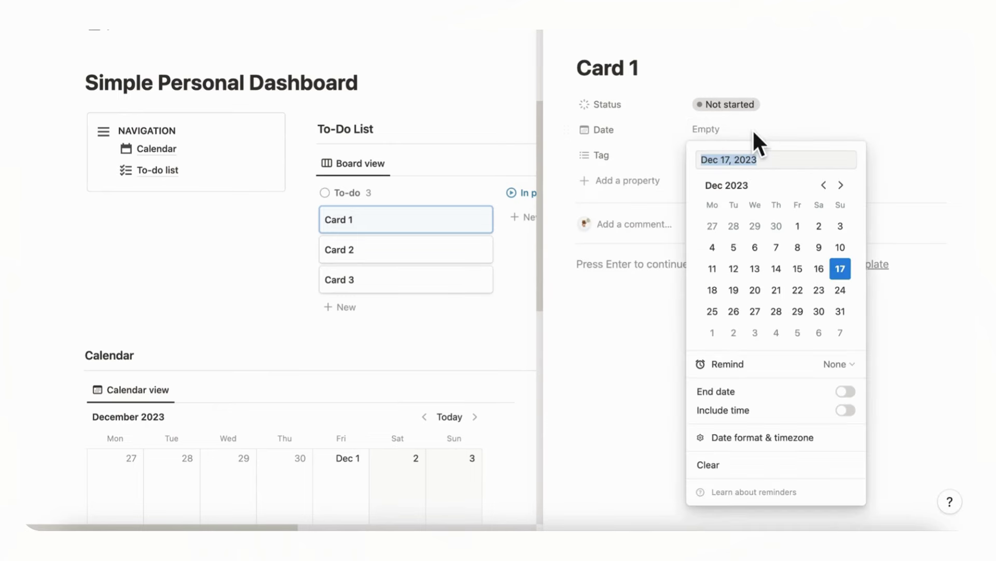
pyautogui.click(866, 291)
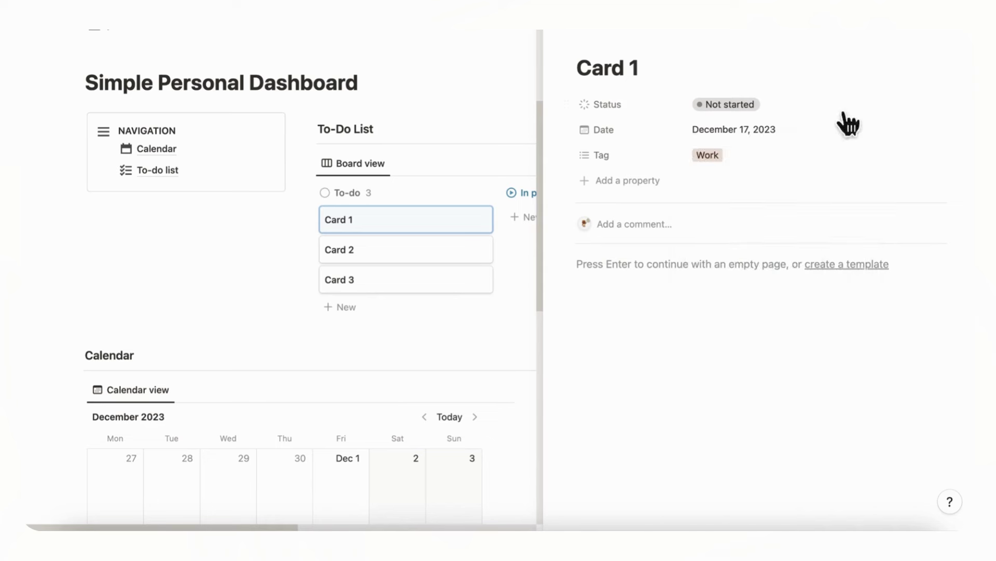
# Rename the card to 'To-do 1' and close its side panel
pyautogui.doubleClick(614, 82)
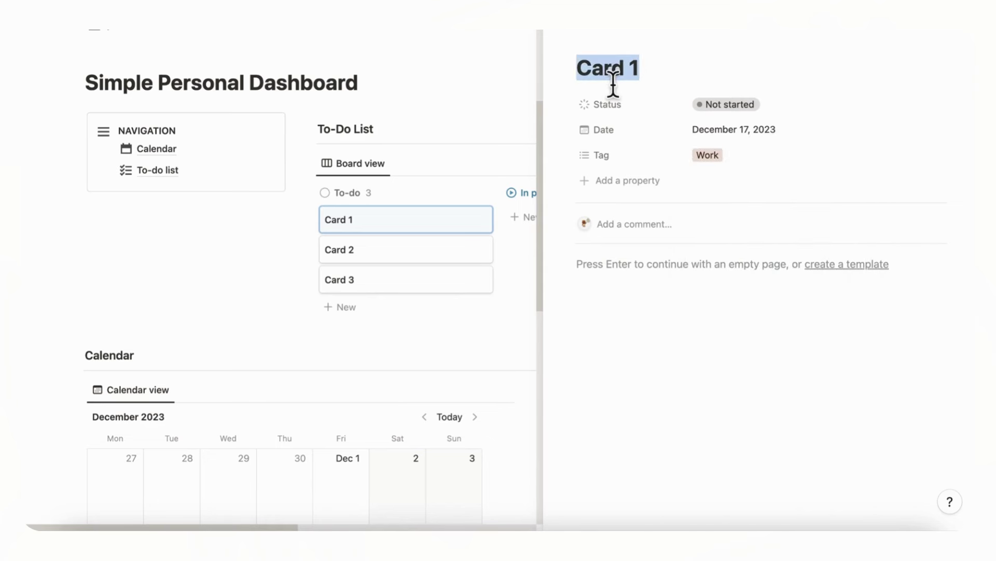
pyautogui.write('To-do')
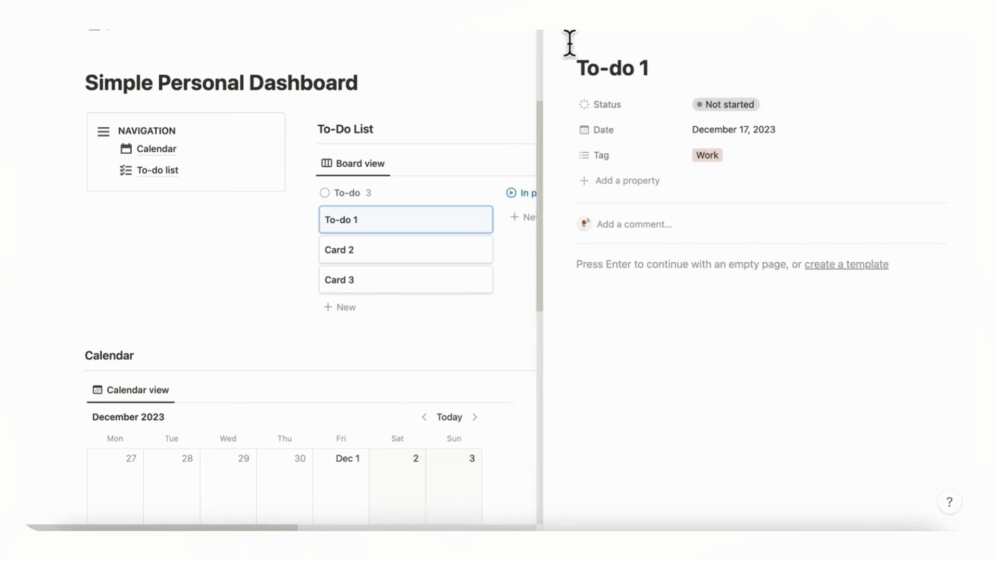
pyautogui.click(580, 37)
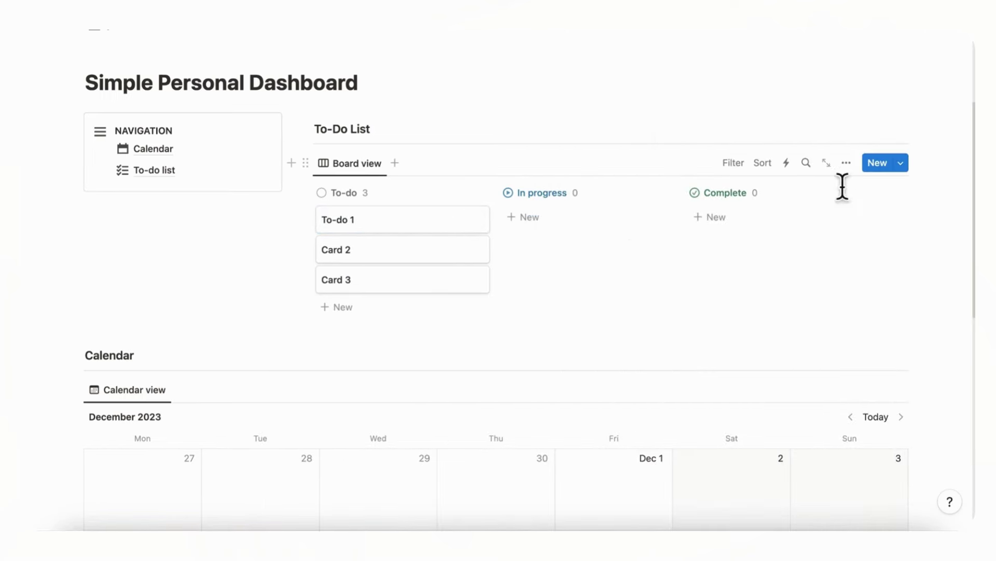
# Show Date and Tag on the board cards, then move To-do 1 to Complete and back
pyautogui.click(847, 163)
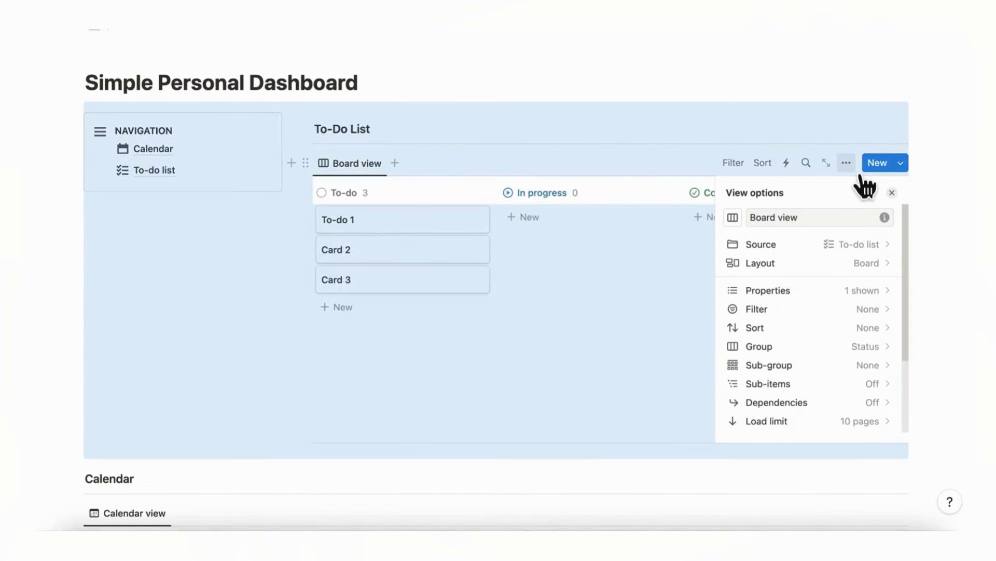
pyautogui.click(860, 300)
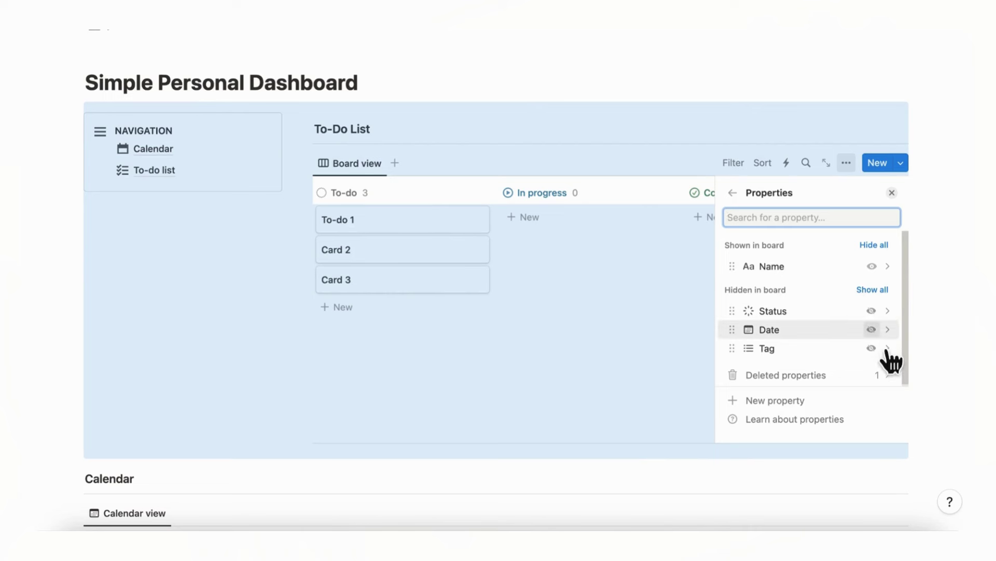
pyautogui.click(872, 329)
pyautogui.click(872, 349)
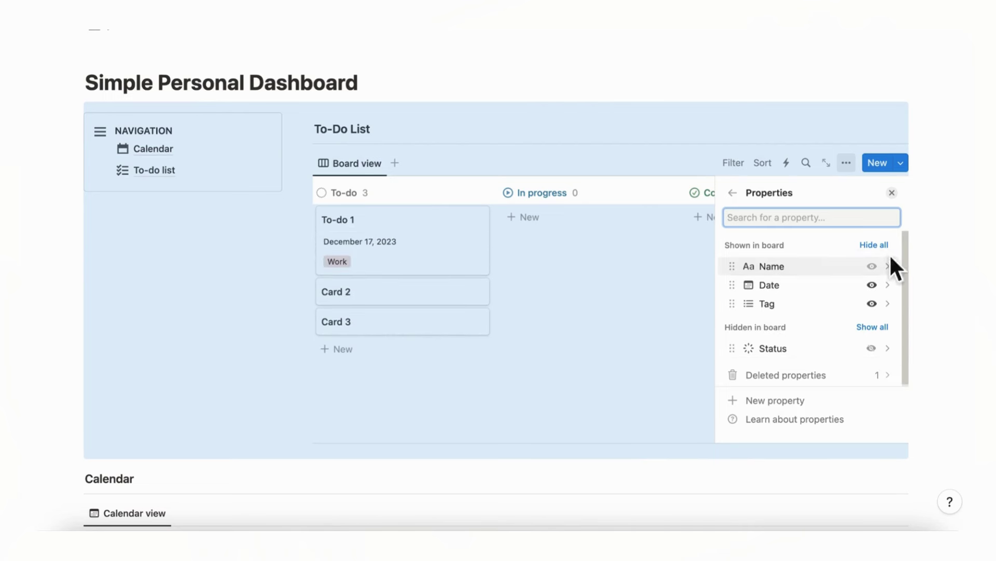
pyautogui.click(904, 208)
pyautogui.click(891, 192)
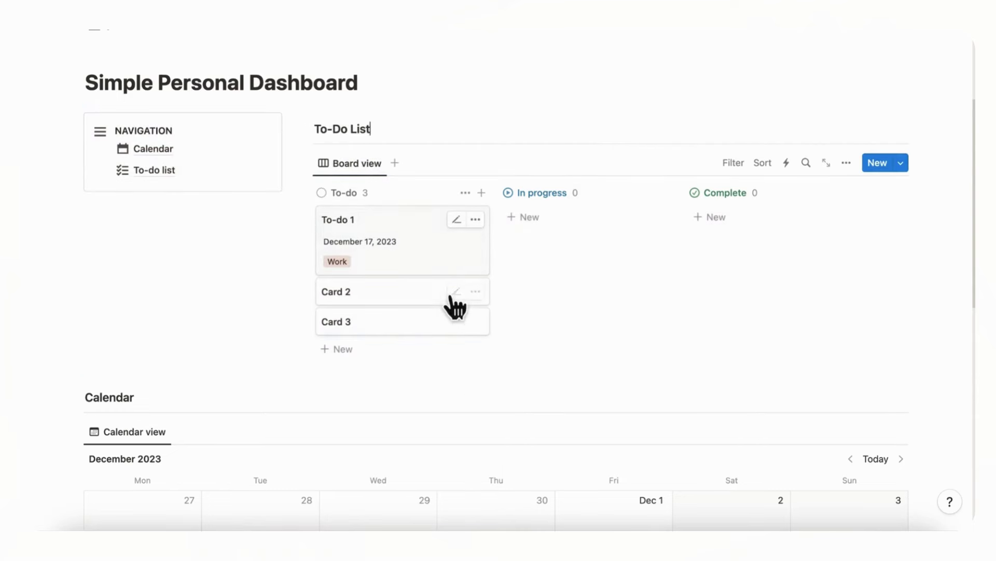
pyautogui.moveTo(453, 281); pyautogui.dragTo(727, 280)
pyautogui.moveTo(815, 279); pyautogui.dragTo(473, 224)
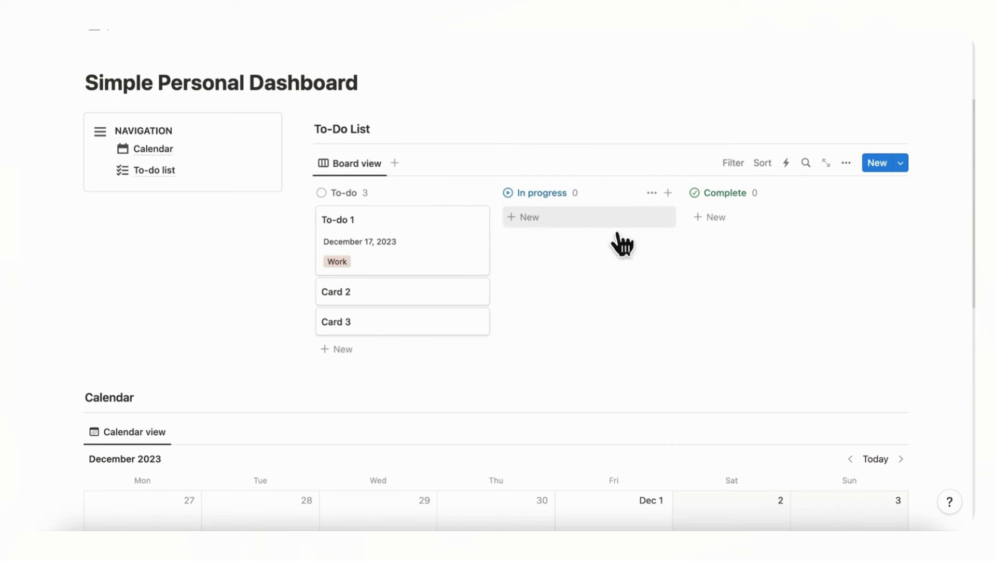
# Duplicate the calendar view as 'Weekly' and set it to show calendar by Week
pyautogui.scroll(-2, 647, 279)
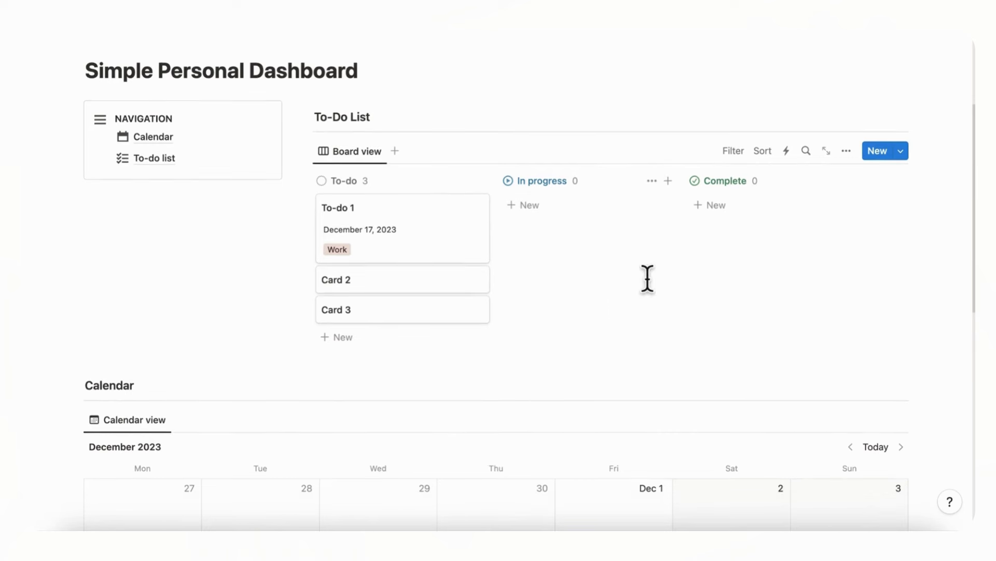
pyautogui.scroll(-8, 647, 279)
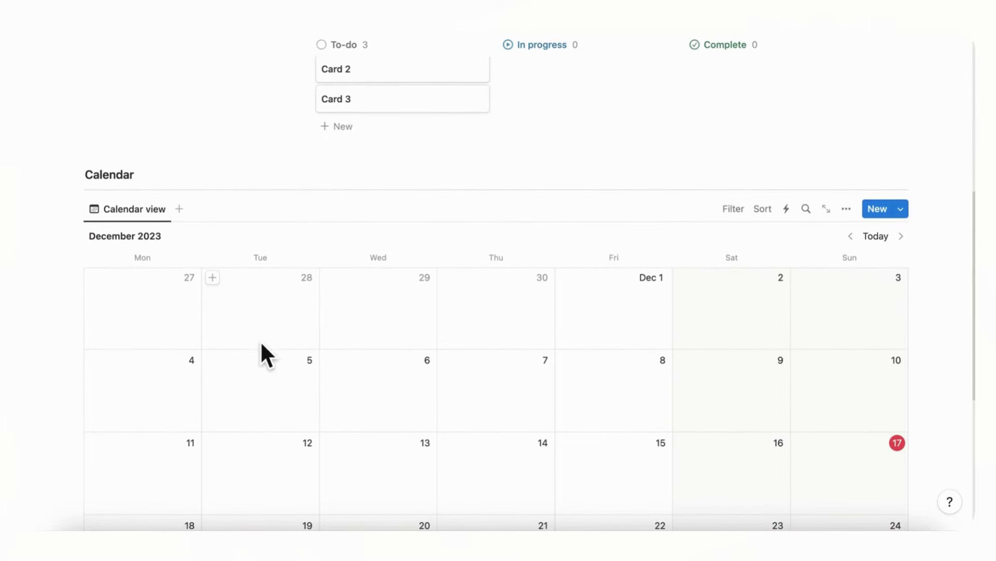
pyautogui.click(154, 211)
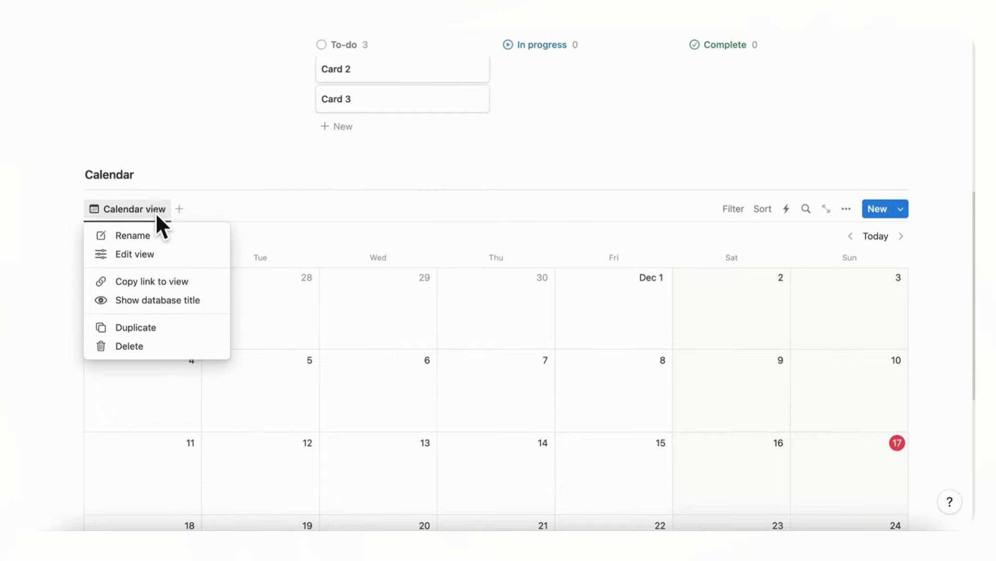
pyautogui.click(180, 333)
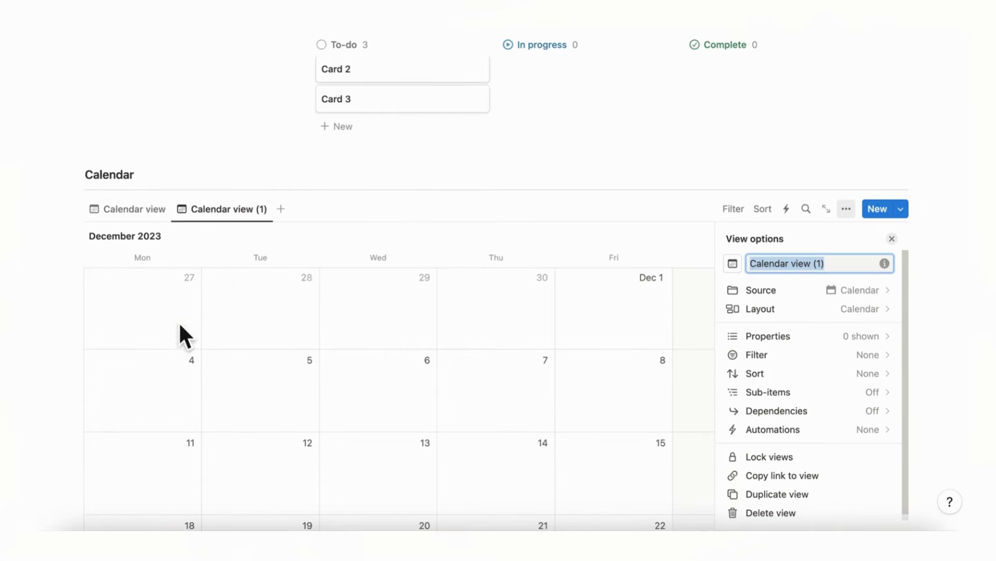
pyautogui.click(828, 270)
pyautogui.tripleClick(835, 267)
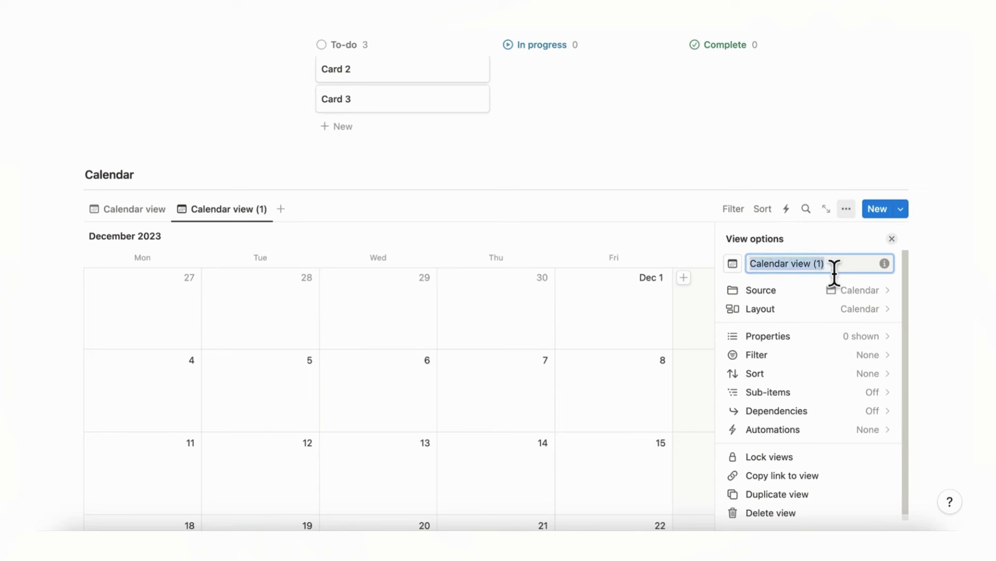
pyautogui.write('Weekly')
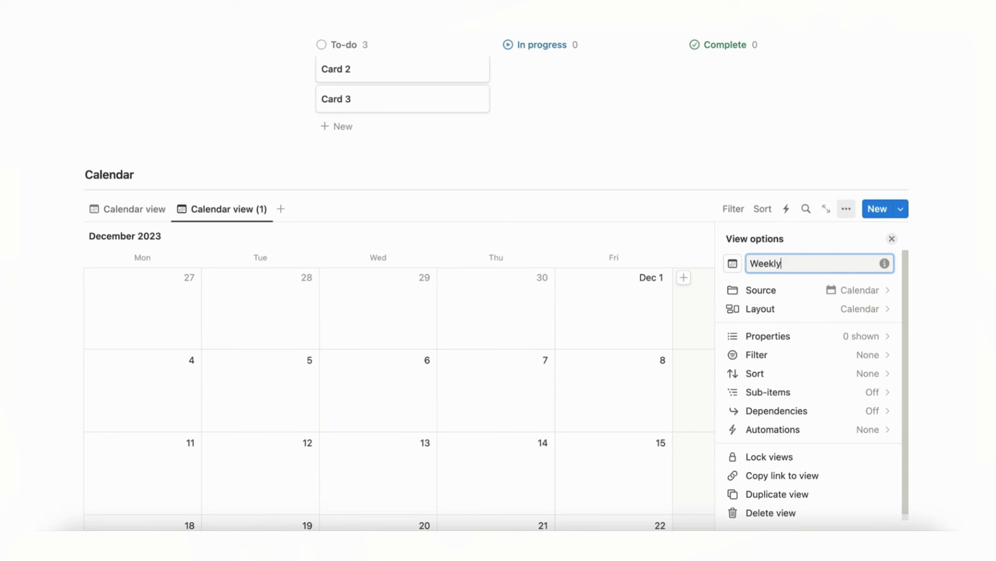
pyautogui.click(813, 311)
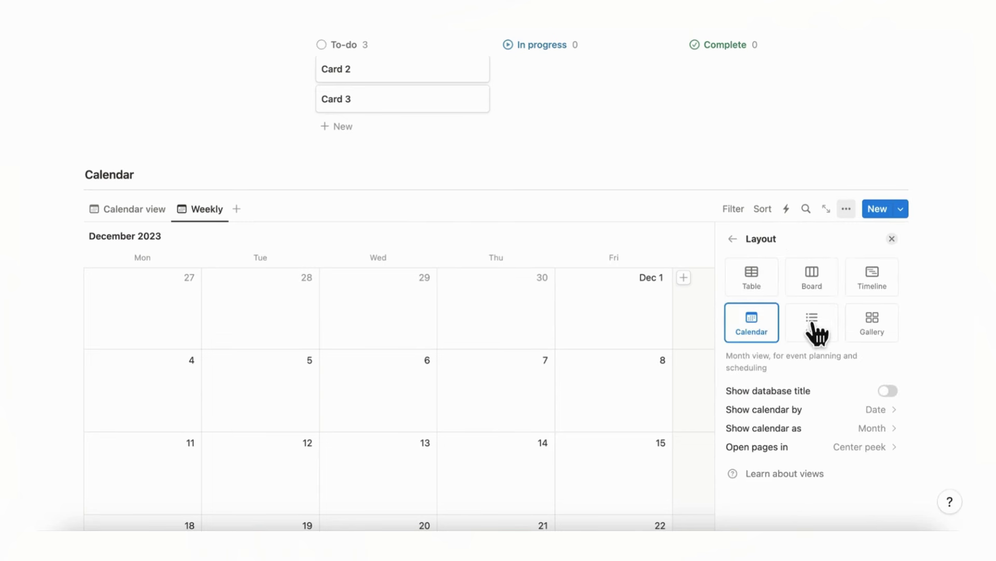
pyautogui.click(838, 431)
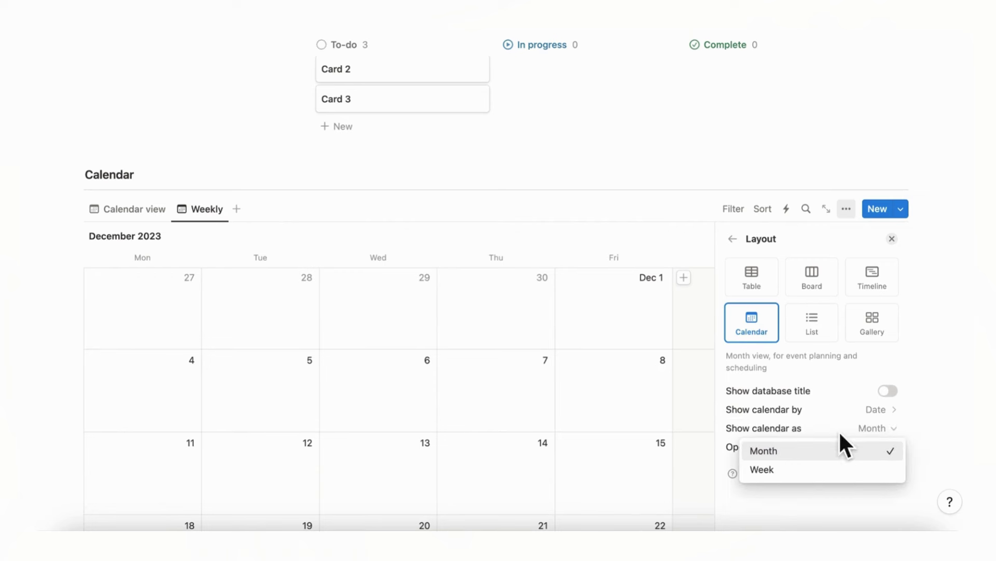
pyautogui.click(819, 471)
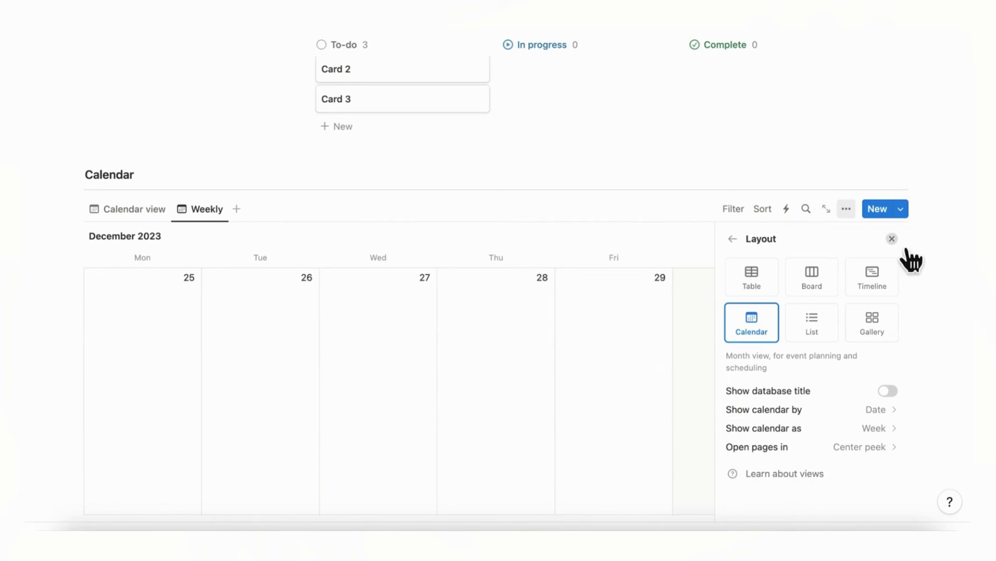
pyautogui.click(892, 239)
# Rename the original calendar view to 'Monthly' and check both views
pyautogui.click(164, 213)
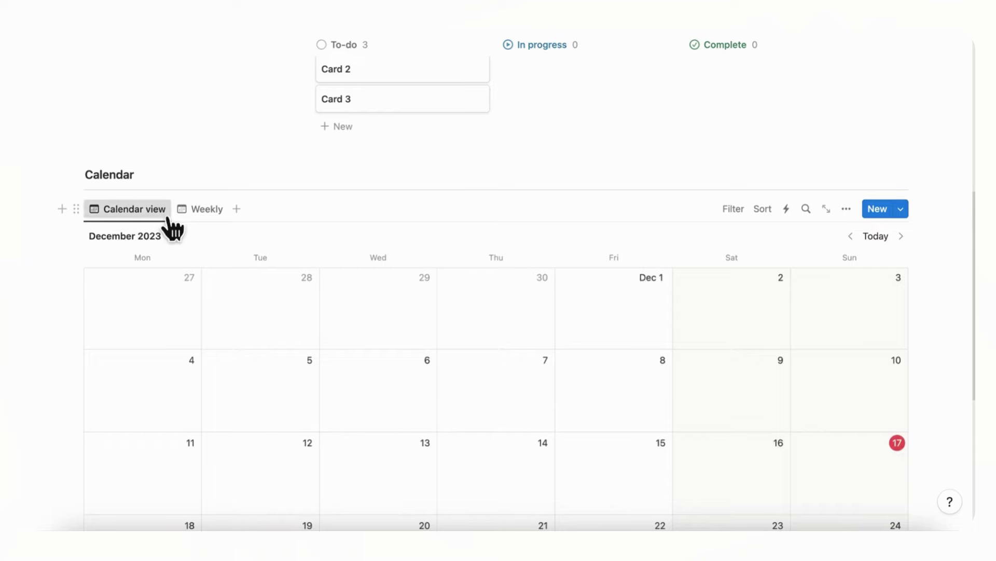
pyautogui.click(166, 216)
pyautogui.click(177, 234)
pyautogui.write('Monthly')
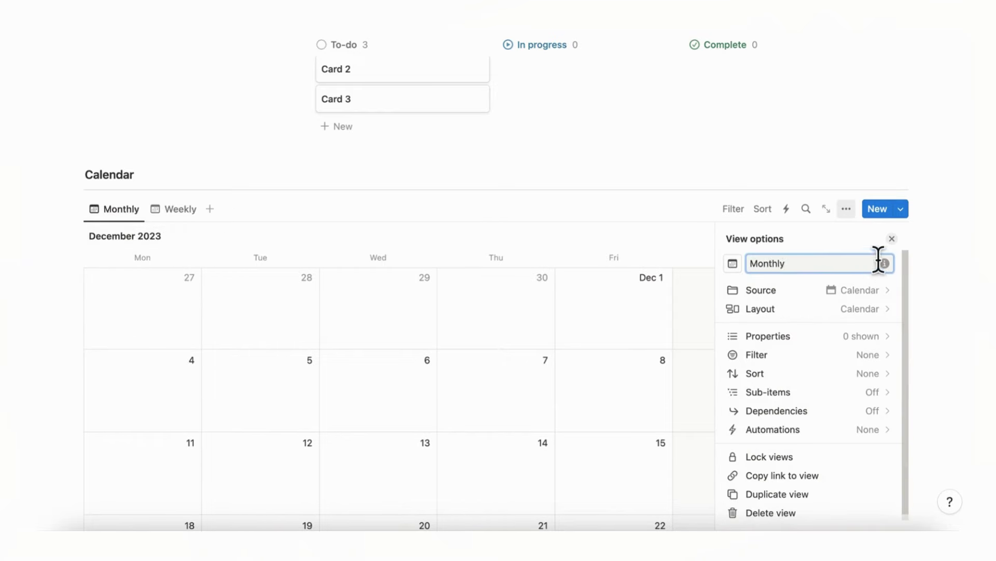
pyautogui.click(912, 262)
pyautogui.click(196, 217)
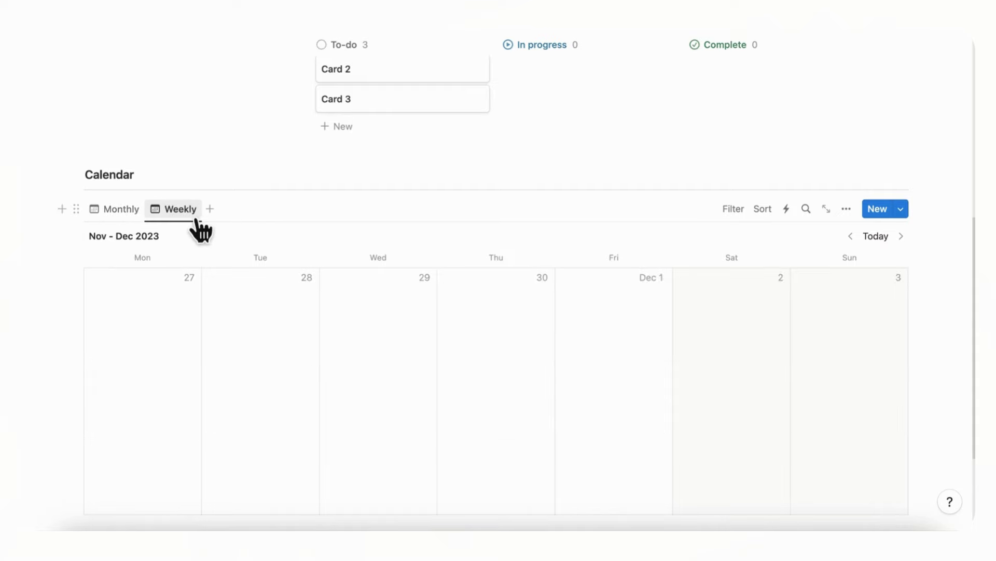
pyautogui.click(127, 214)
# Add an entry on December 17 titled 'Calendar Entry 1'
pyautogui.scroll(-3, 691, 358)
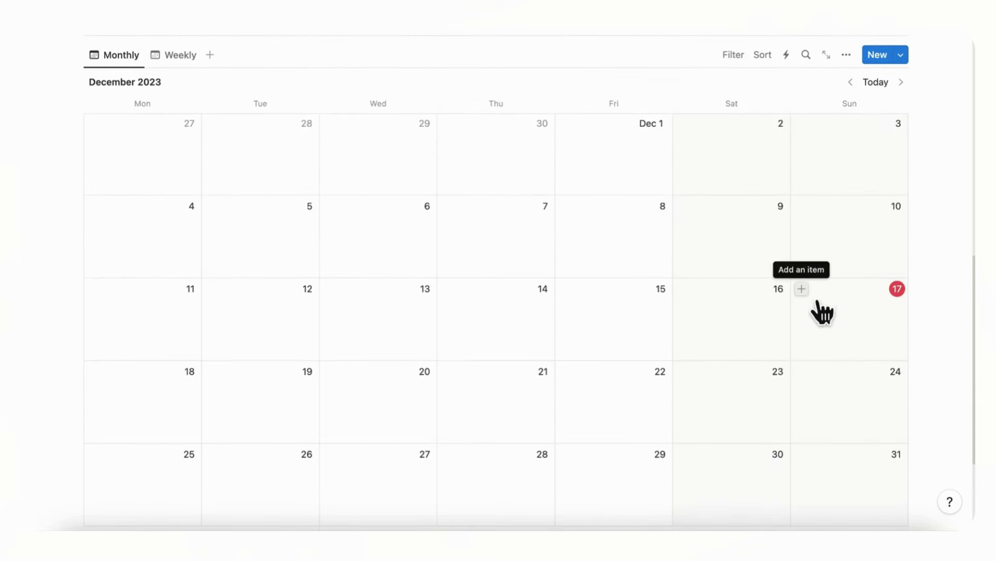
pyautogui.click(804, 290)
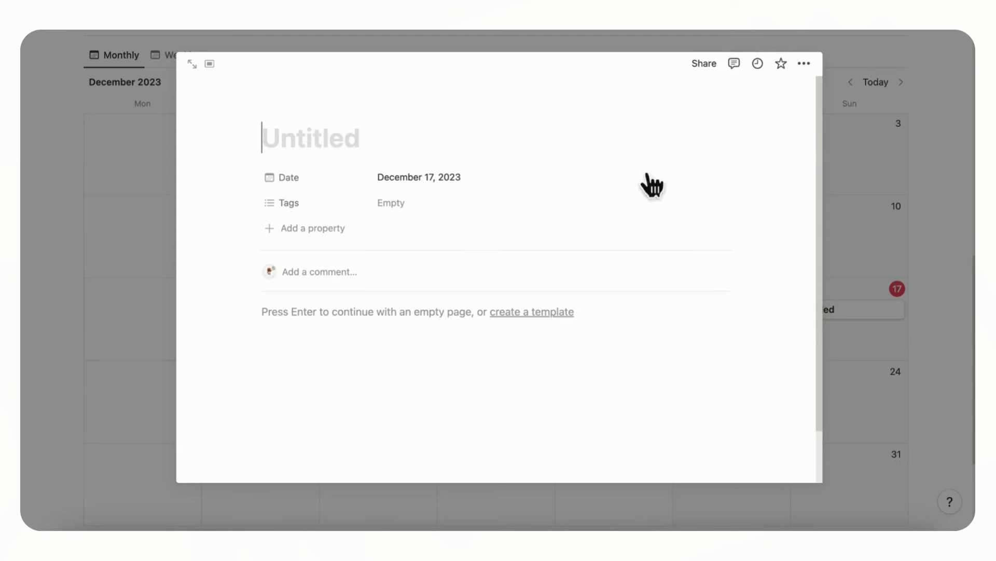
pyautogui.write('Calendar Entry 1')
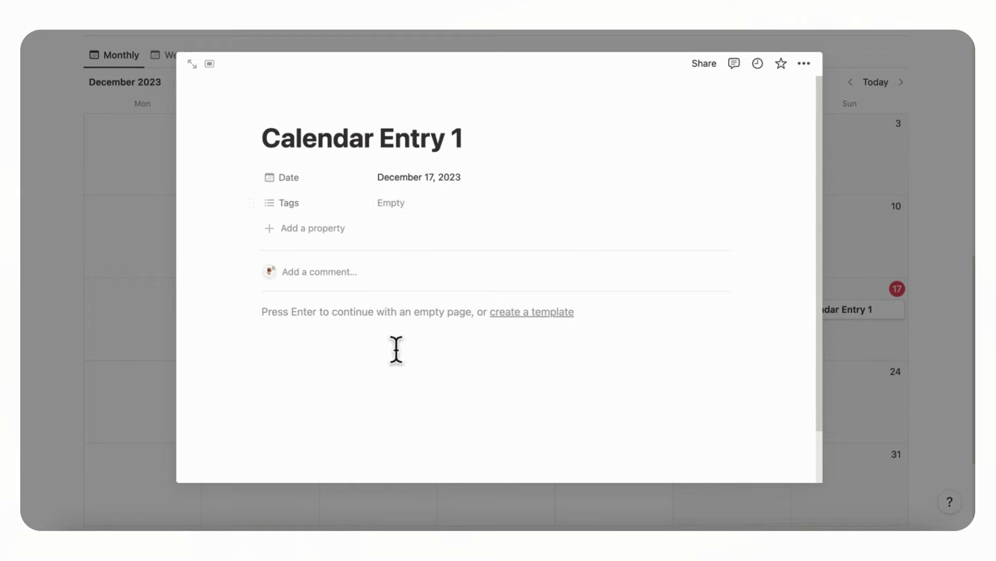
pyautogui.click(338, 229)
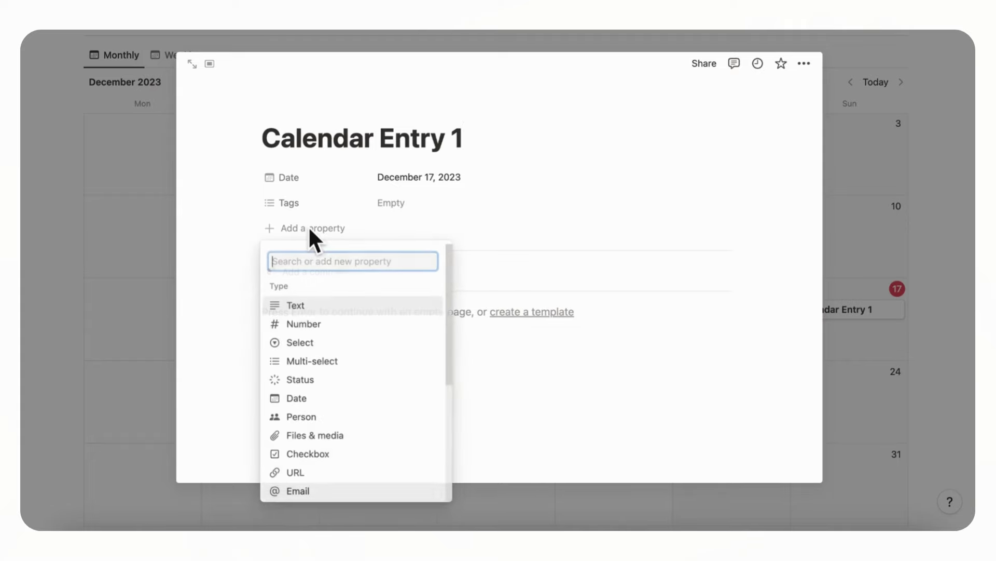
pyautogui.scroll(-5, 350, 356)
pyautogui.scroll(-2, 350, 359)
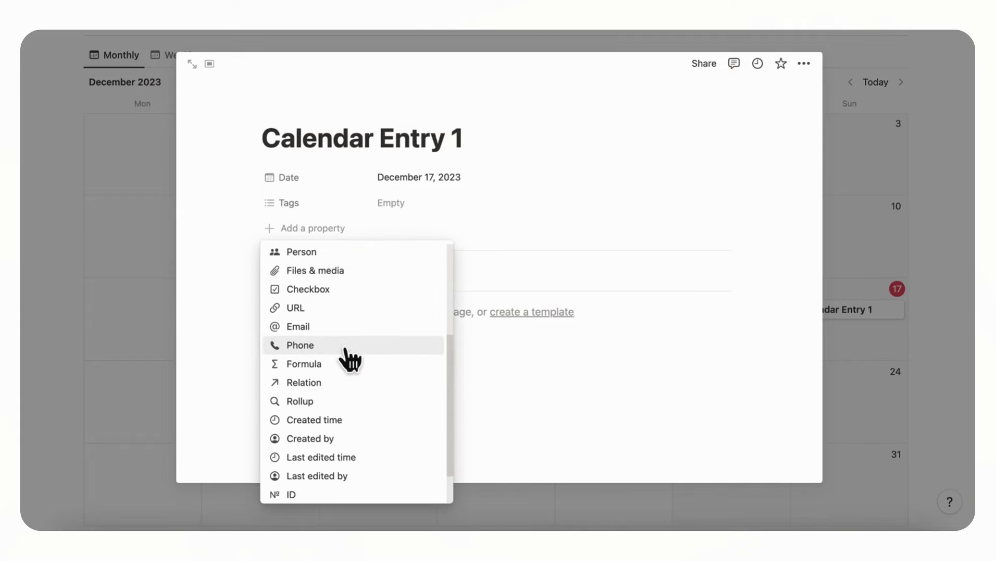
pyautogui.scroll(-1, 350, 359)
pyautogui.scroll(5, 350, 359)
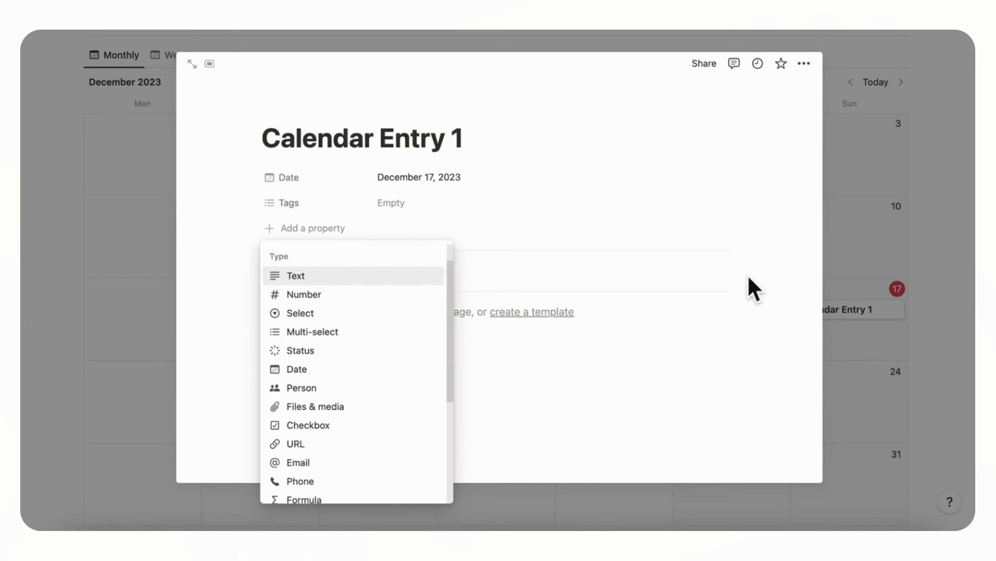
pyautogui.click(503, 204)
# Tag Calendar Entry 1 with a new Vacation option and close the entry
pyautogui.click(444, 210)
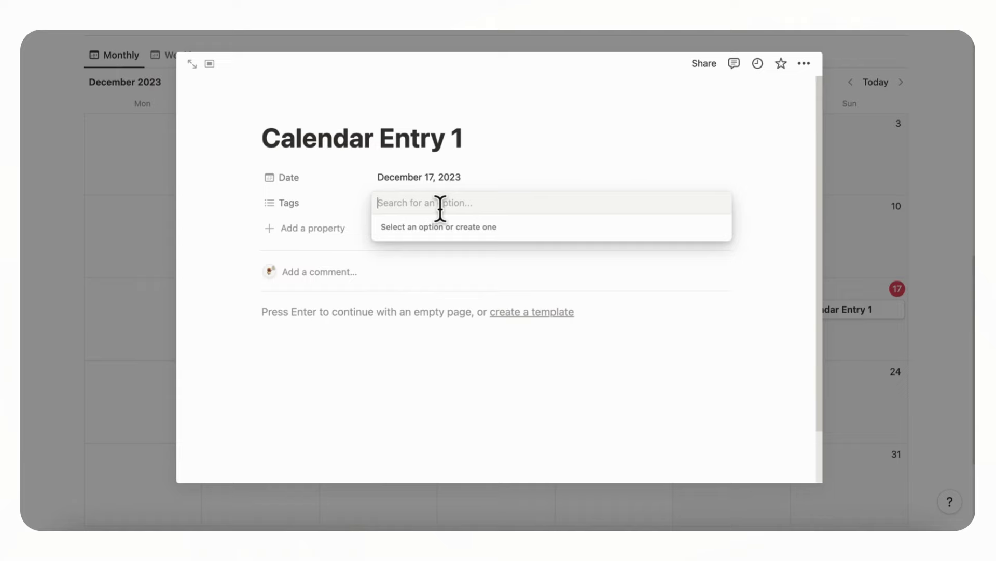
pyautogui.write('Vacation')
pyautogui.click(464, 247)
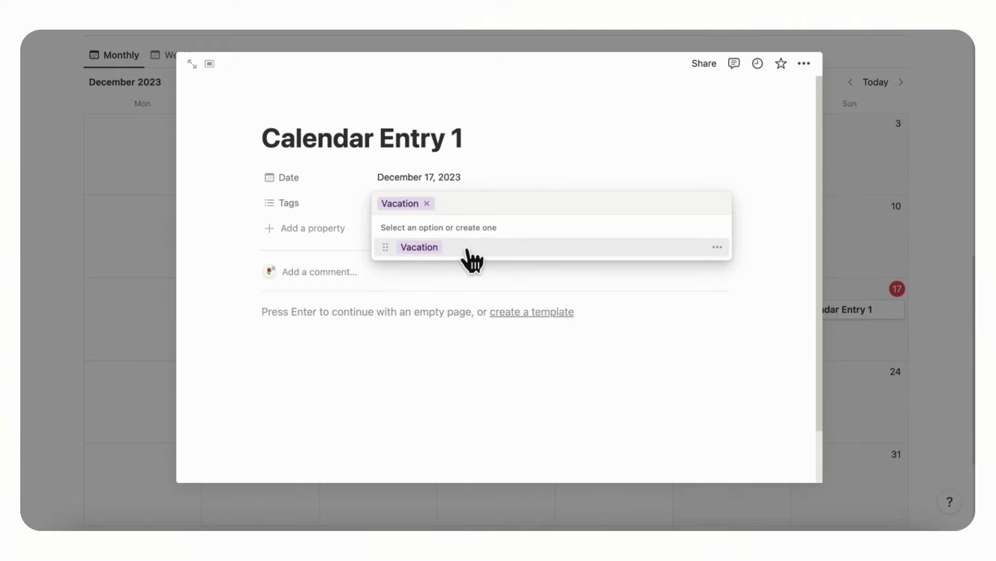
pyautogui.click(540, 172)
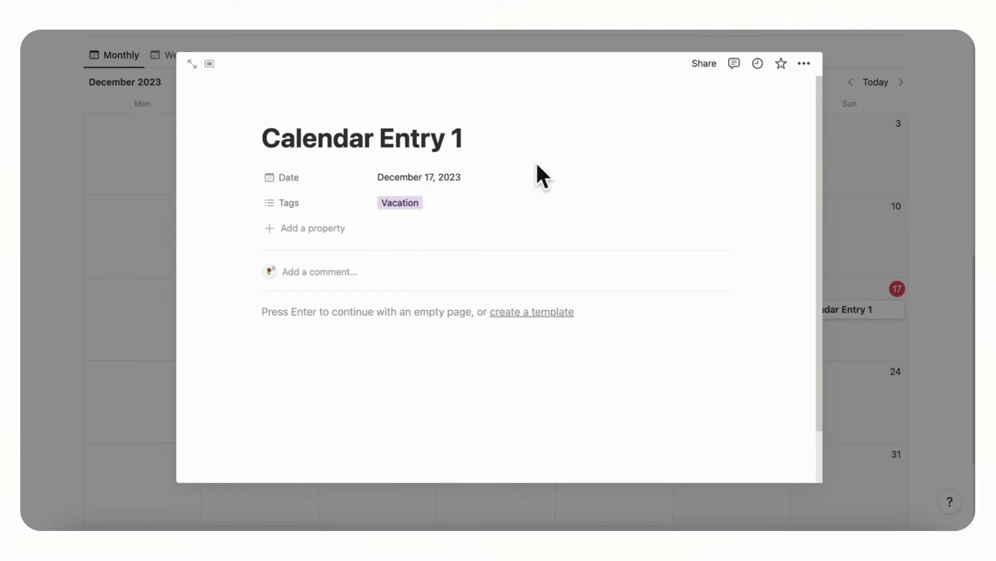
pyautogui.click(952, 262)
pyautogui.scroll(1, 845, 305)
pyautogui.click(848, 93)
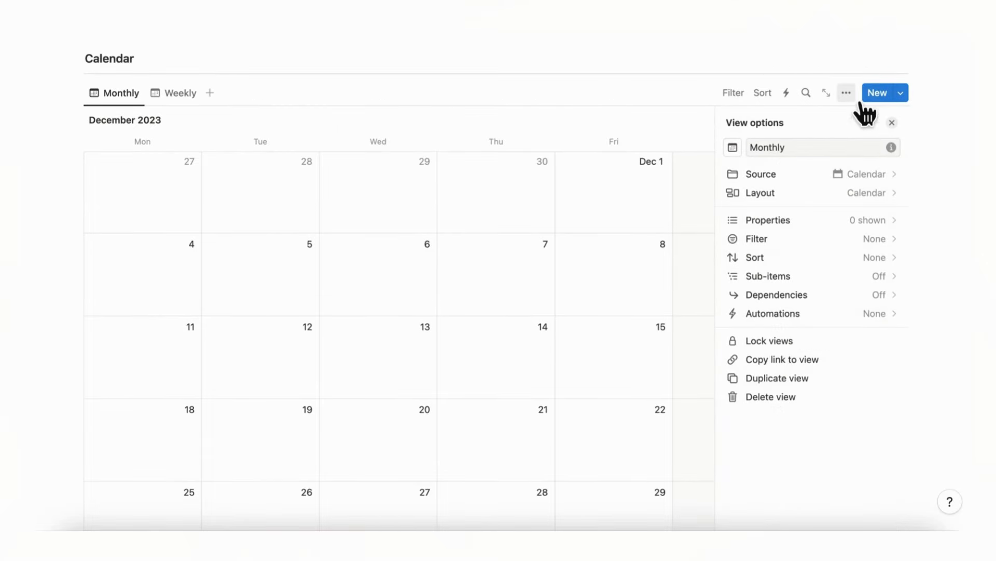
# Turn on the Tags property in the Monthly view so entries show Vacation
pyautogui.click(854, 222)
pyautogui.click(878, 214)
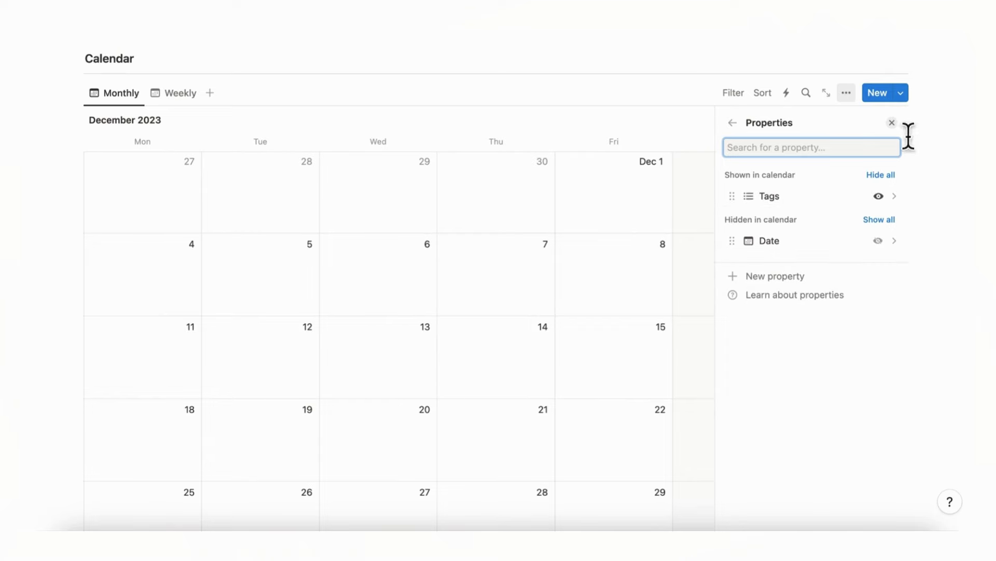
pyautogui.click(892, 122)
pyautogui.scroll(-1, 929, 270)
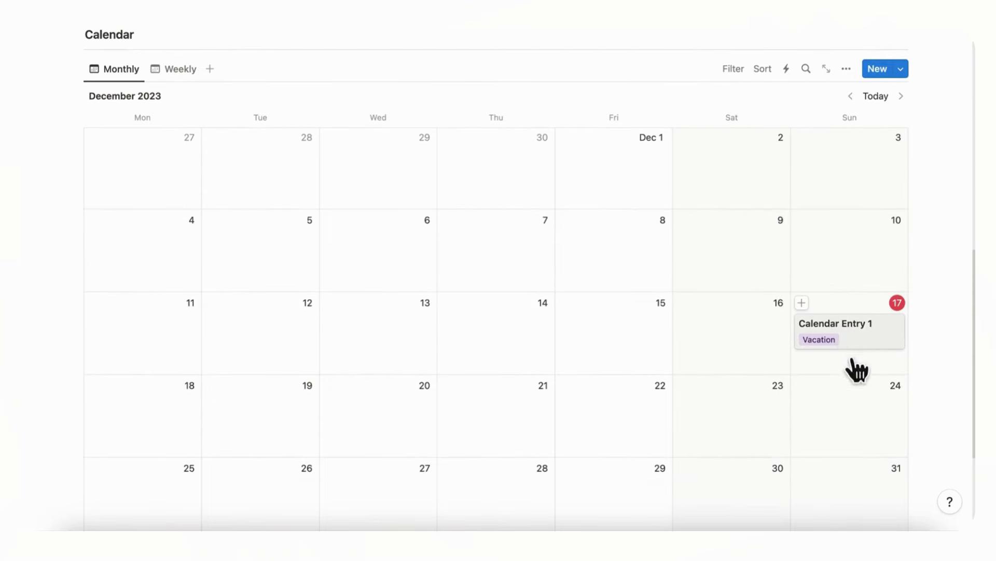
pyautogui.scroll(2, 839, 349)
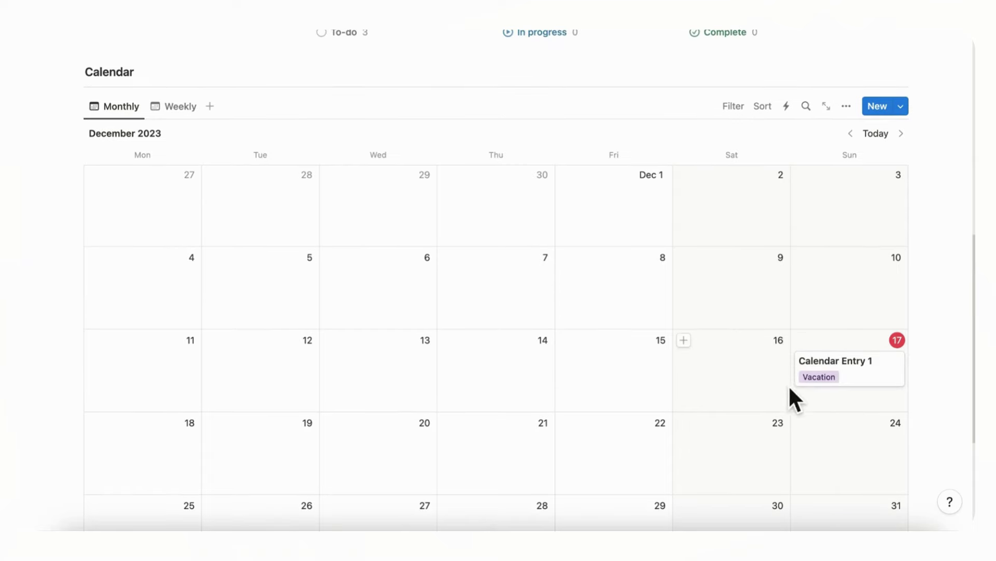
pyautogui.scroll(1, 712, 381)
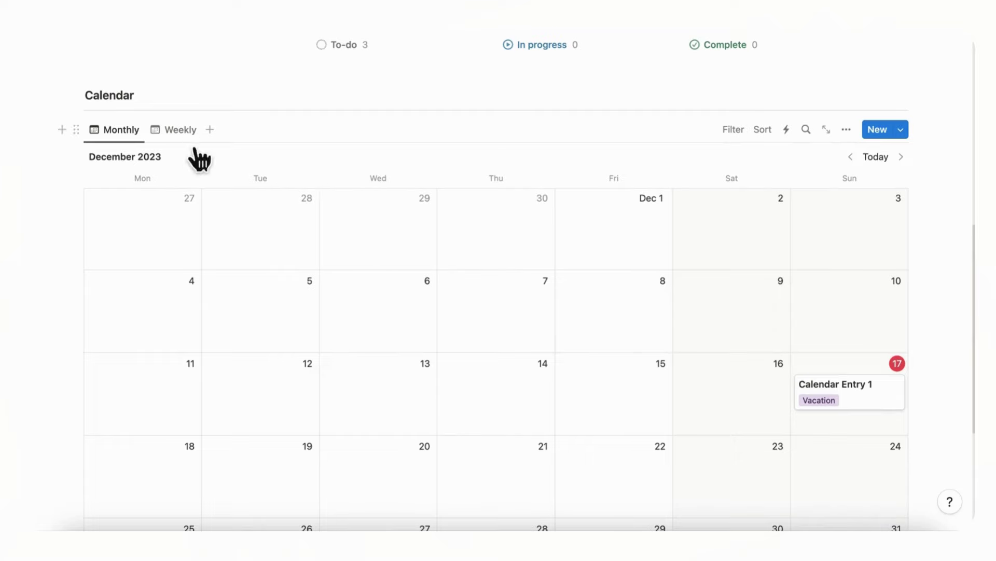
pyautogui.scroll(4, 195, 183)
pyautogui.scroll(5, 194, 182)
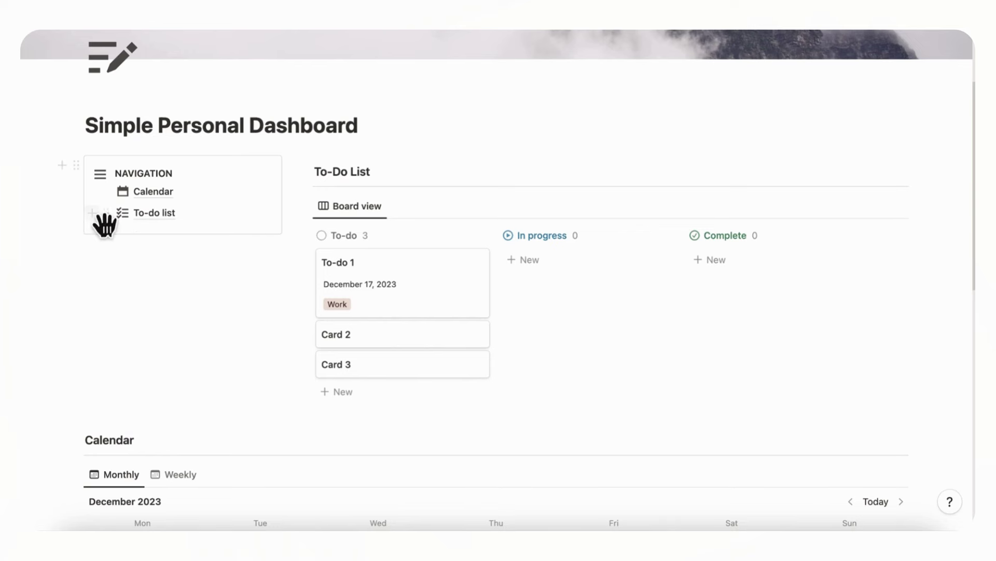
# Insert a new sub-page under To-do list in the navigation box with /page
pyautogui.click(91, 212)
pyautogui.click(140, 249)
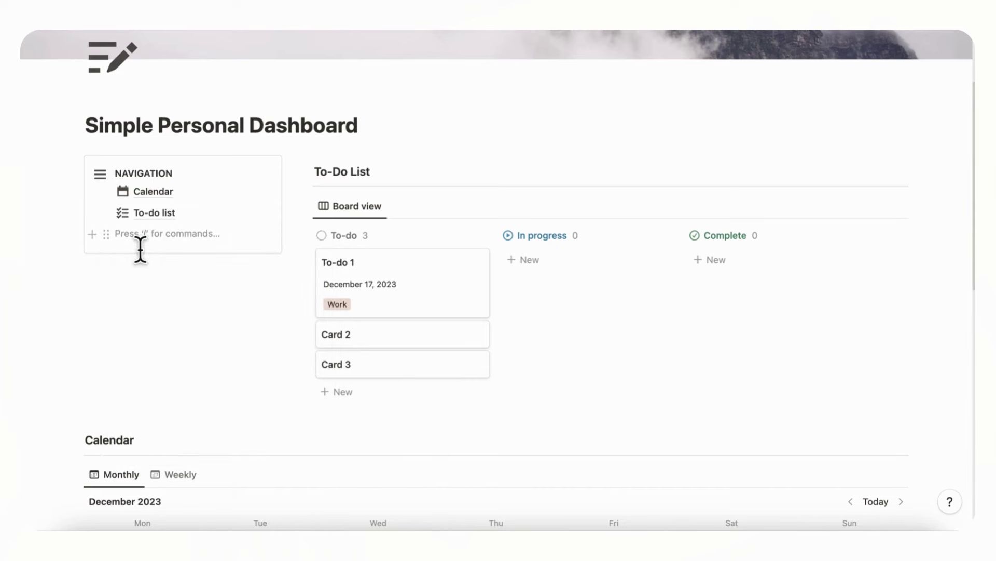
pyautogui.write('/page')
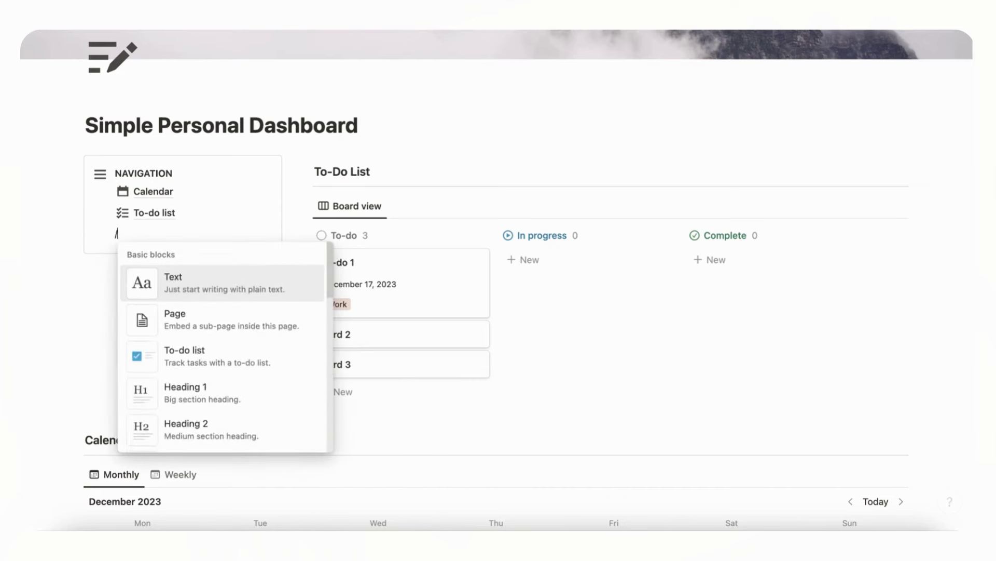
pyautogui.click(226, 290)
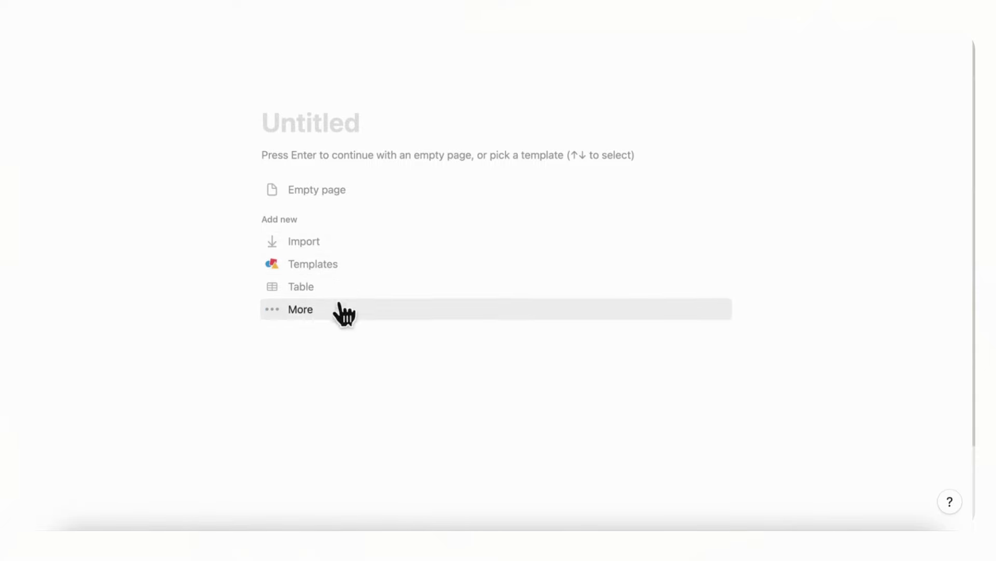
# Build the new page from the Personal 'Reading list' template
pyautogui.click(360, 275)
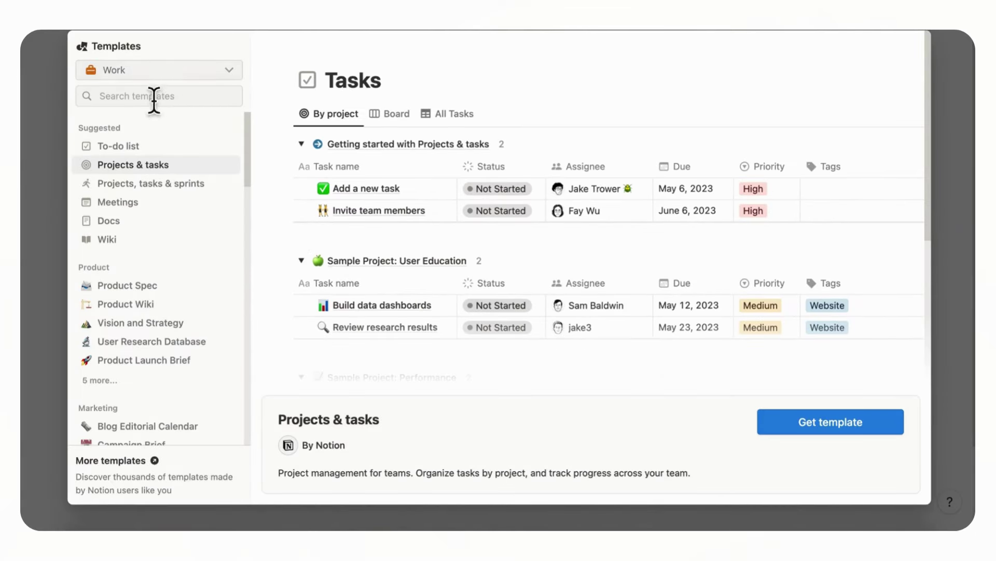
pyautogui.click(164, 73)
pyautogui.click(160, 134)
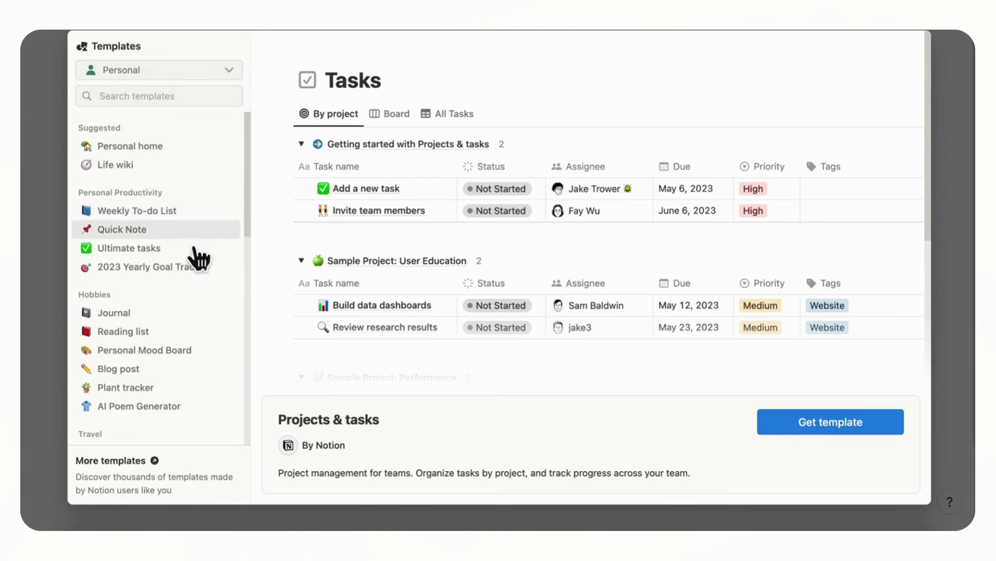
pyautogui.scroll(-3, 200, 322)
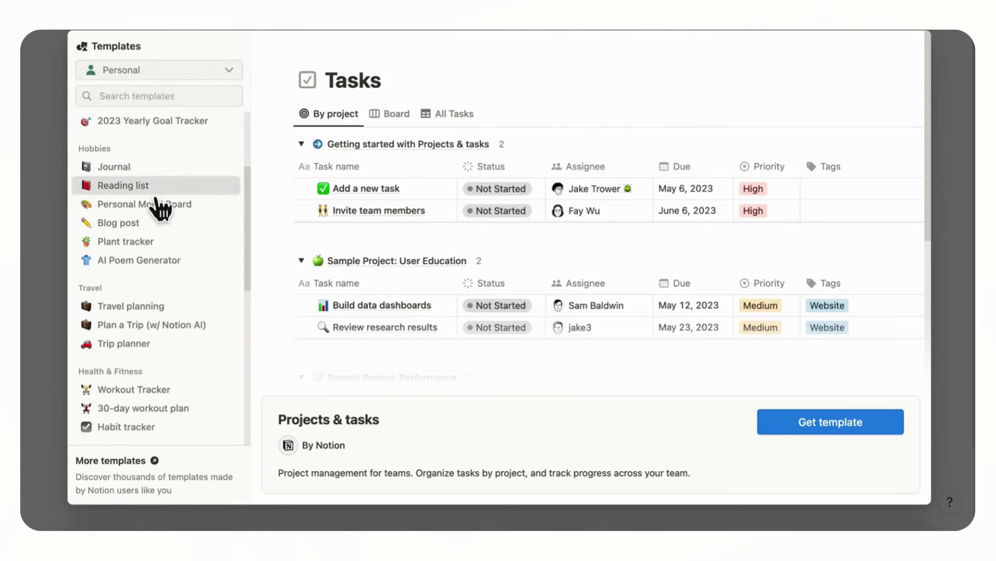
pyautogui.click(158, 188)
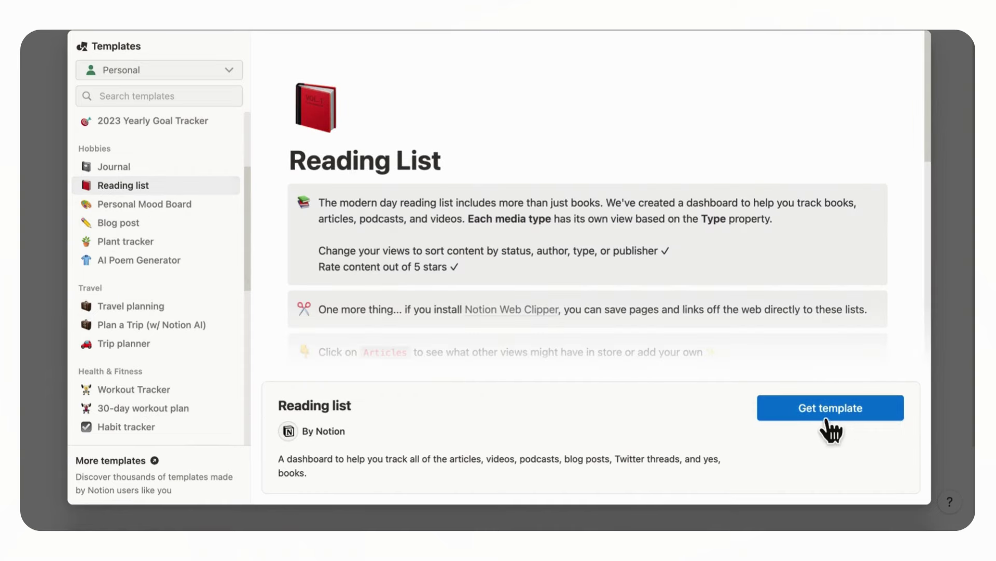
pyautogui.click(852, 423)
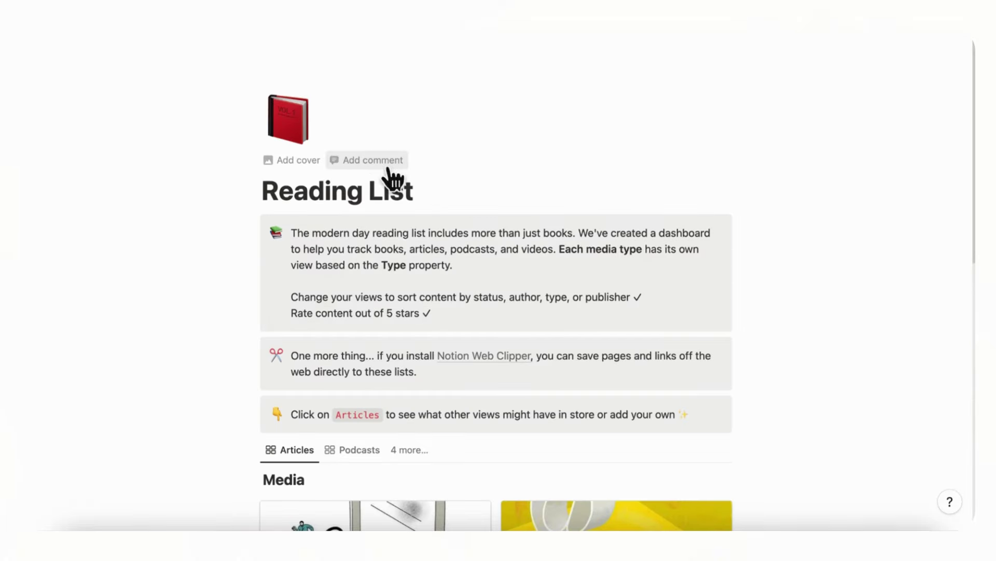
# Open Reading List from the dashboard navigation, browse it, and return to the dashboard
pyautogui.click(392, 36)
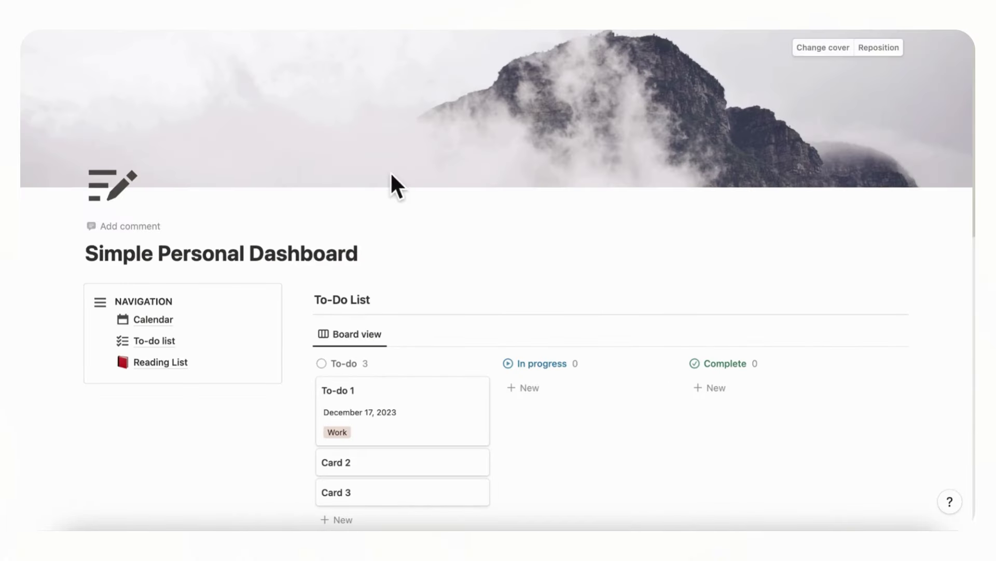
pyautogui.click(172, 384)
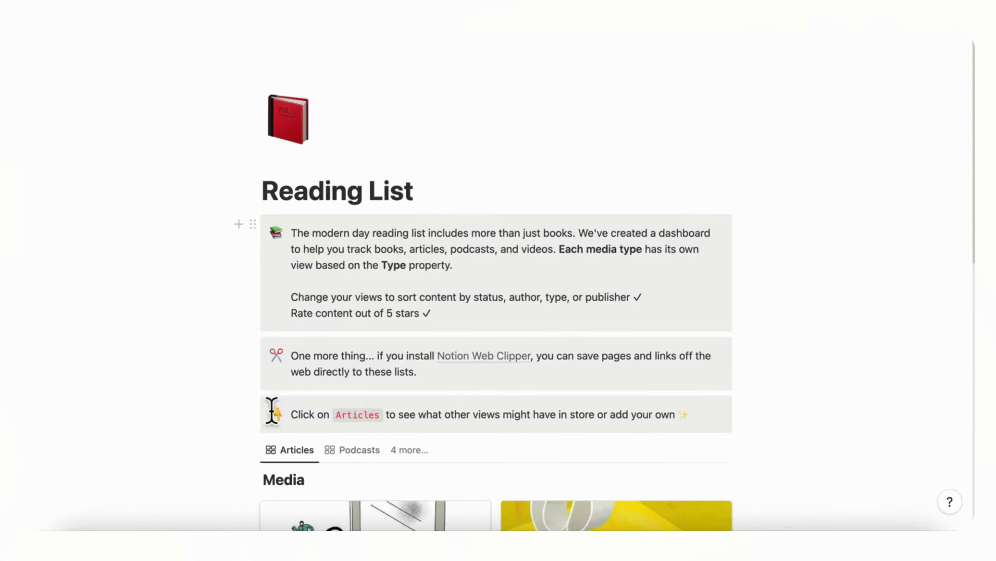
pyautogui.scroll(-1, 346, 346)
pyautogui.scroll(-10, 345, 346)
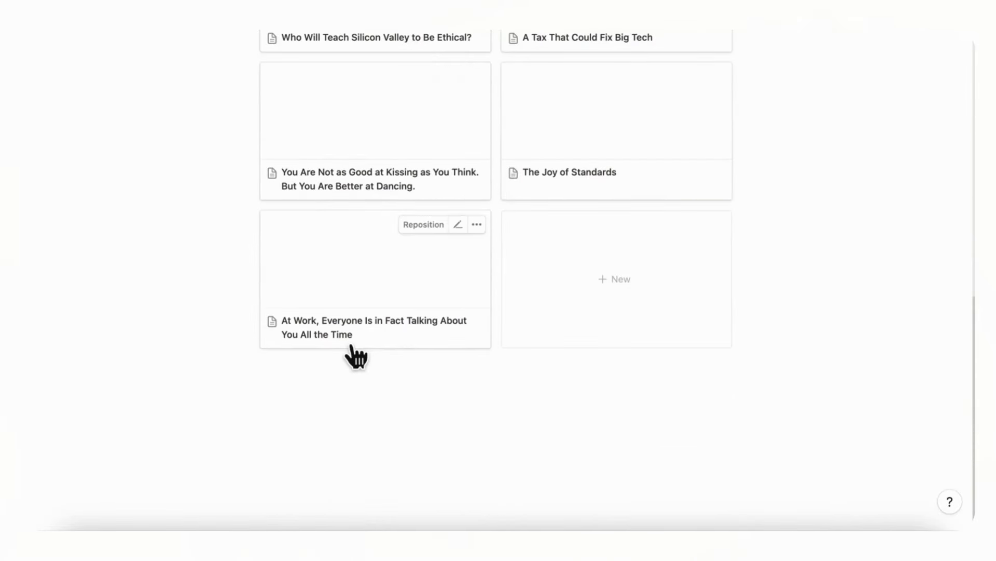
pyautogui.scroll(10, 356, 357)
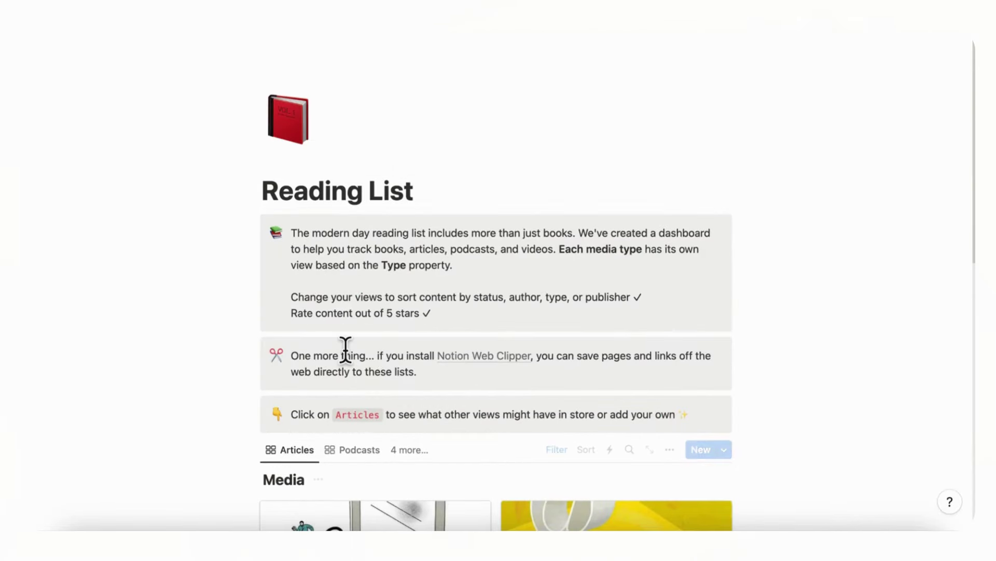
pyautogui.click(372, 33)
pyautogui.scroll(-6, 386, 235)
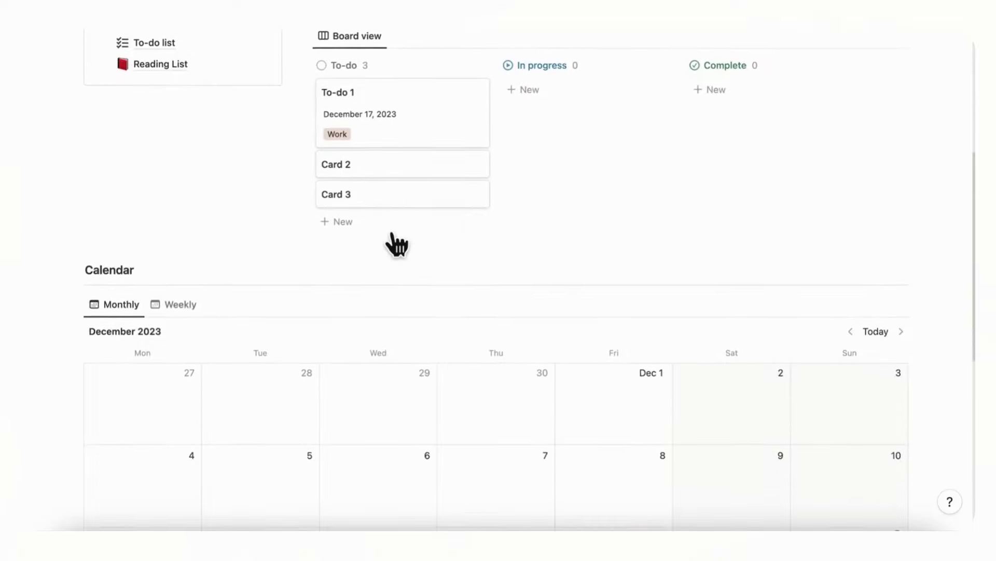
pyautogui.scroll(4, 397, 240)
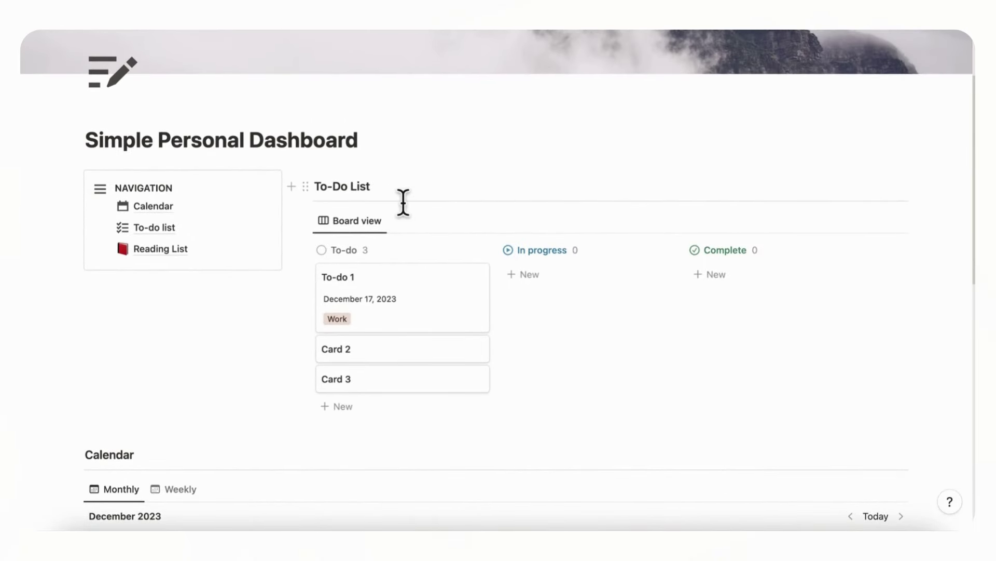
pyautogui.scroll(1, 403, 202)
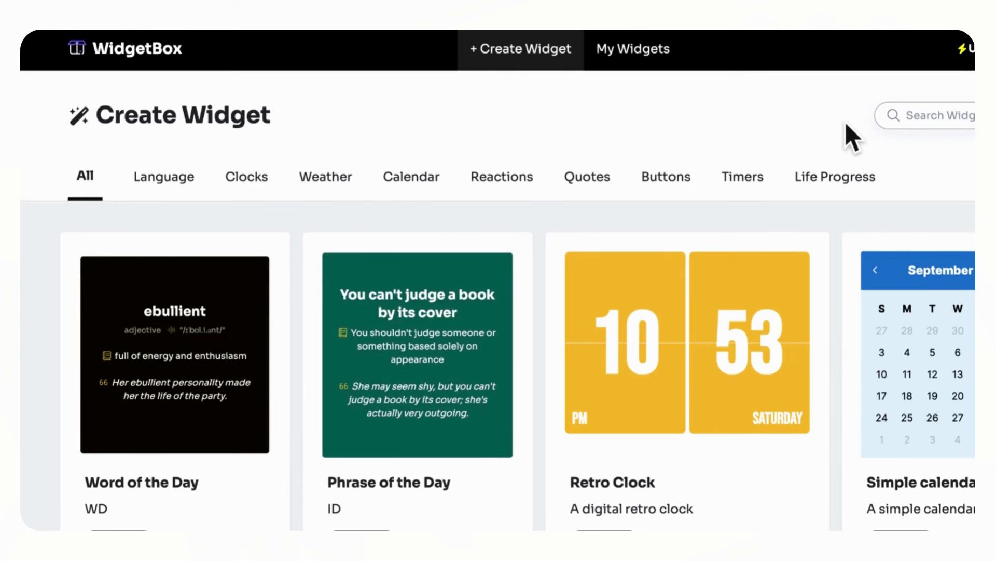
# Create a Retro Clock widget with a #6b6b6b grey background and copy its embed link
pyautogui.scroll(-2, 768, 142)
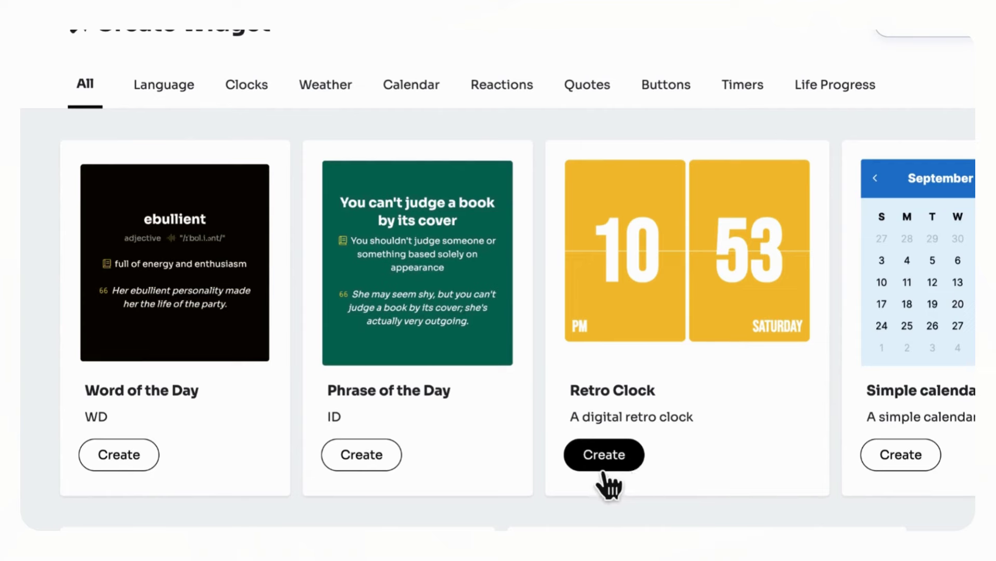
pyautogui.click(634, 470)
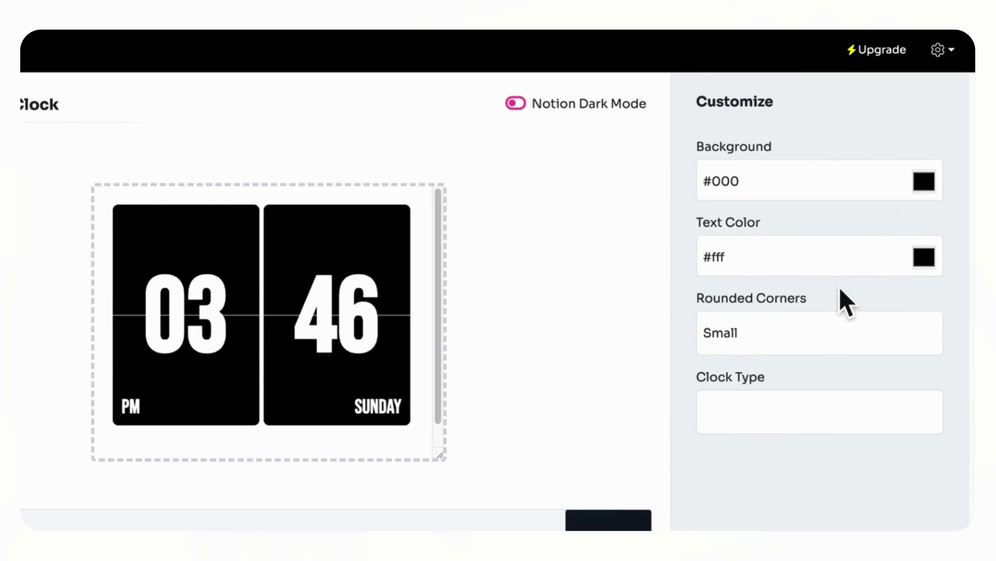
pyautogui.click(929, 187)
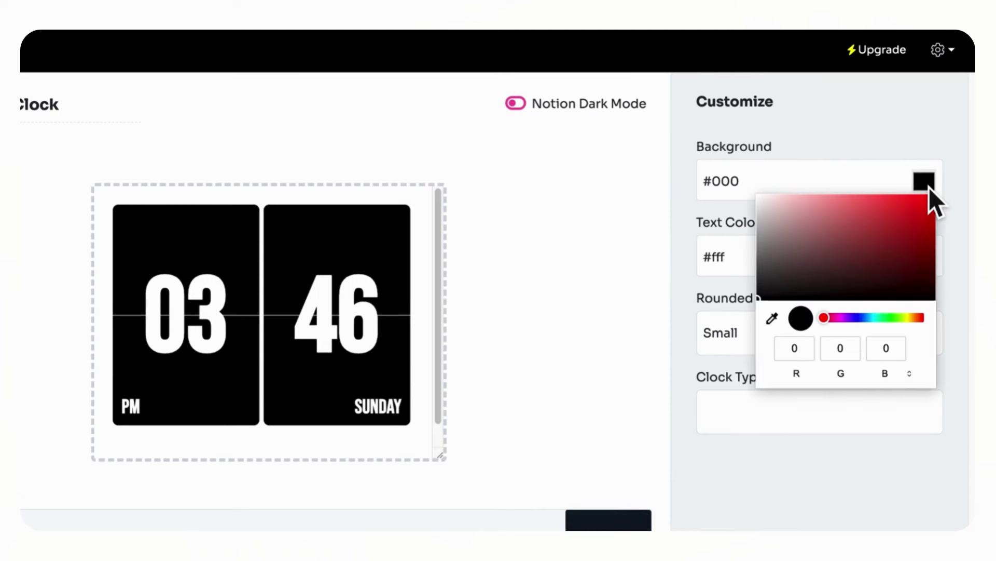
pyautogui.moveTo(764, 302); pyautogui.dragTo(760, 261)
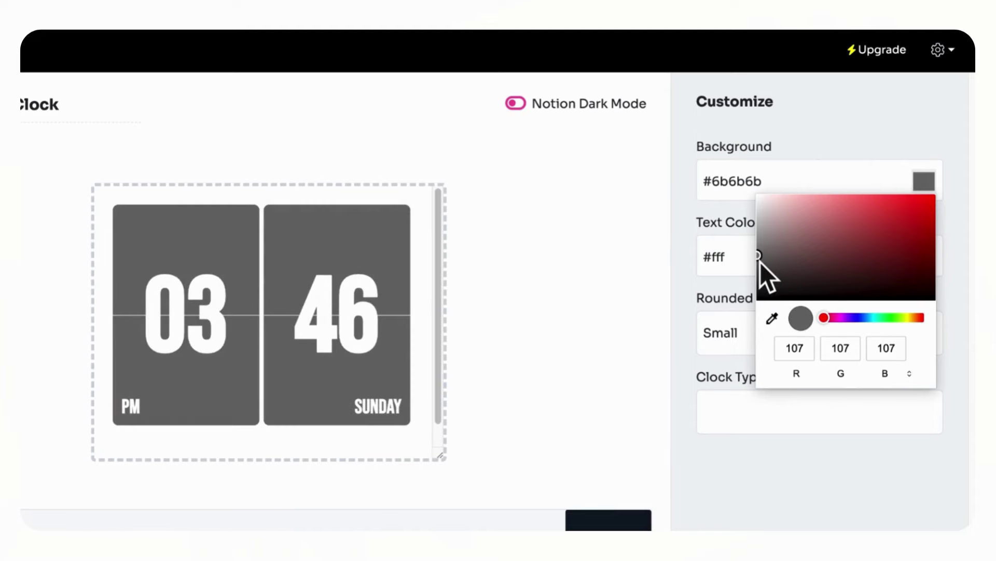
pyautogui.click(586, 363)
pyautogui.scroll(-1, 582, 394)
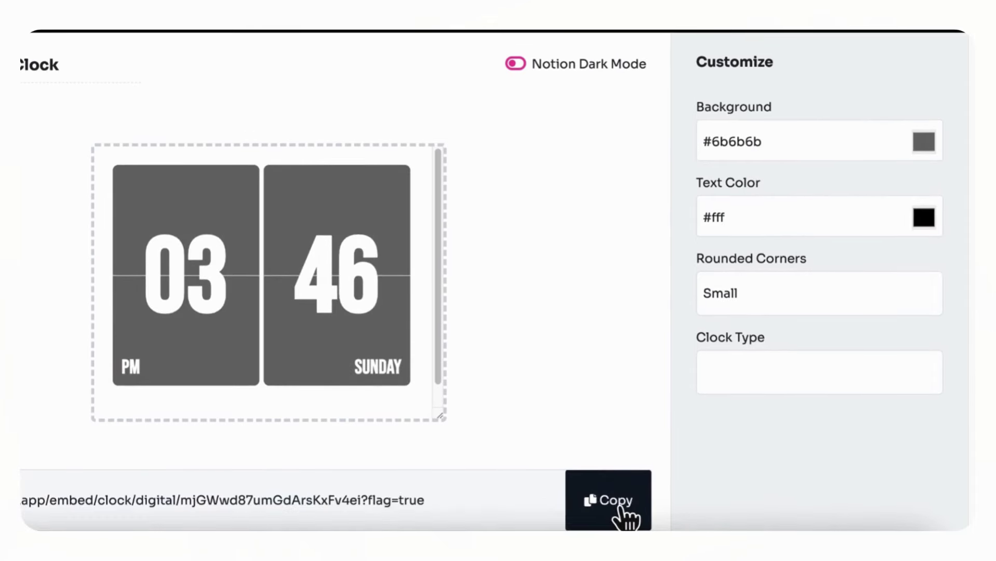
pyautogui.click(620, 507)
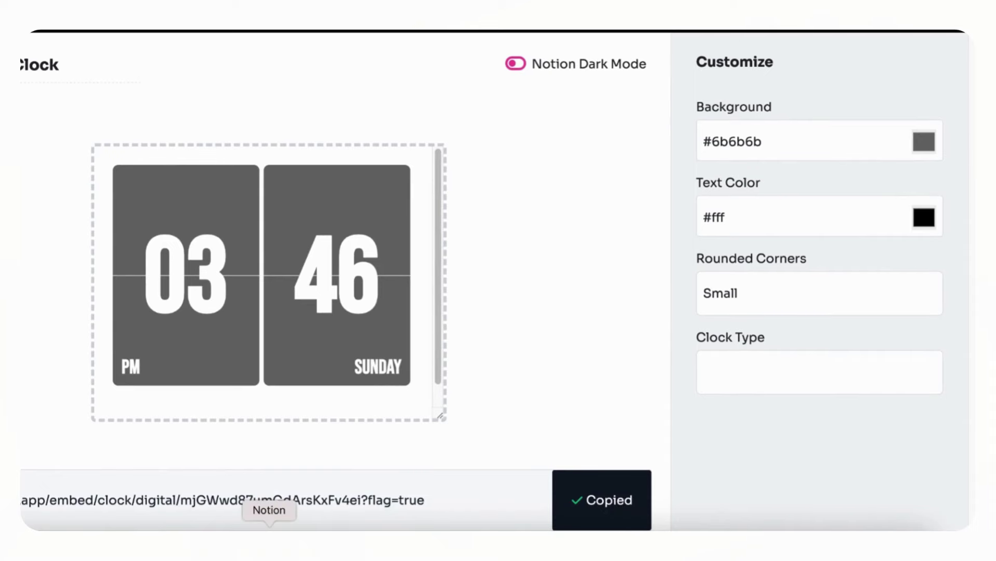
pyautogui.click(269, 514)
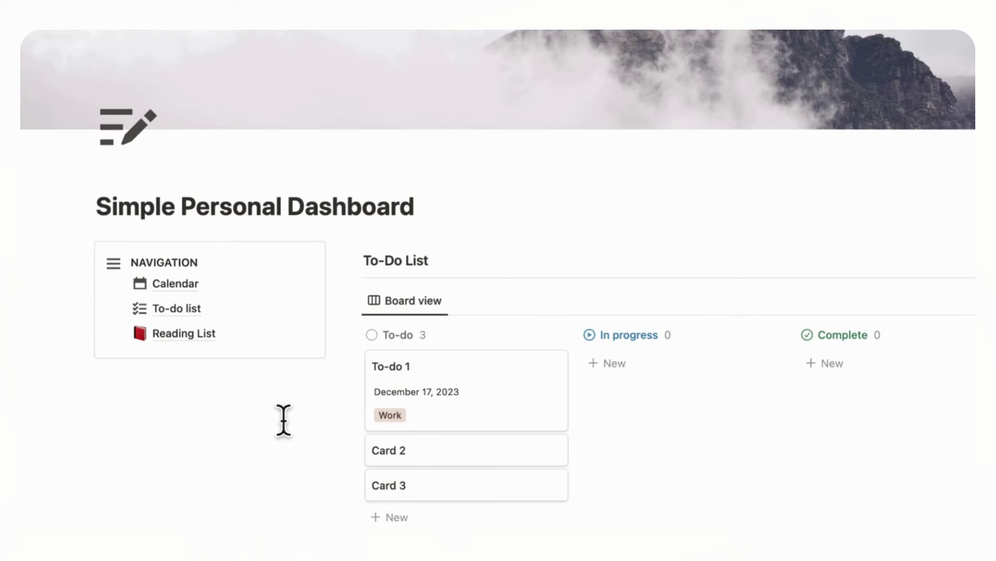
# Paste the clock link as an embed, move it above Navigation, and shrink its height
pyautogui.click(176, 400)
pyautogui.hotkey('ctrl', 'v')
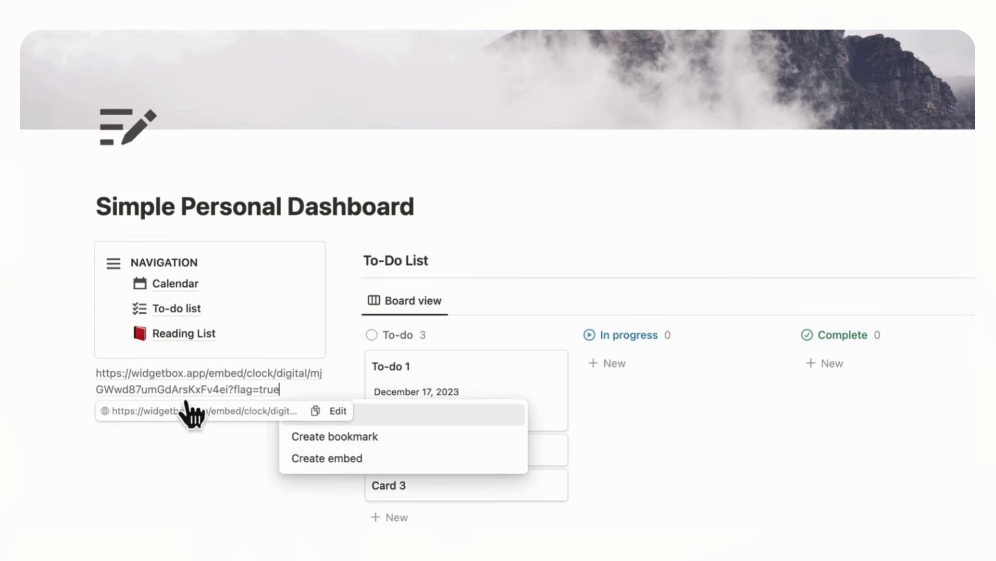
pyautogui.click(332, 460)
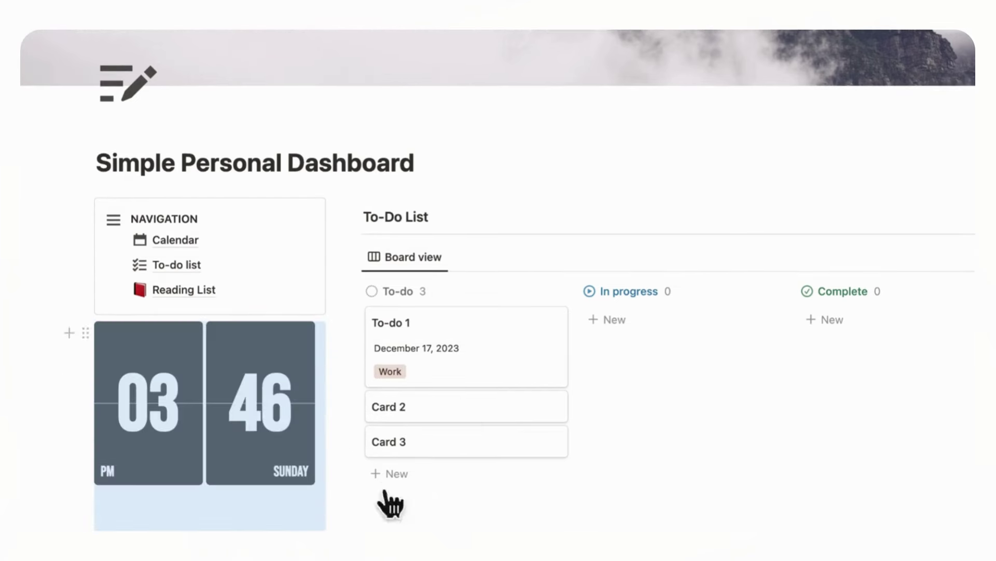
pyautogui.moveTo(103, 353); pyautogui.dragTo(130, 222)
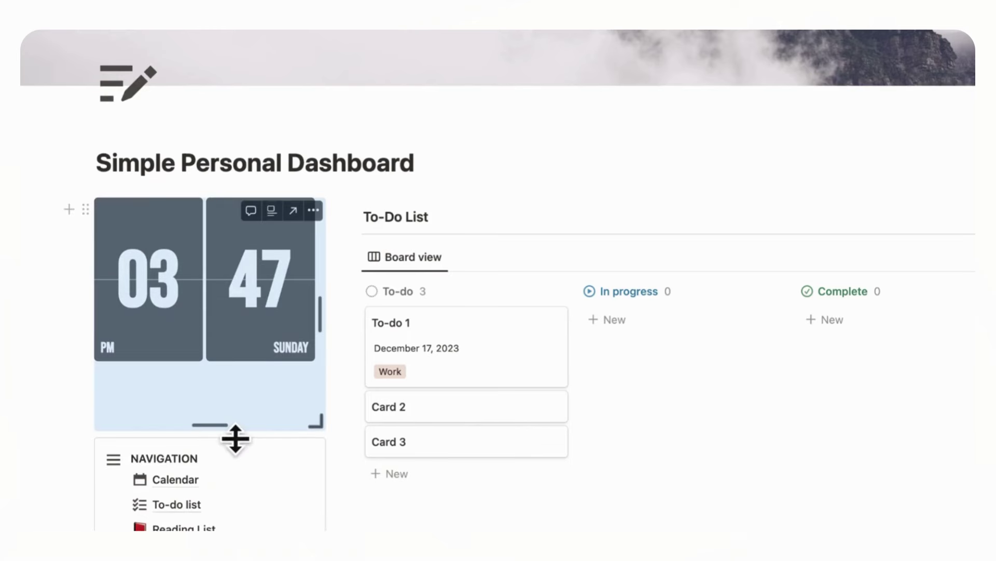
pyautogui.moveTo(235, 438); pyautogui.dragTo(239, 378)
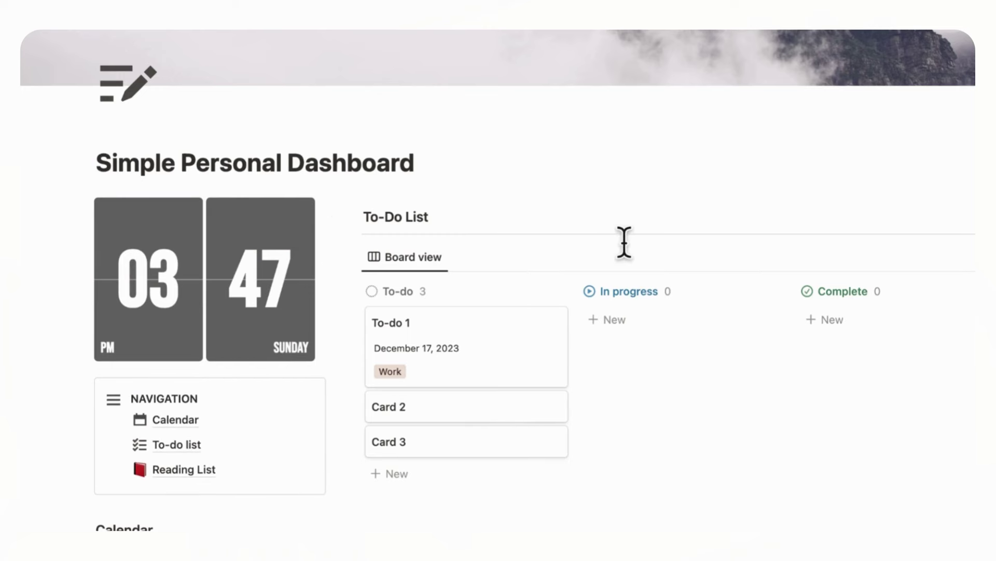
pyautogui.scroll(3, 561, 255)
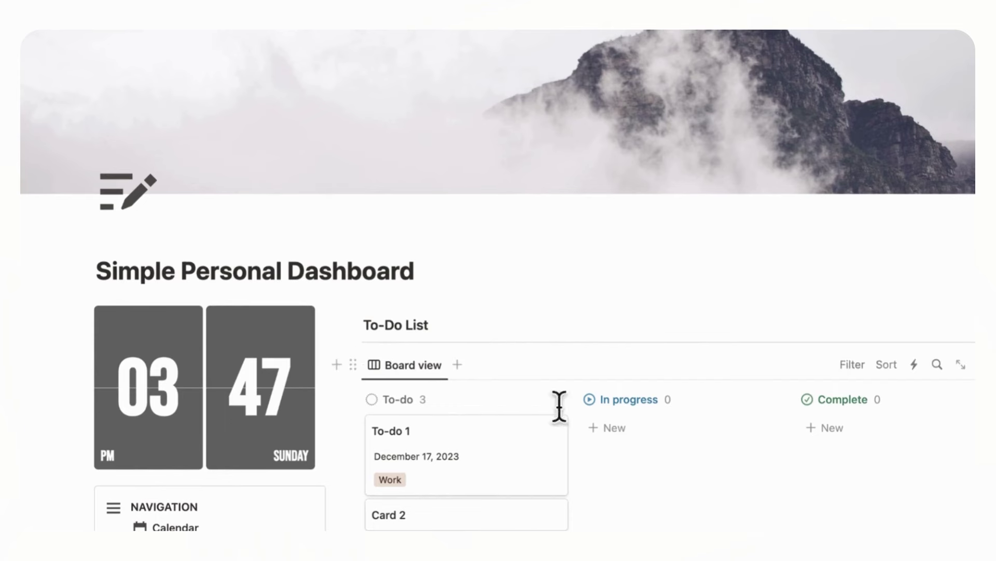
pyautogui.scroll(-5, 529, 403)
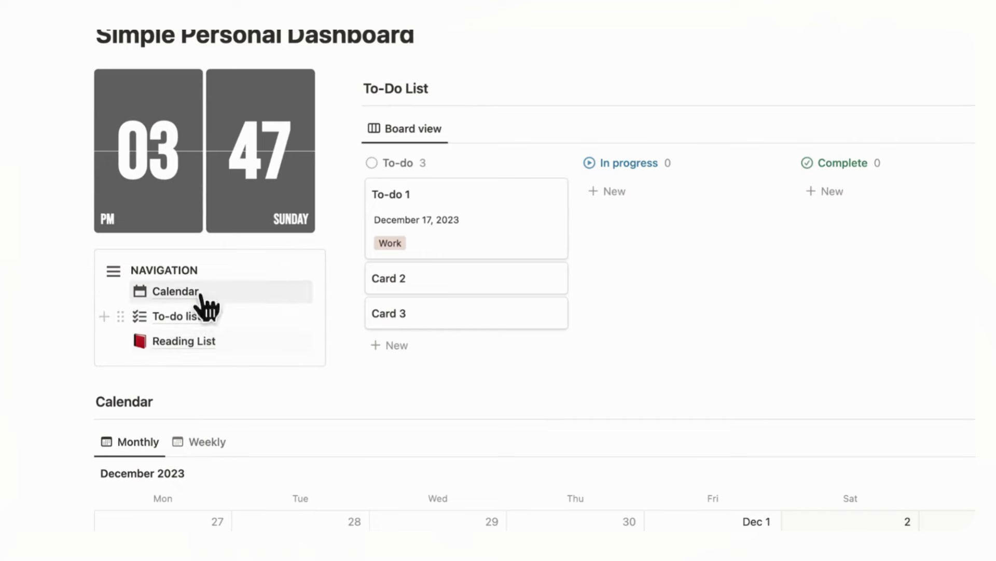
pyautogui.scroll(-3, 235, 335)
pyautogui.scroll(-3, 228, 333)
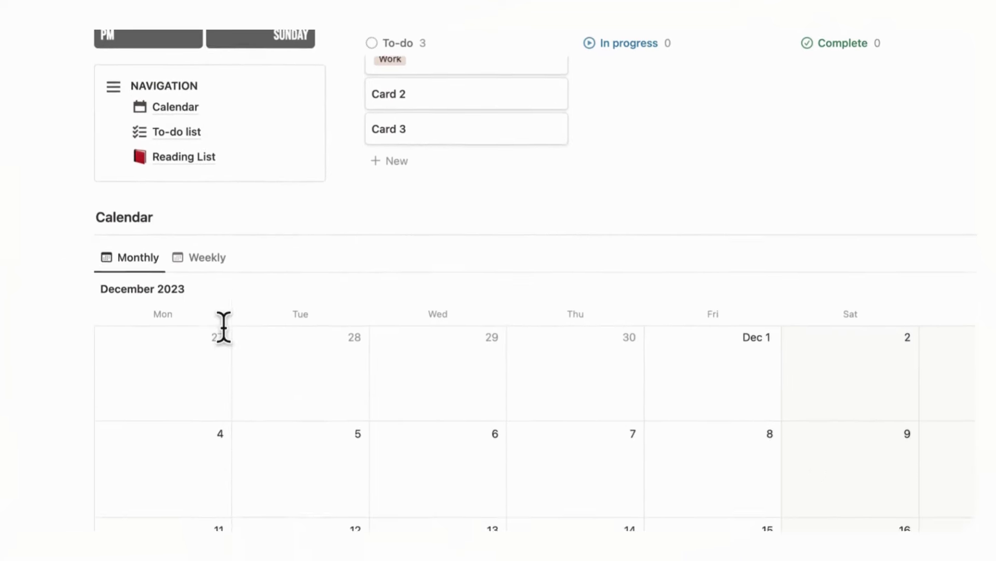